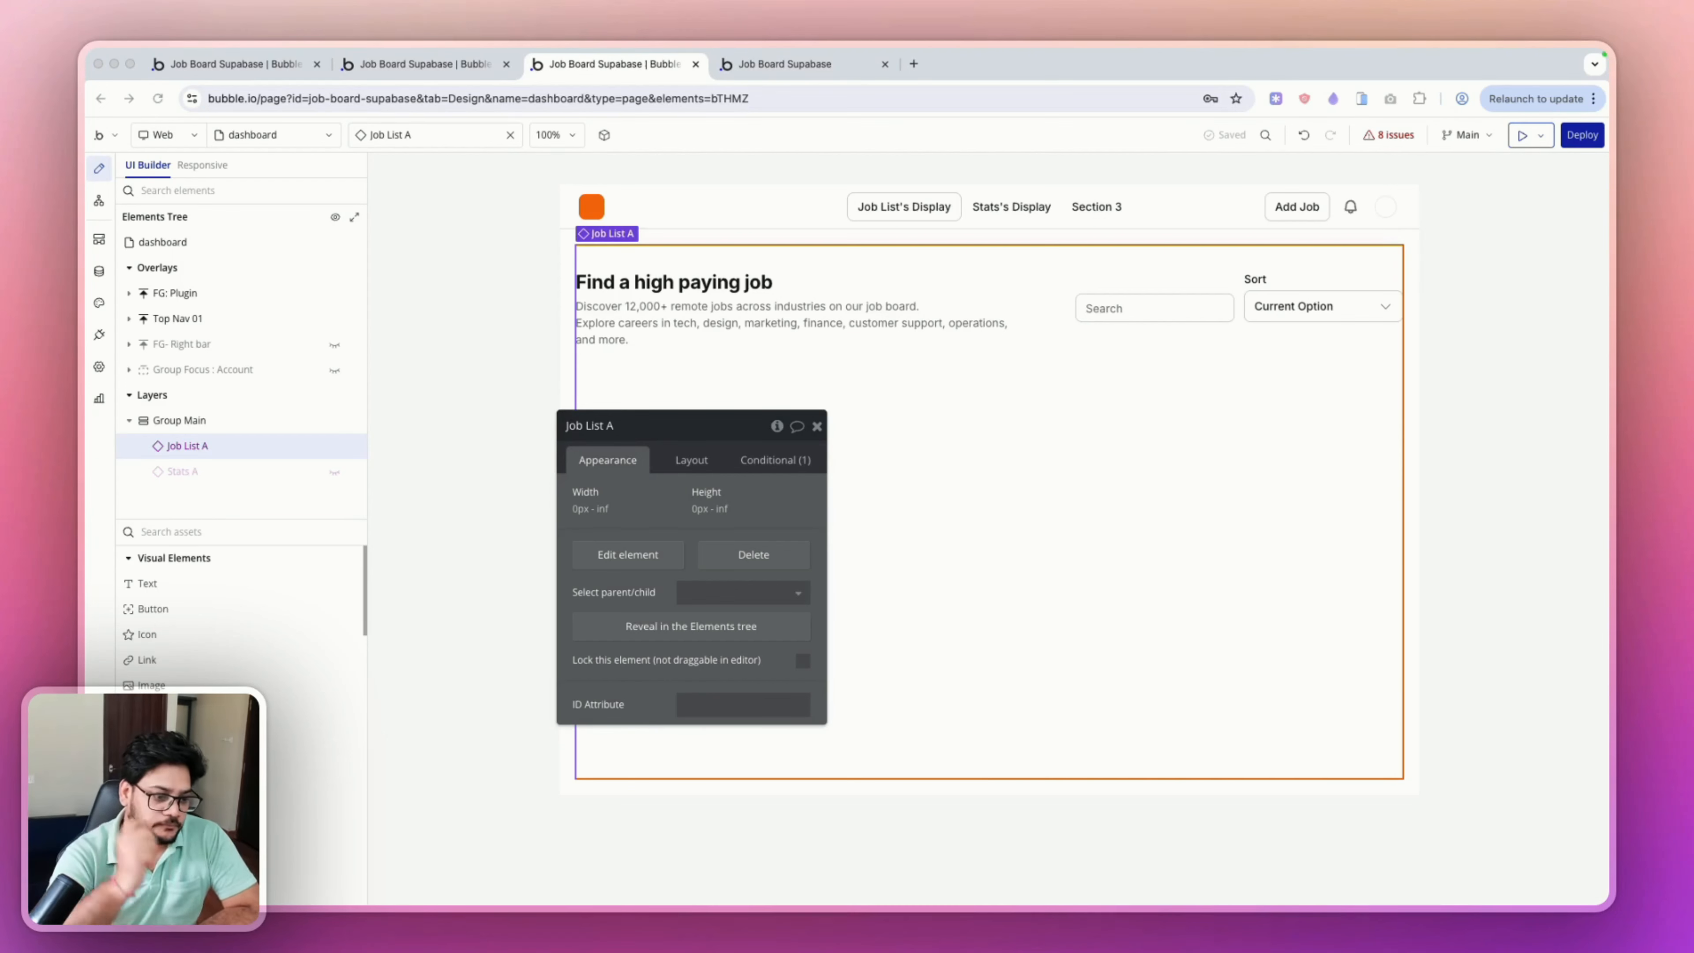
Switch to Supabase and view the hook types available under Auth Hooks in the project's authentication settings.
key(ctrl+Right)
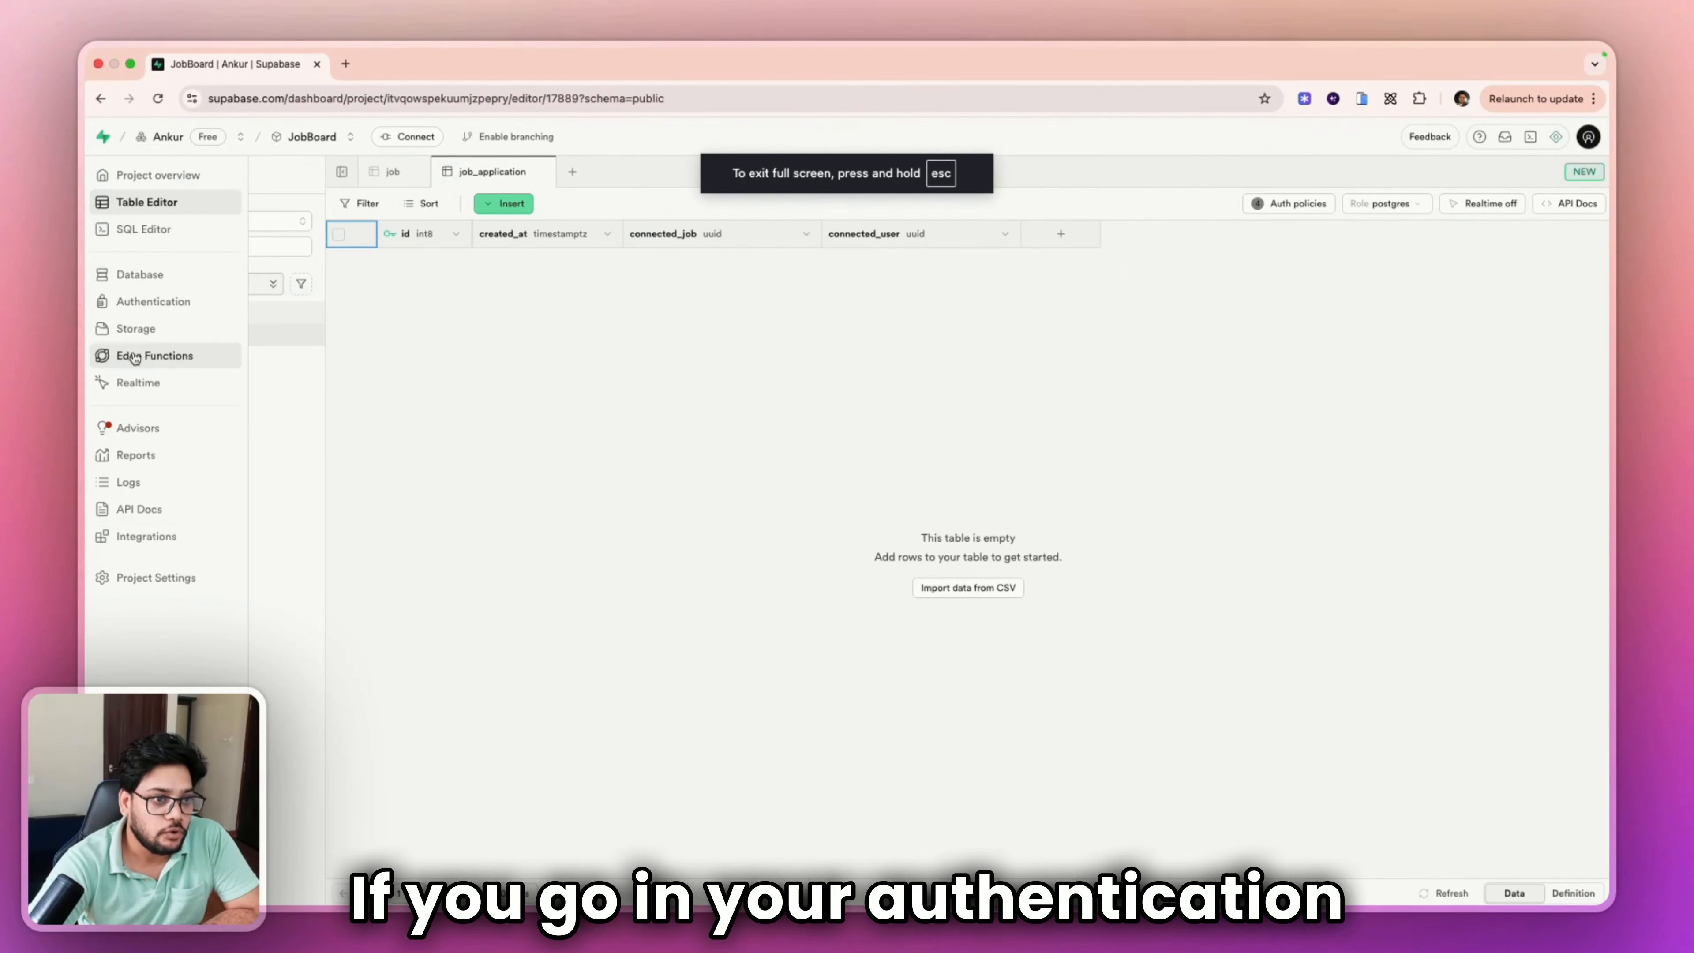
click(147, 303)
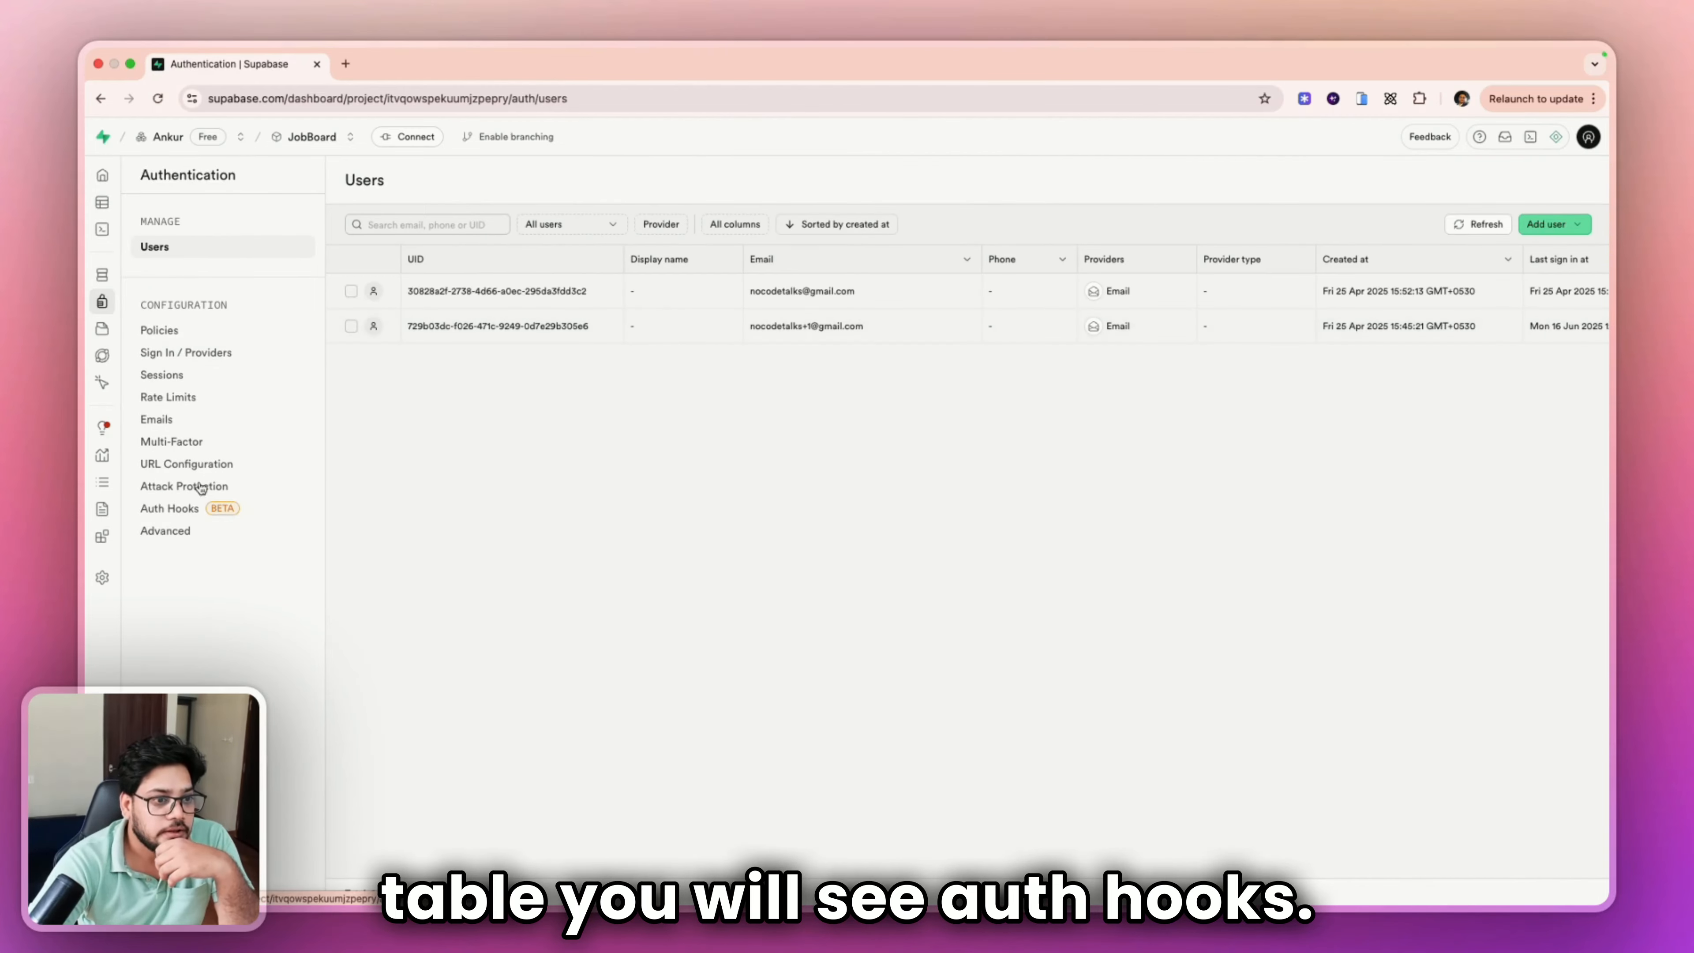
click(178, 513)
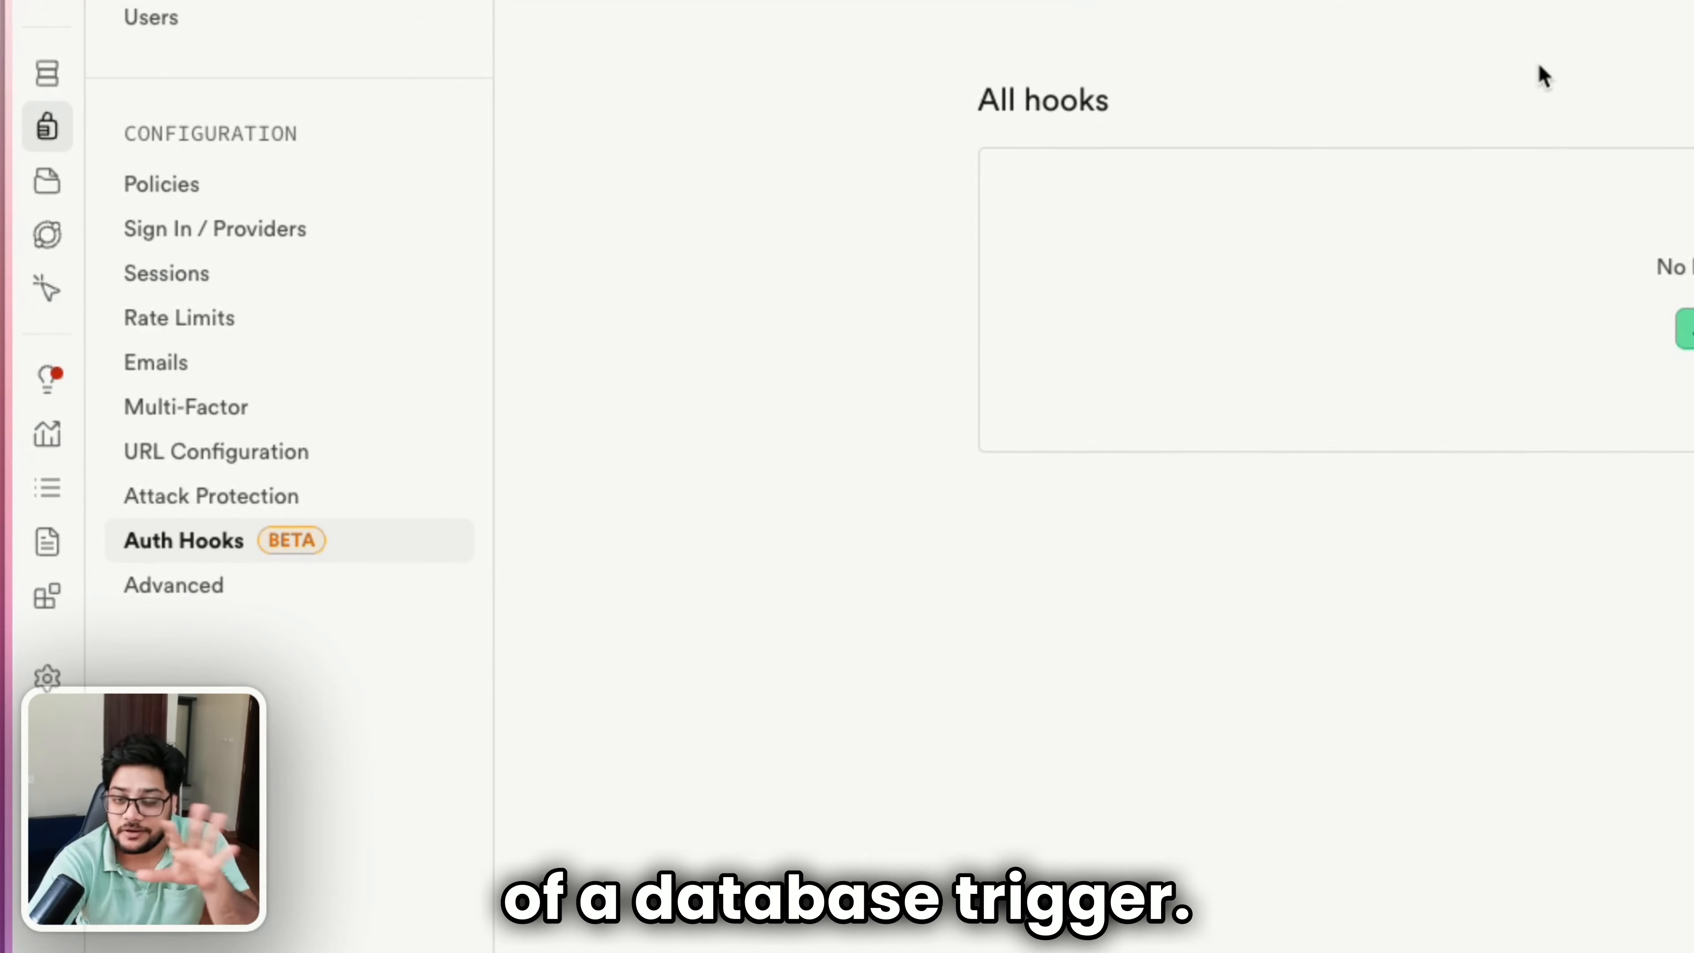
click(1471, 276)
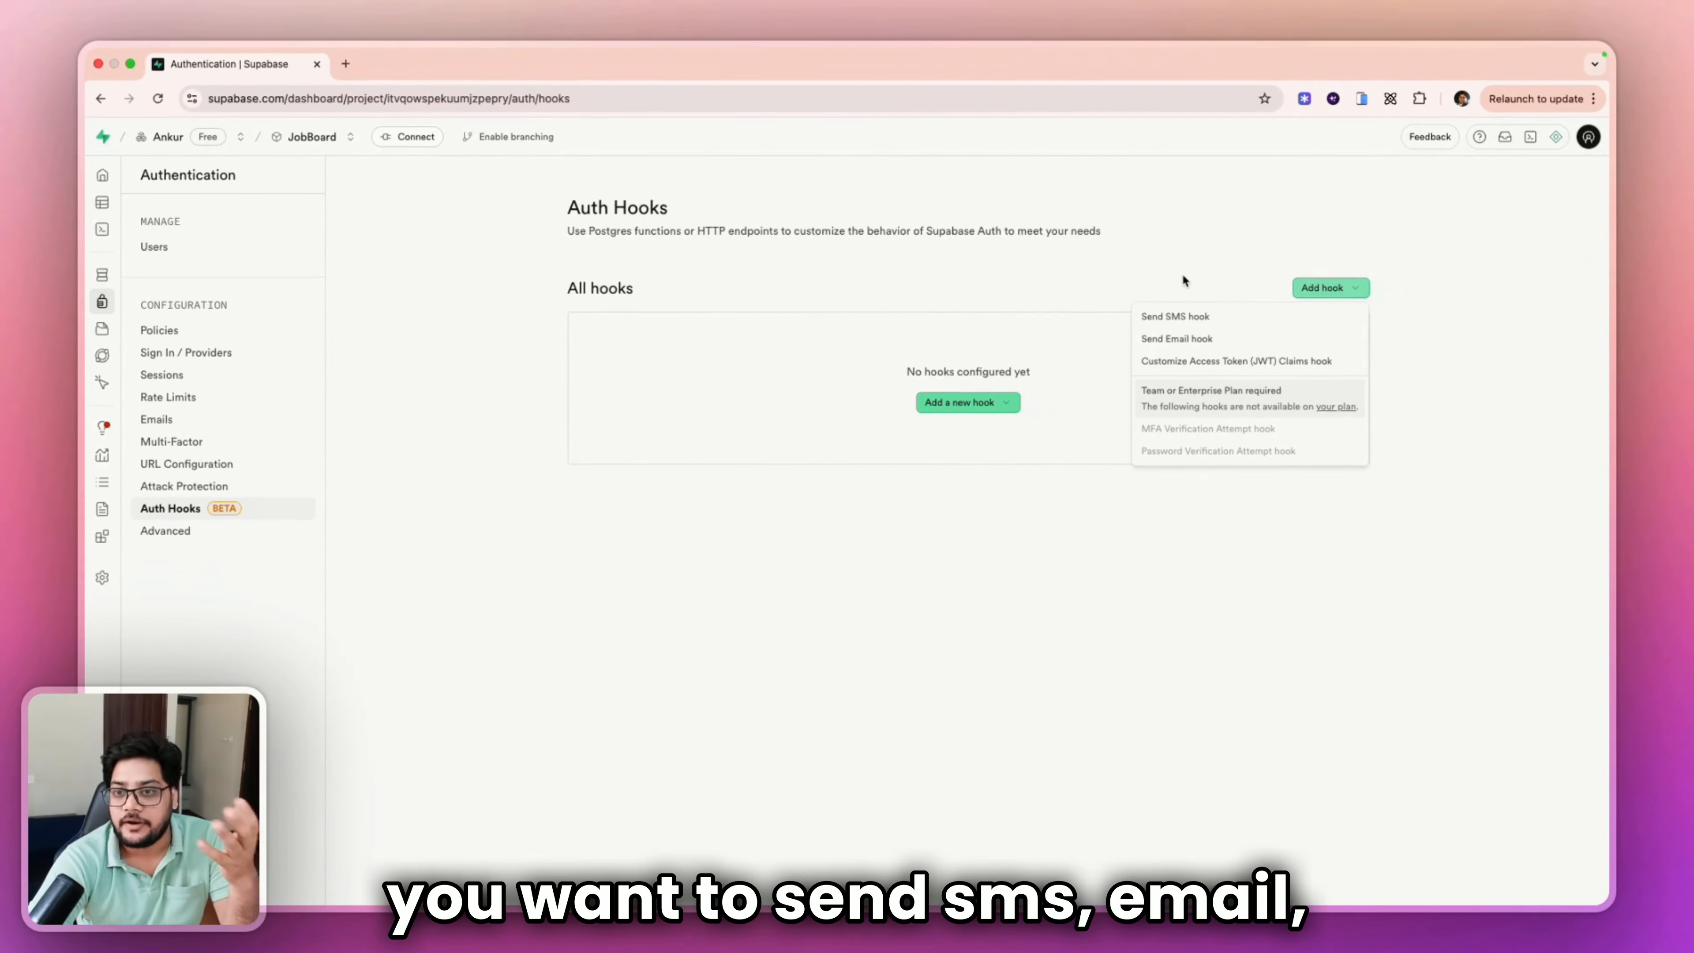
click(1182, 276)
Open the Database Triggers page of the JobBoard project, passing through the table editor.
mouse_move(123, 233)
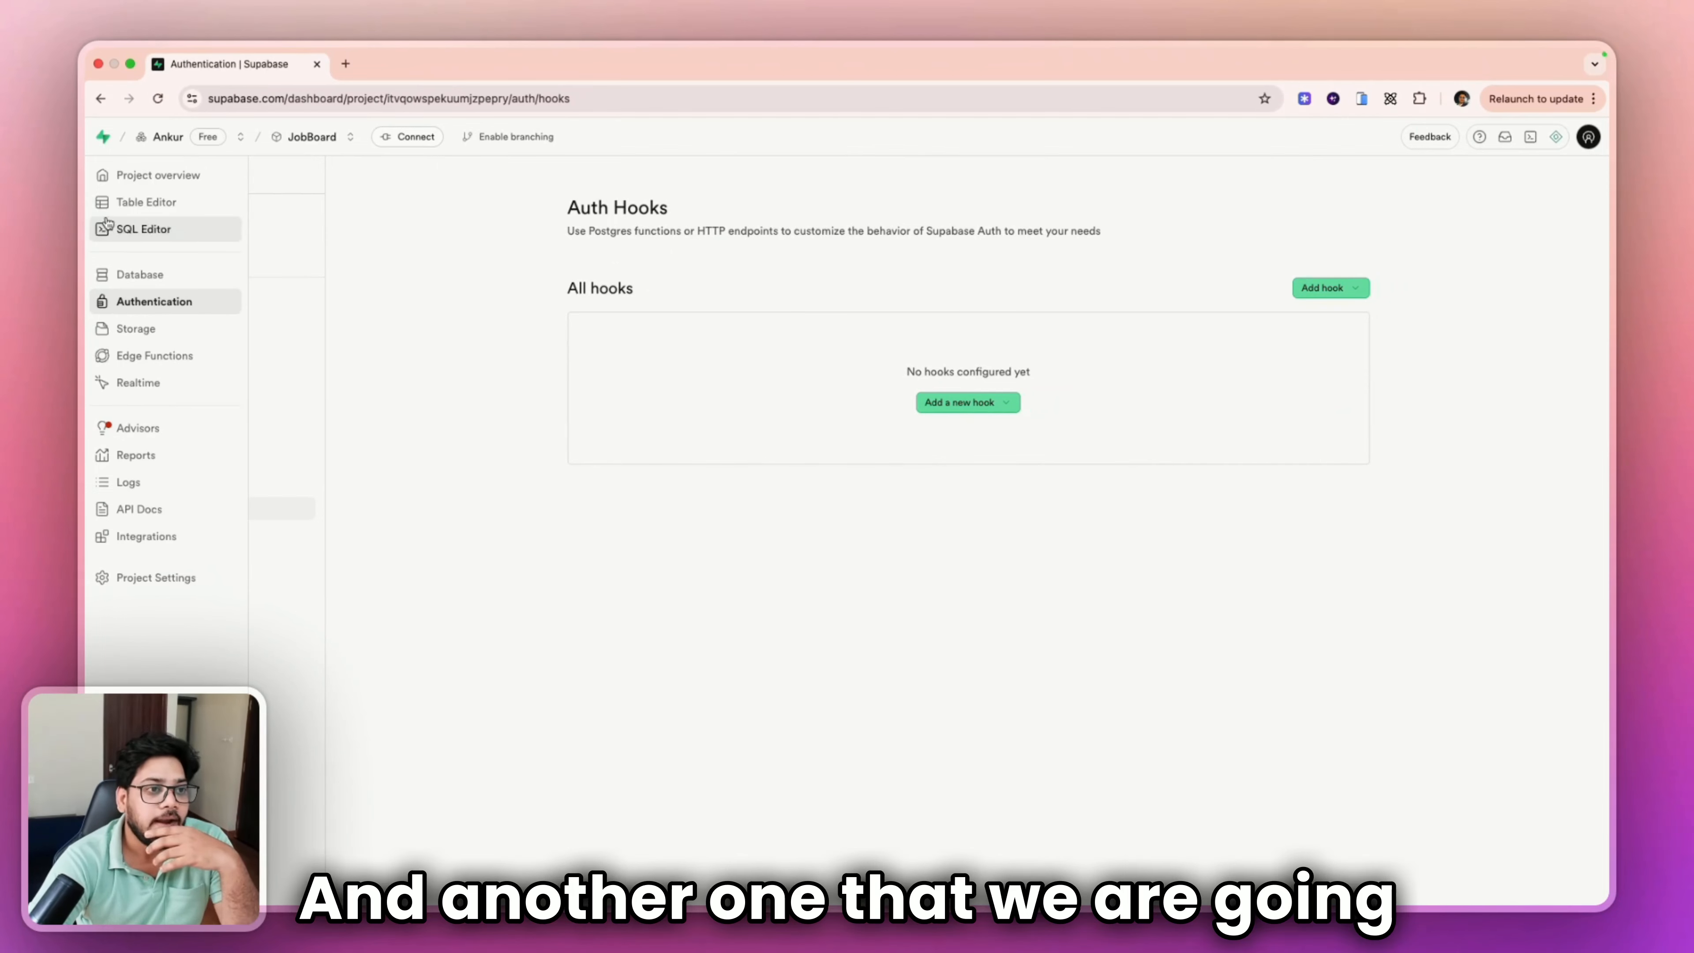
click(137, 202)
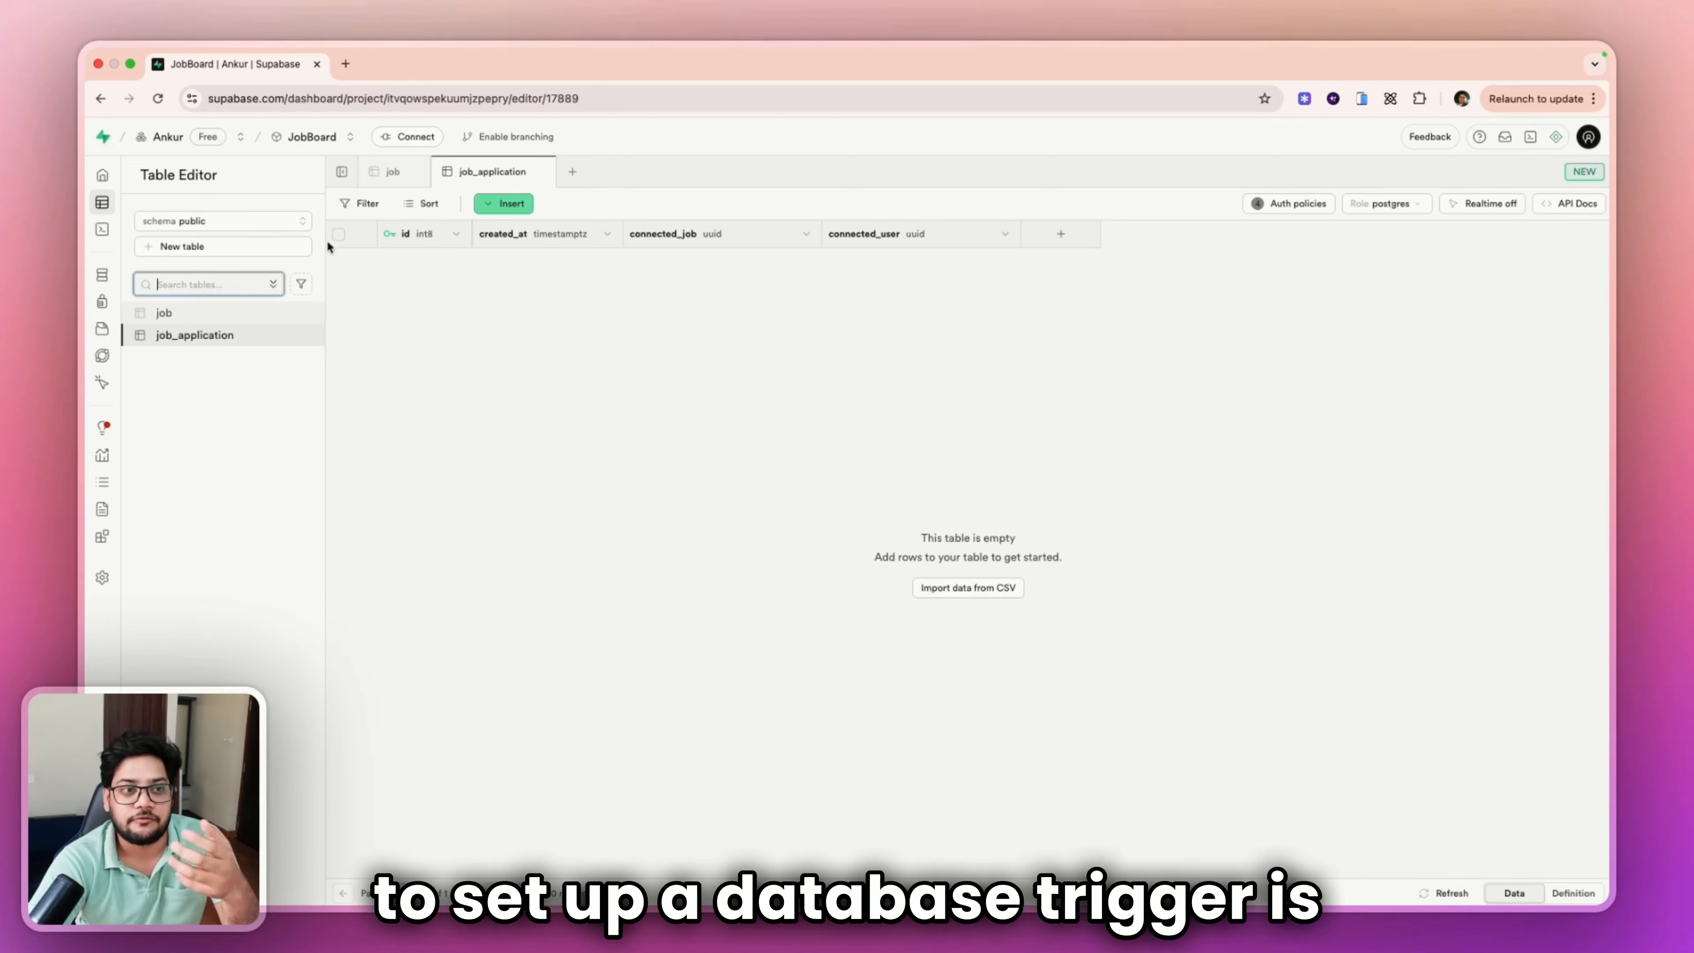
mouse_move(123, 238)
click(135, 275)
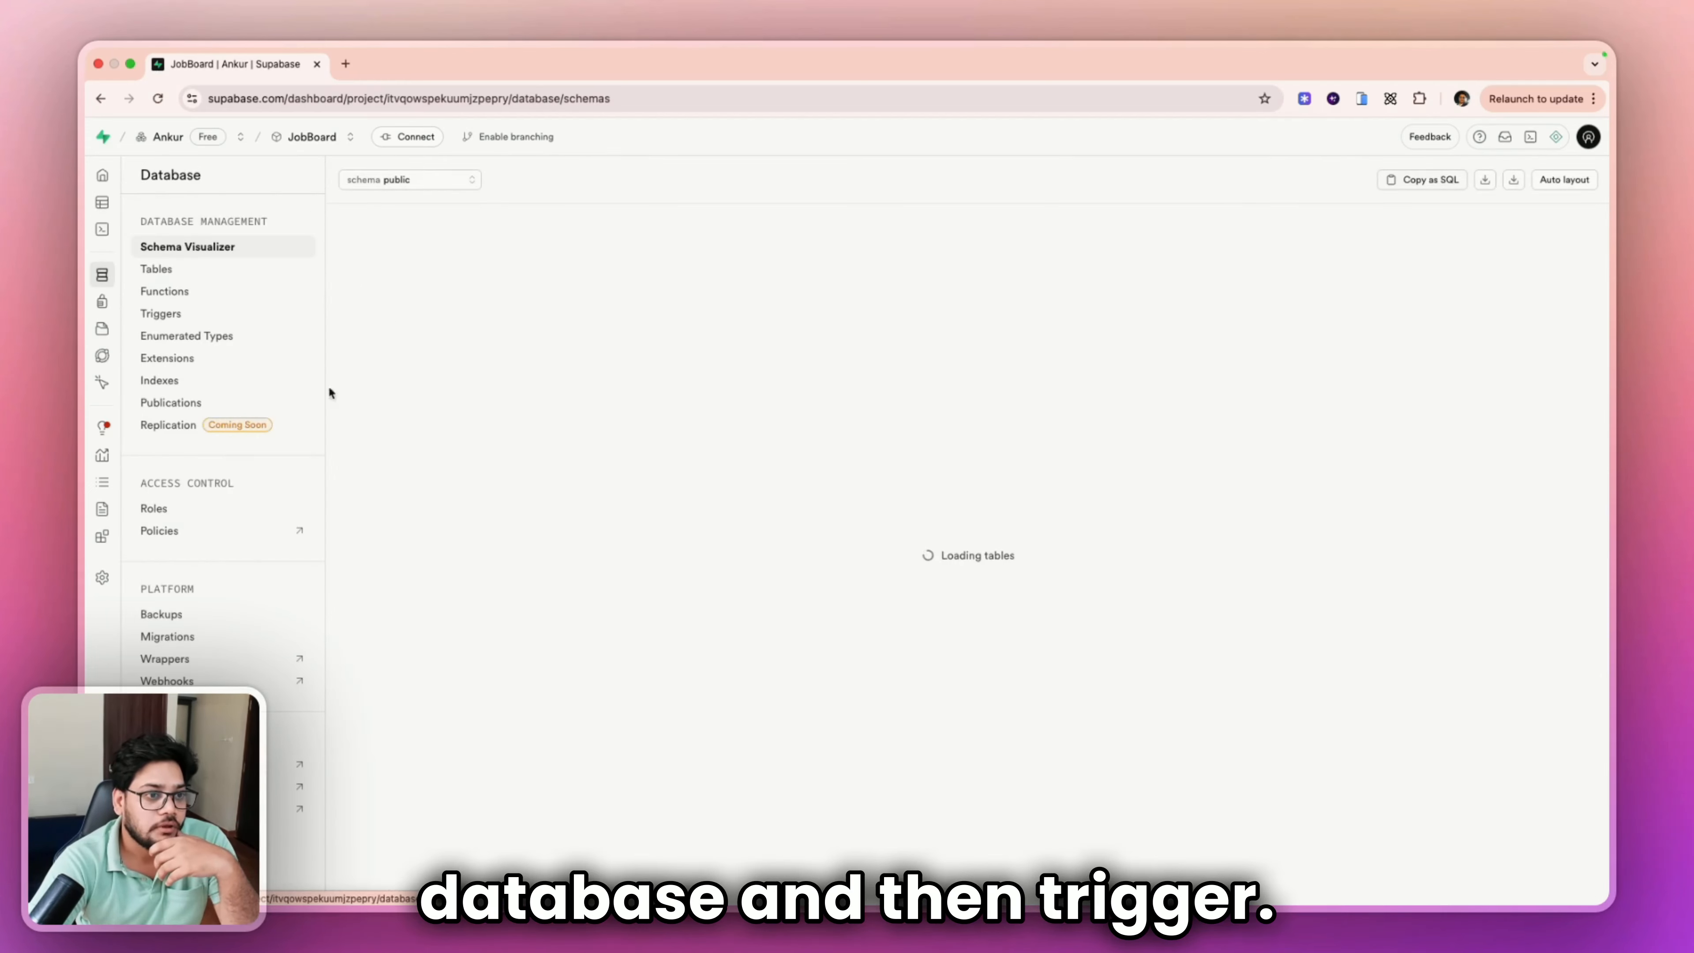
click(166, 317)
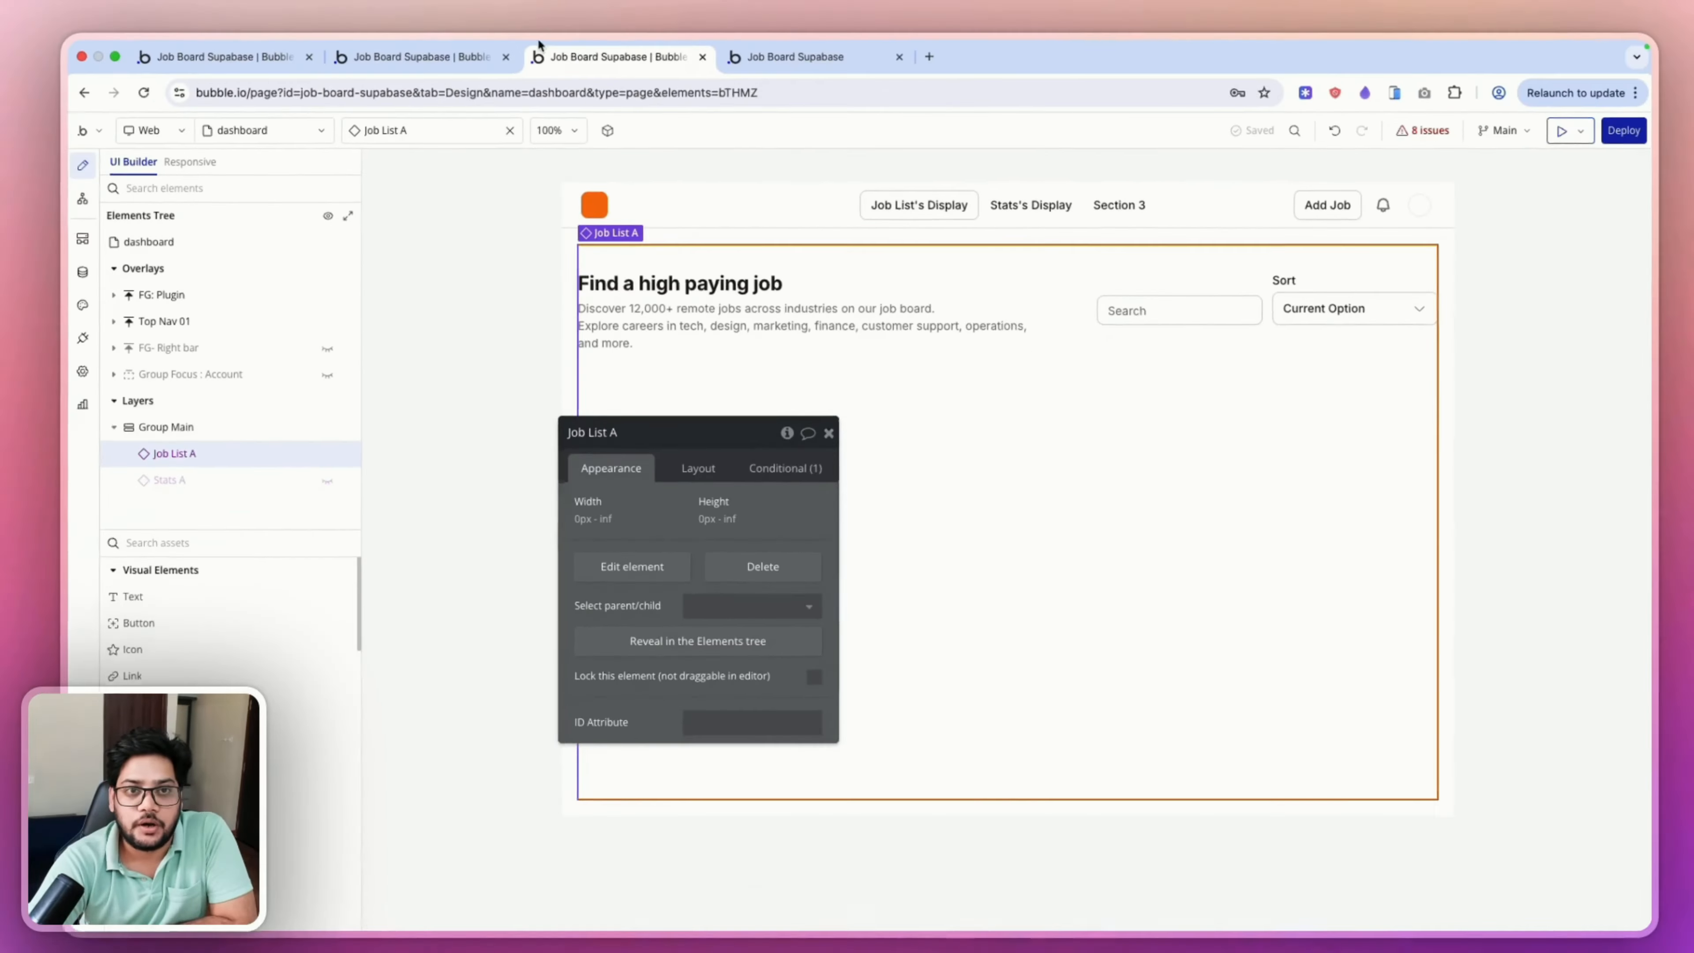
View the job details of the Full Stack Developer listing in the job board preview and close them.
click(793, 67)
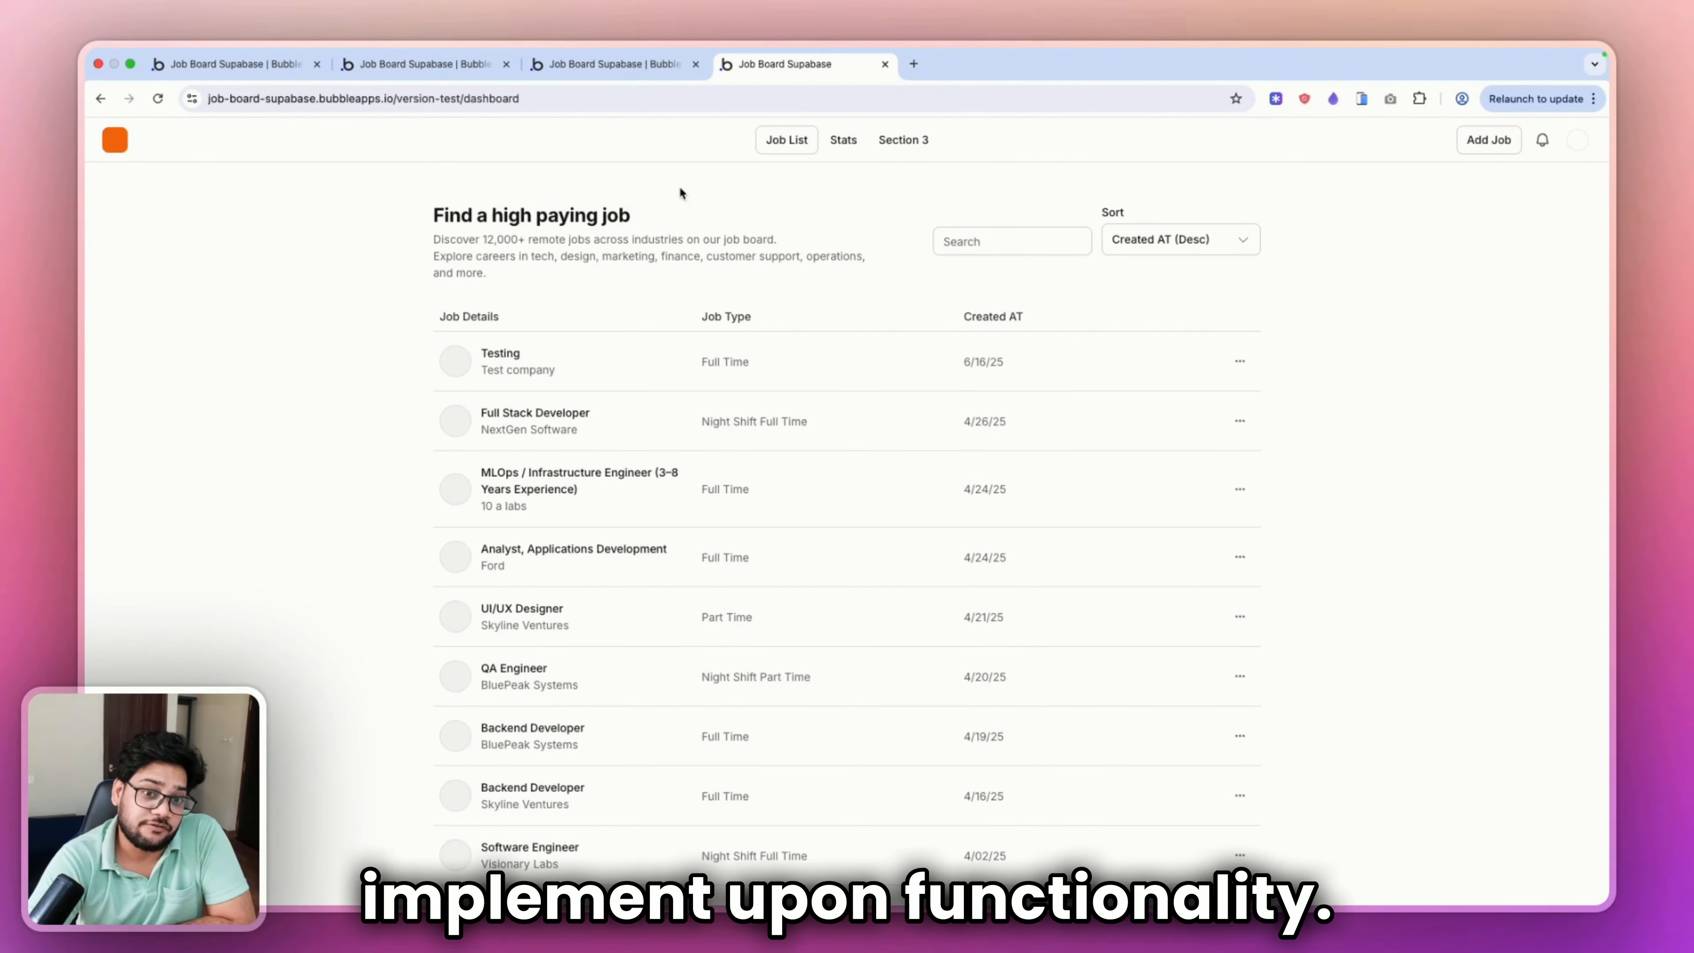
click(657, 434)
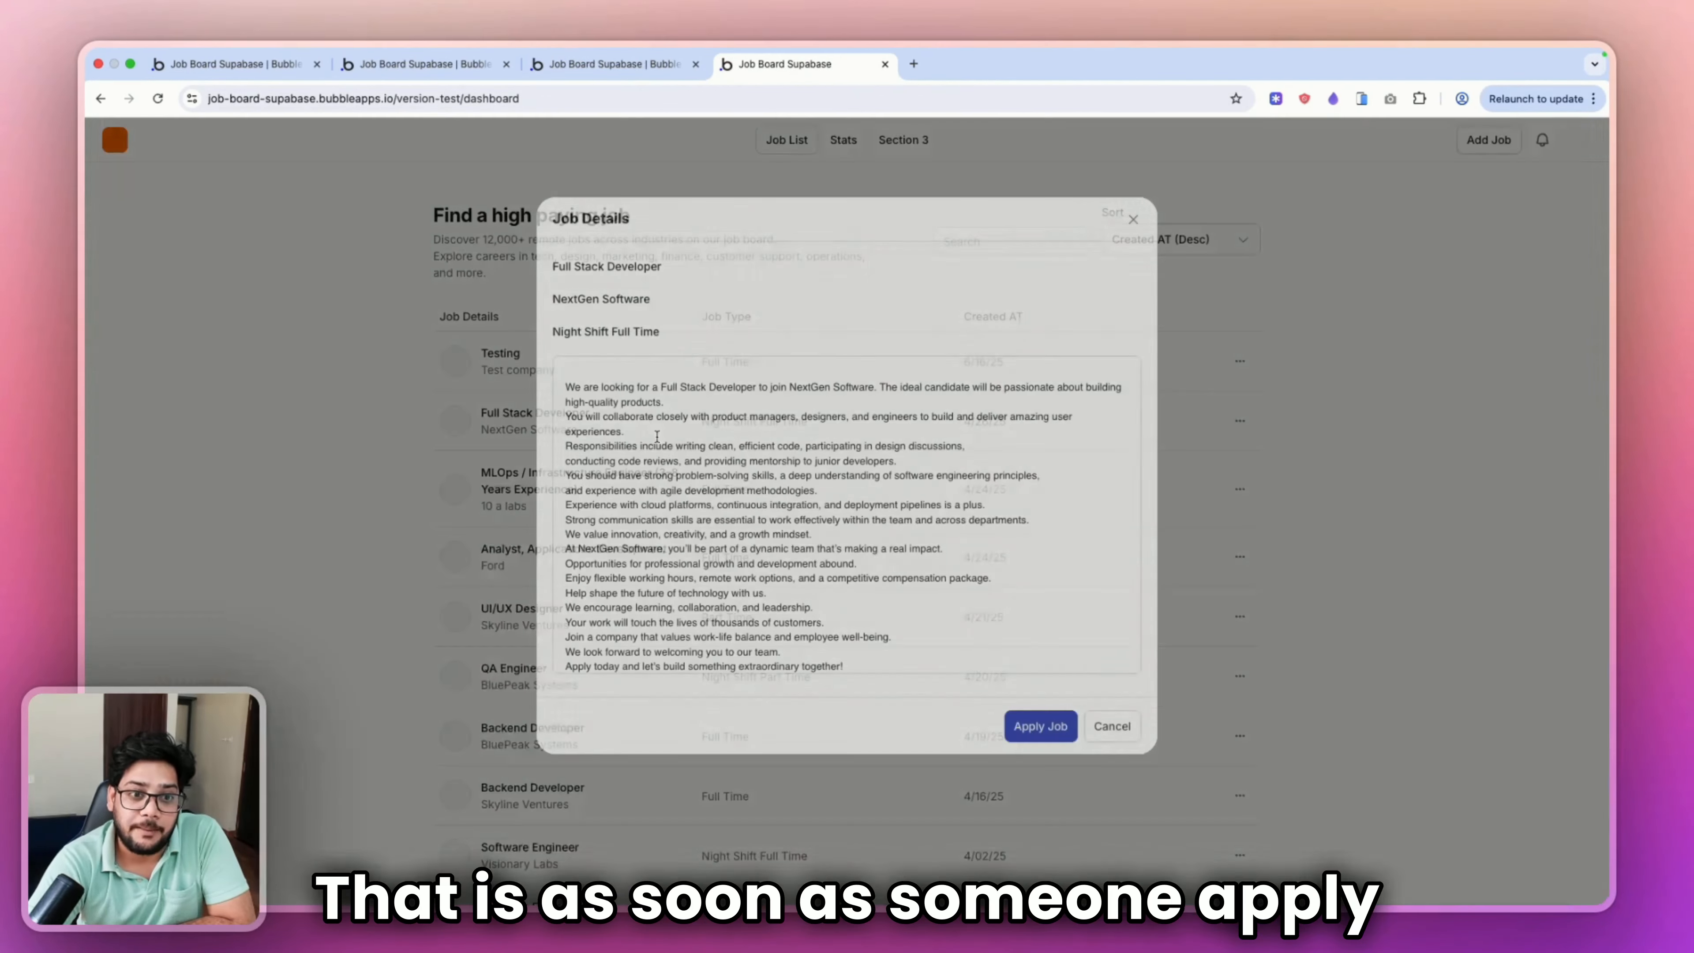
click(431, 311)
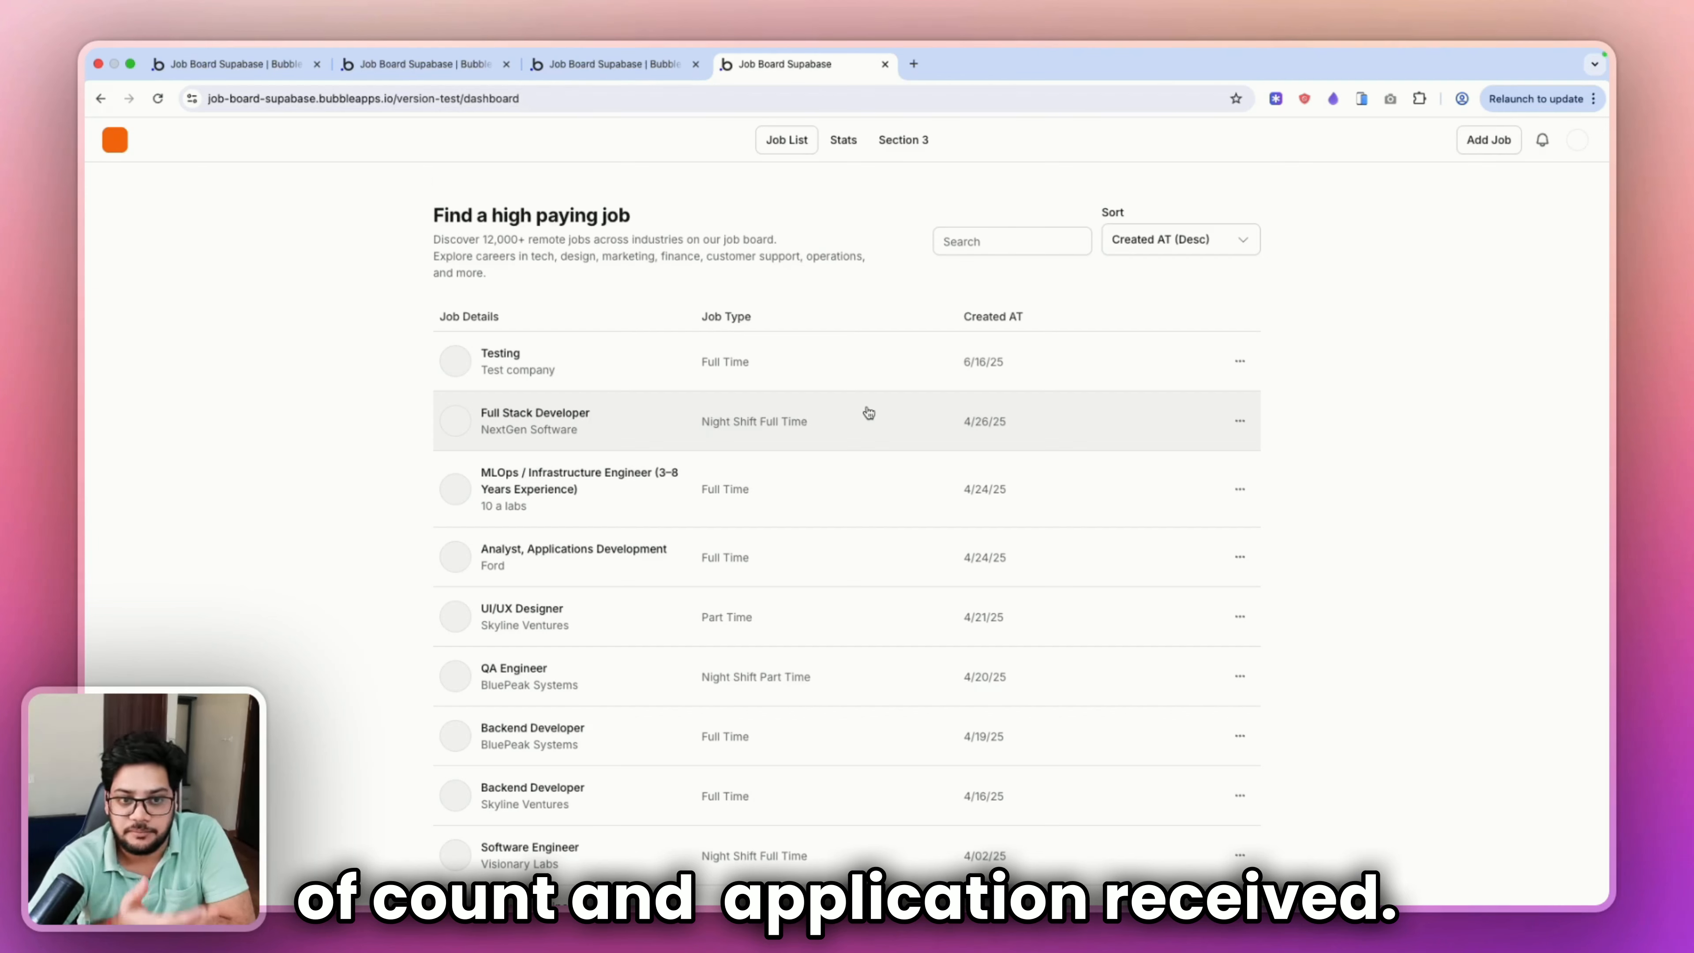
Switch to Supabase and examine the total_applications column of the job table.
key(ctrl+Right)
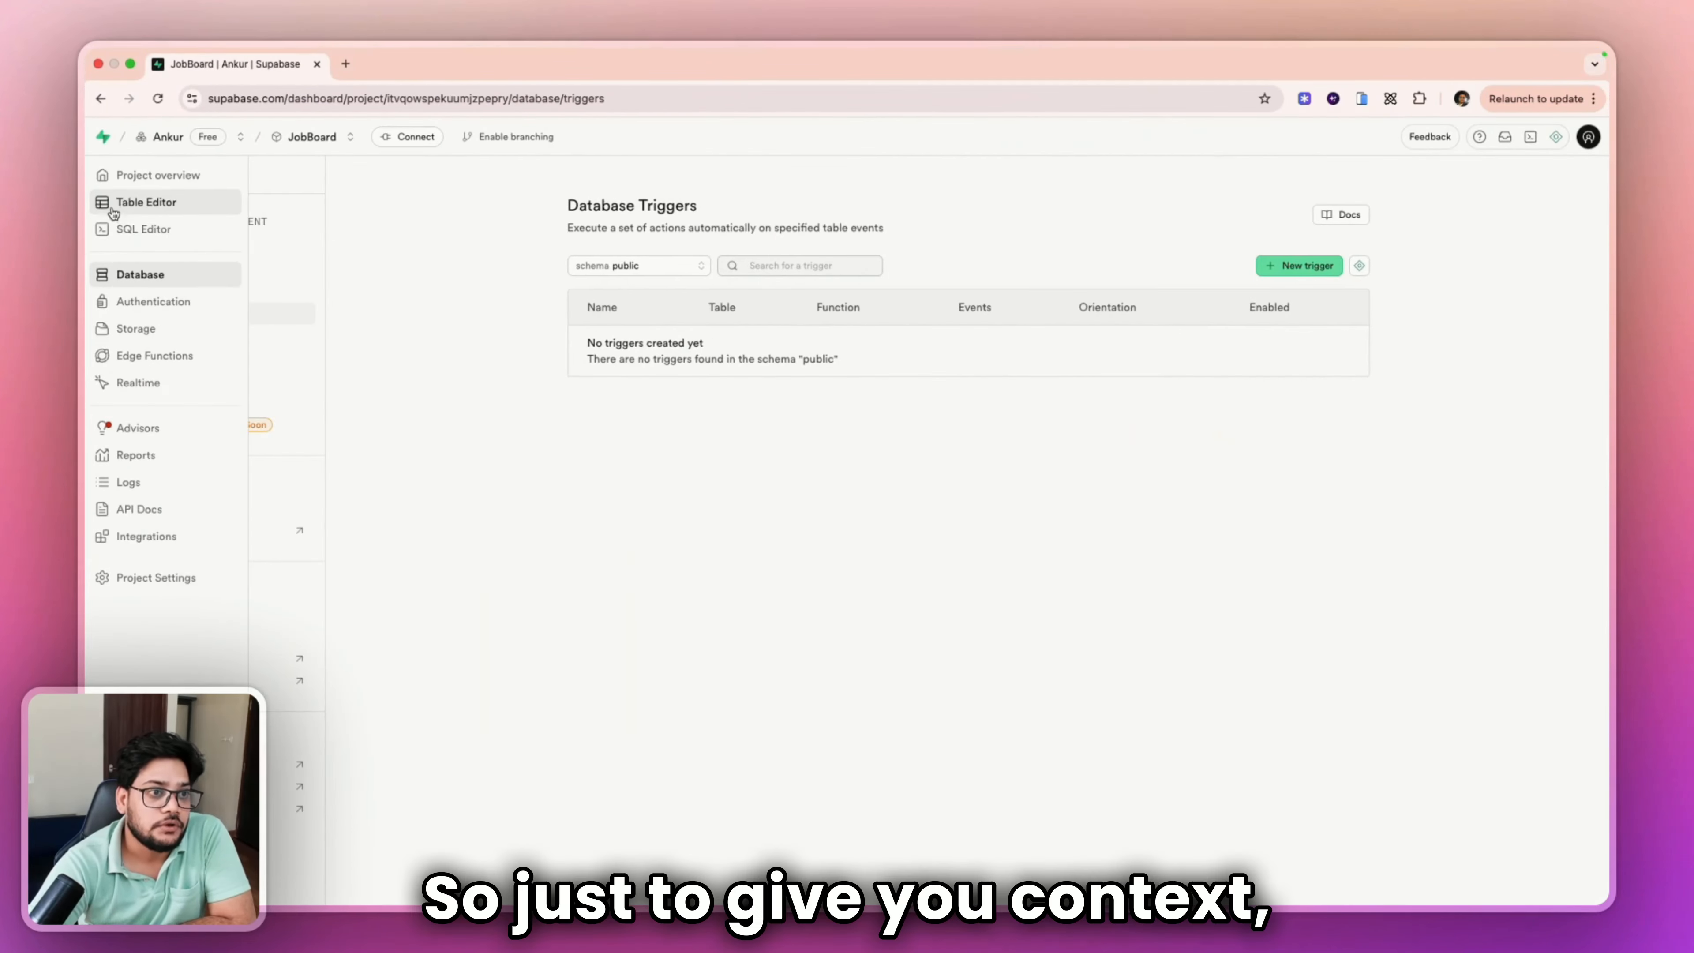
click(113, 212)
click(204, 313)
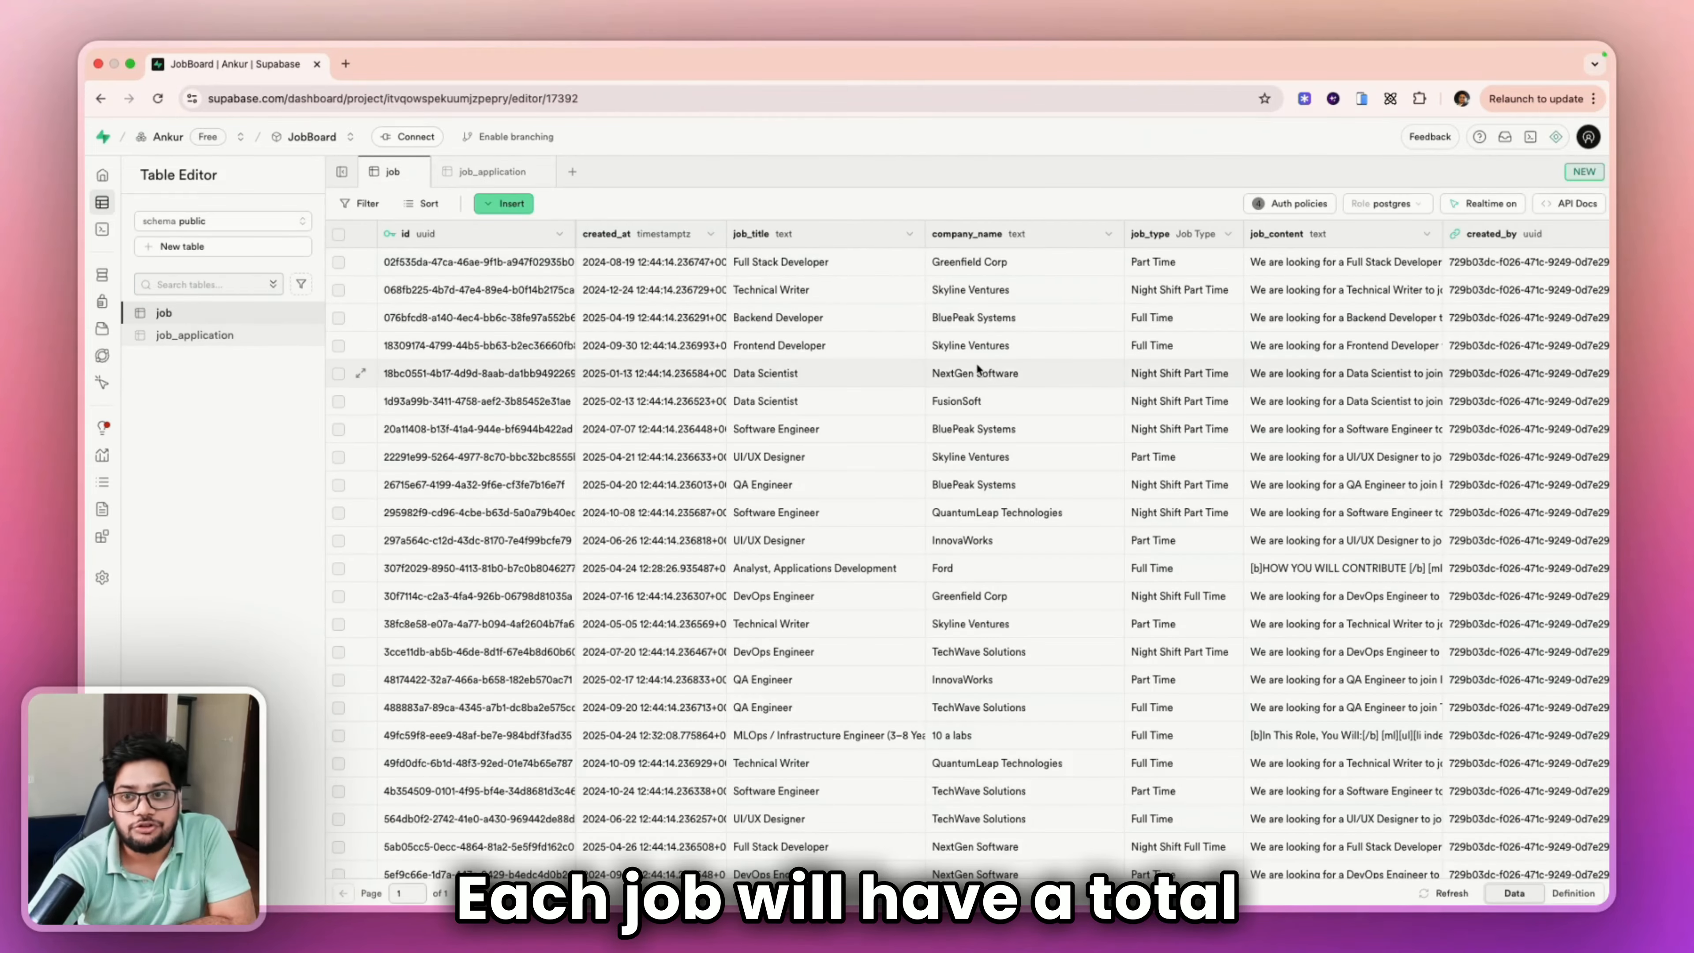
scroll(977, 369, right, 6)
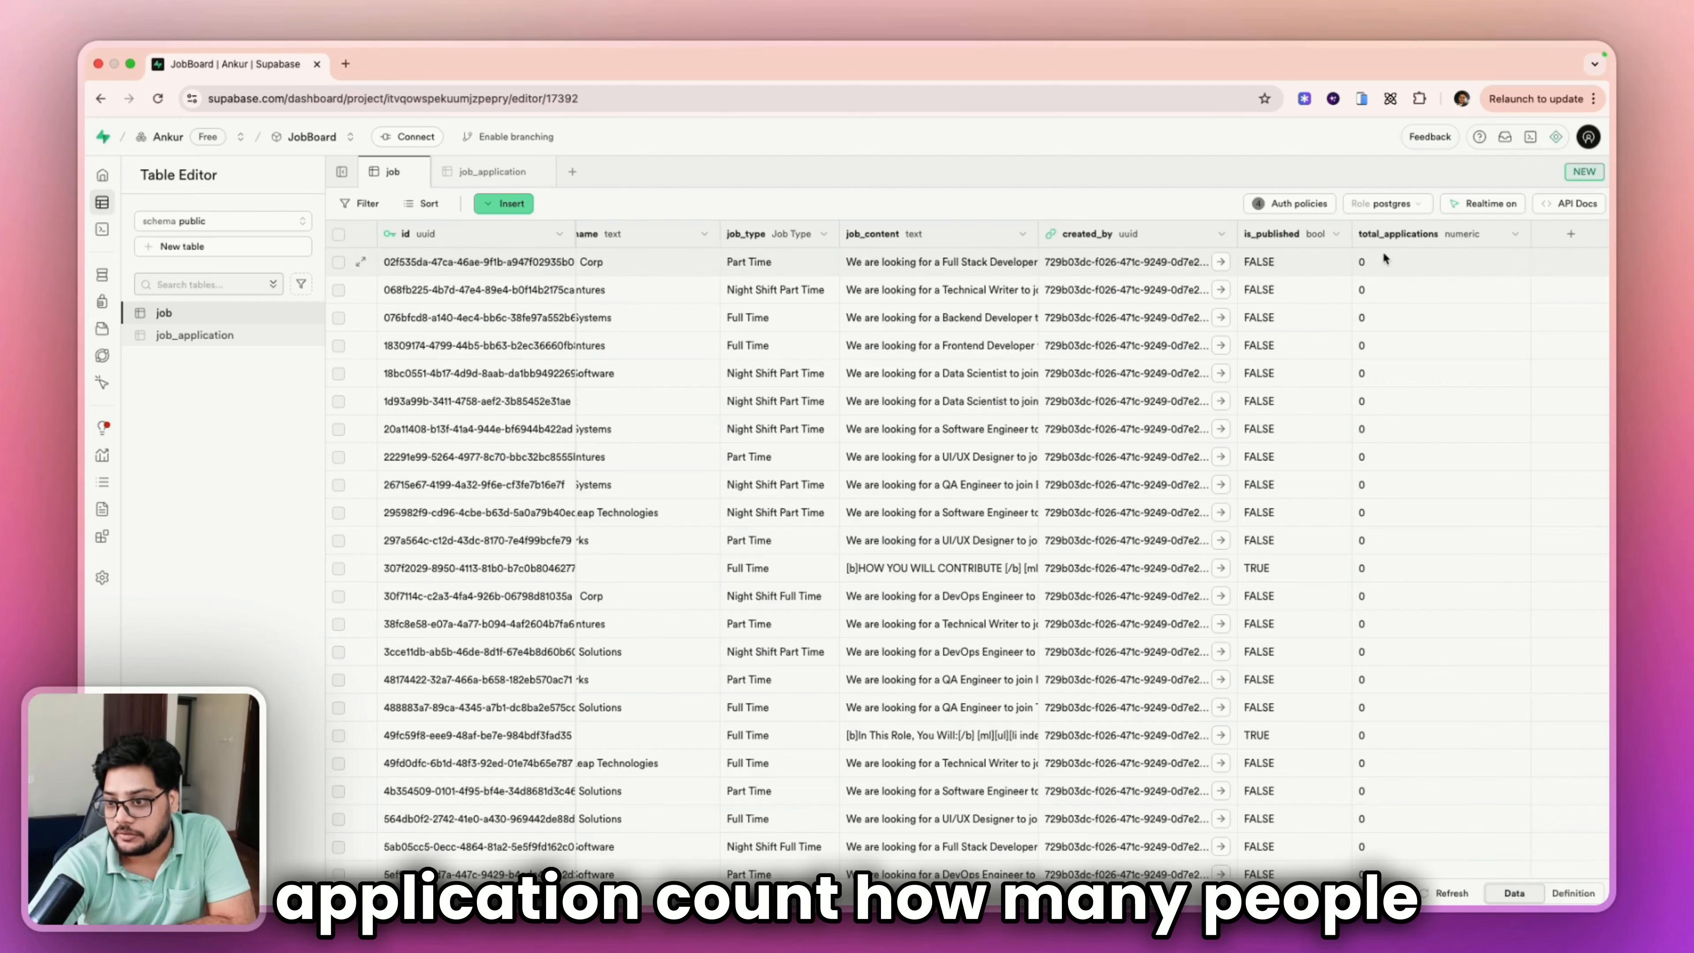
scroll(1367, 497, down, 5)
scroll(1369, 521, up, 5)
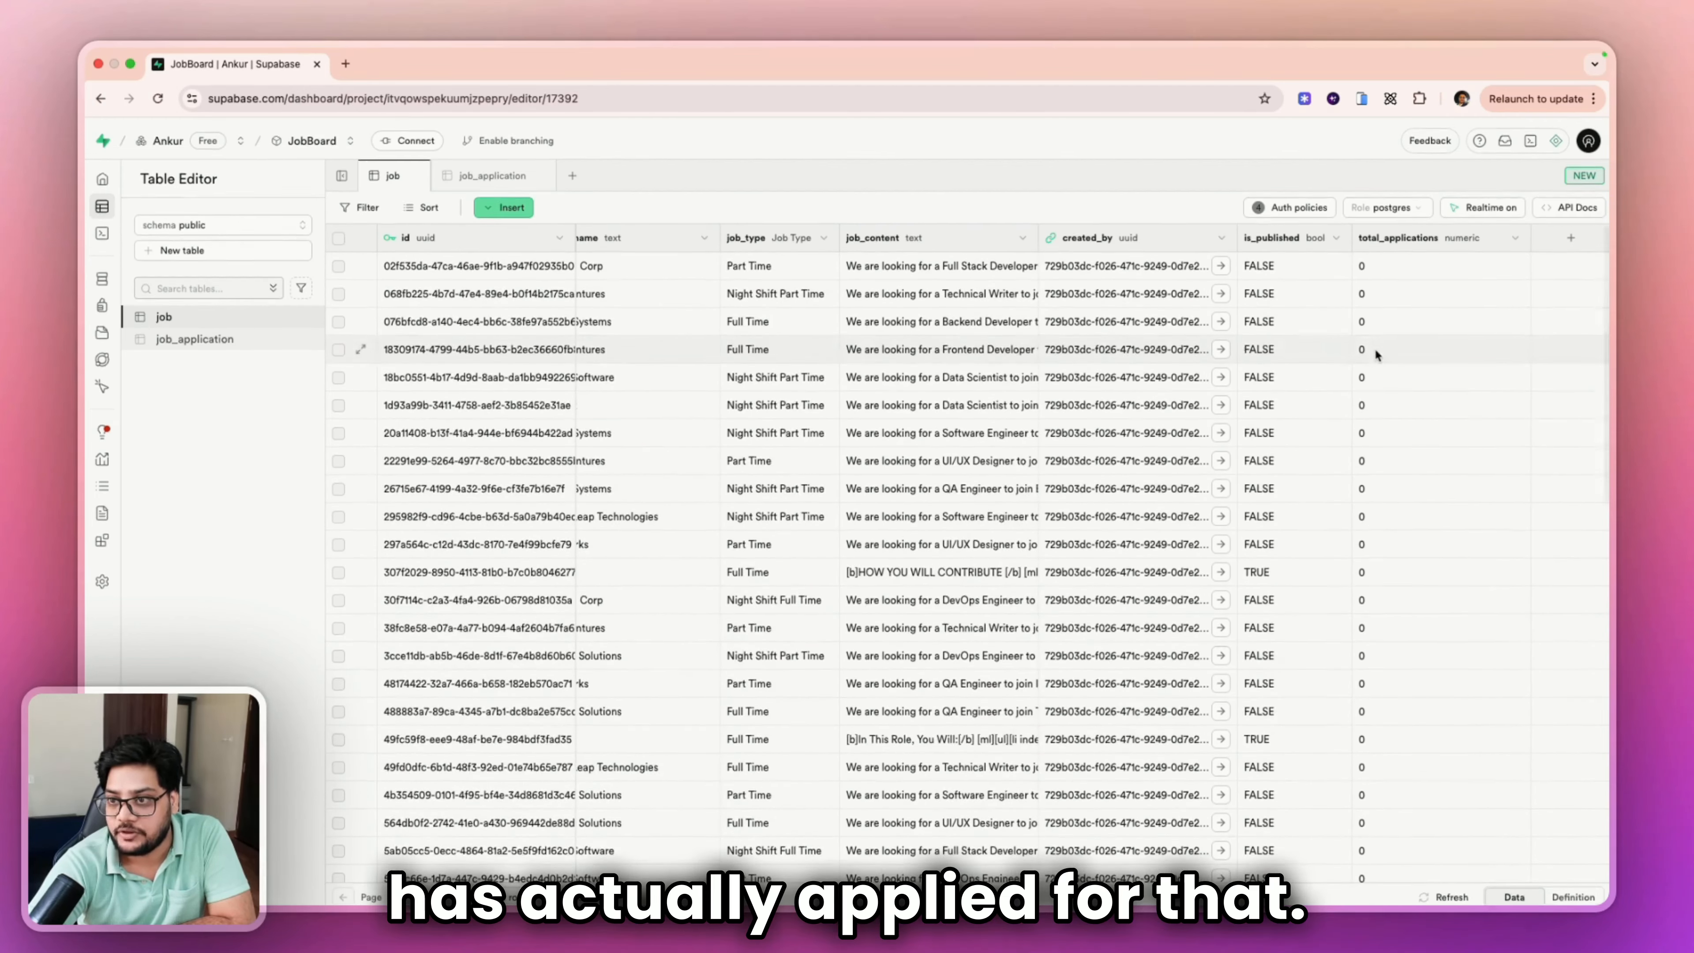
Check the job_application table, and select the total_applications value of the second Technical Writer row in the job table.
click(194, 337)
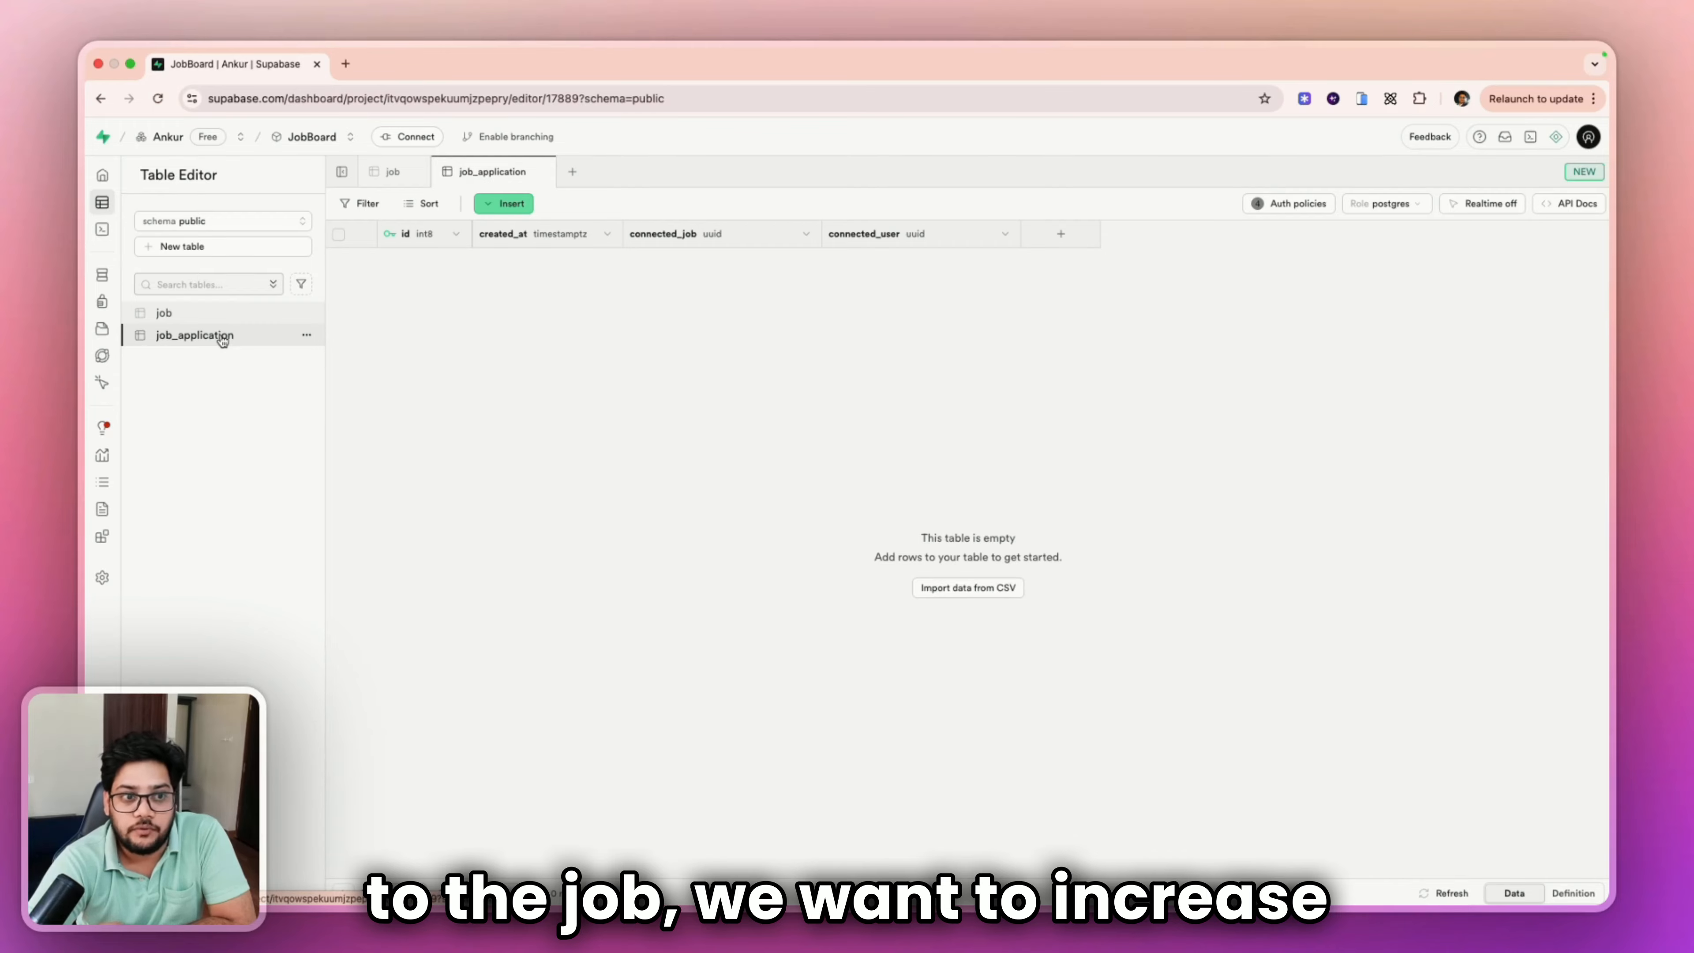
click(167, 312)
scroll(1485, 284, right, 2)
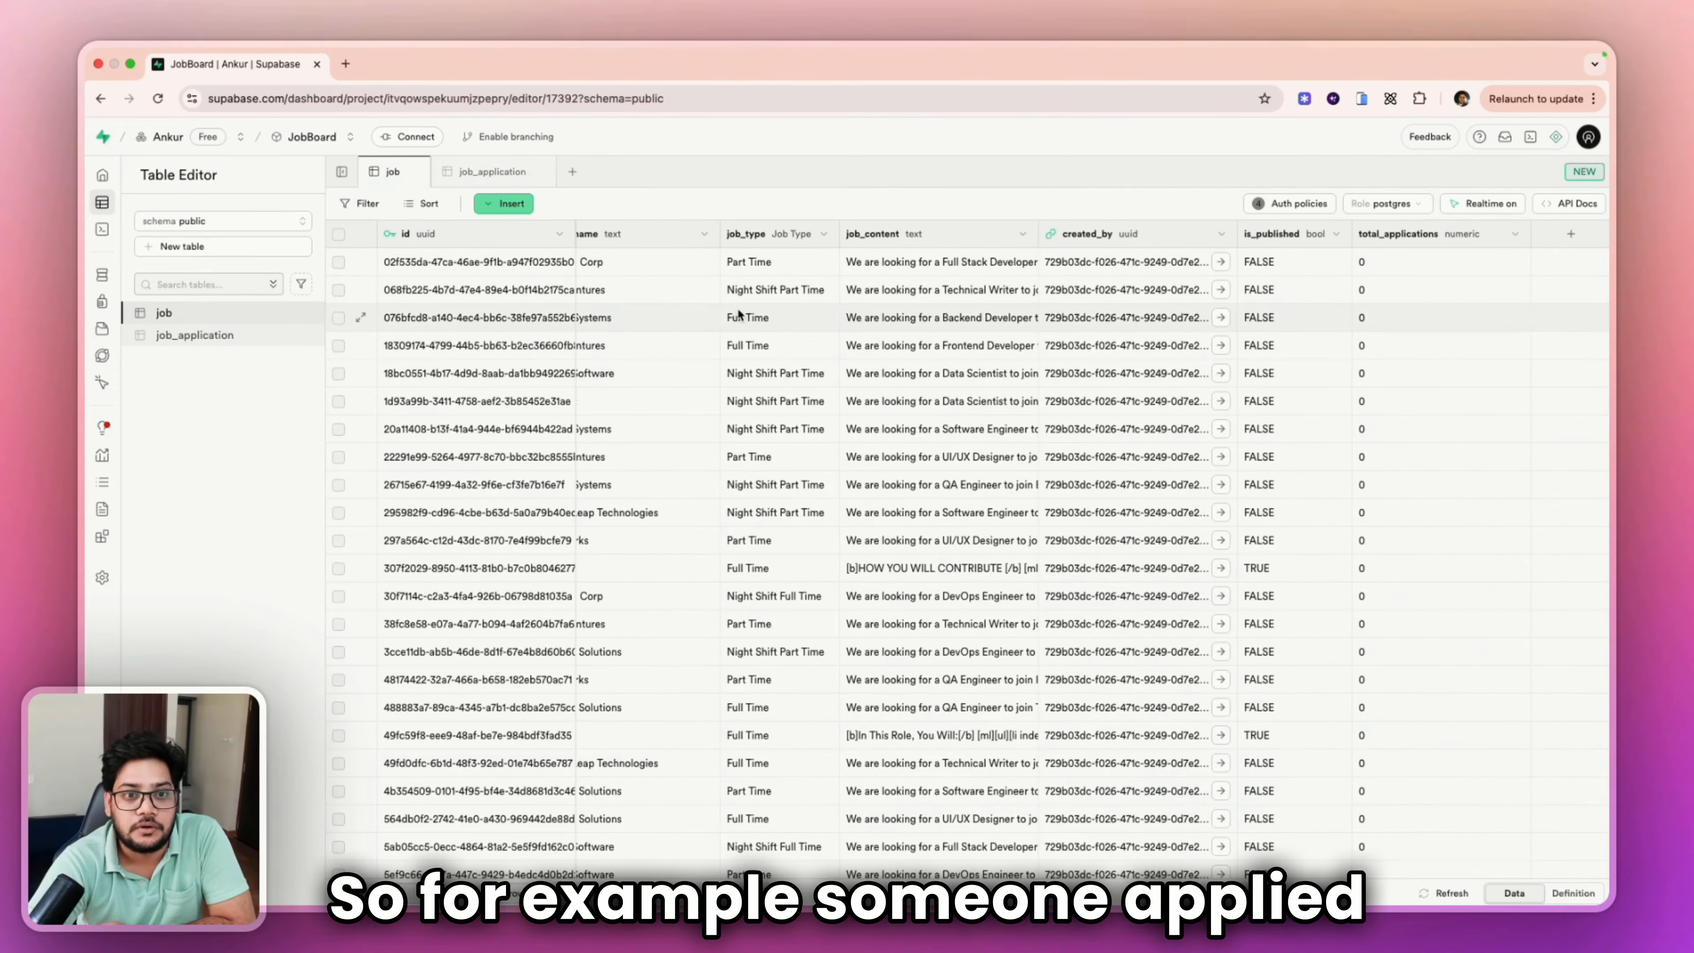
scroll(600, 320, left, 3)
click(785, 290)
scroll(786, 290, right, 3)
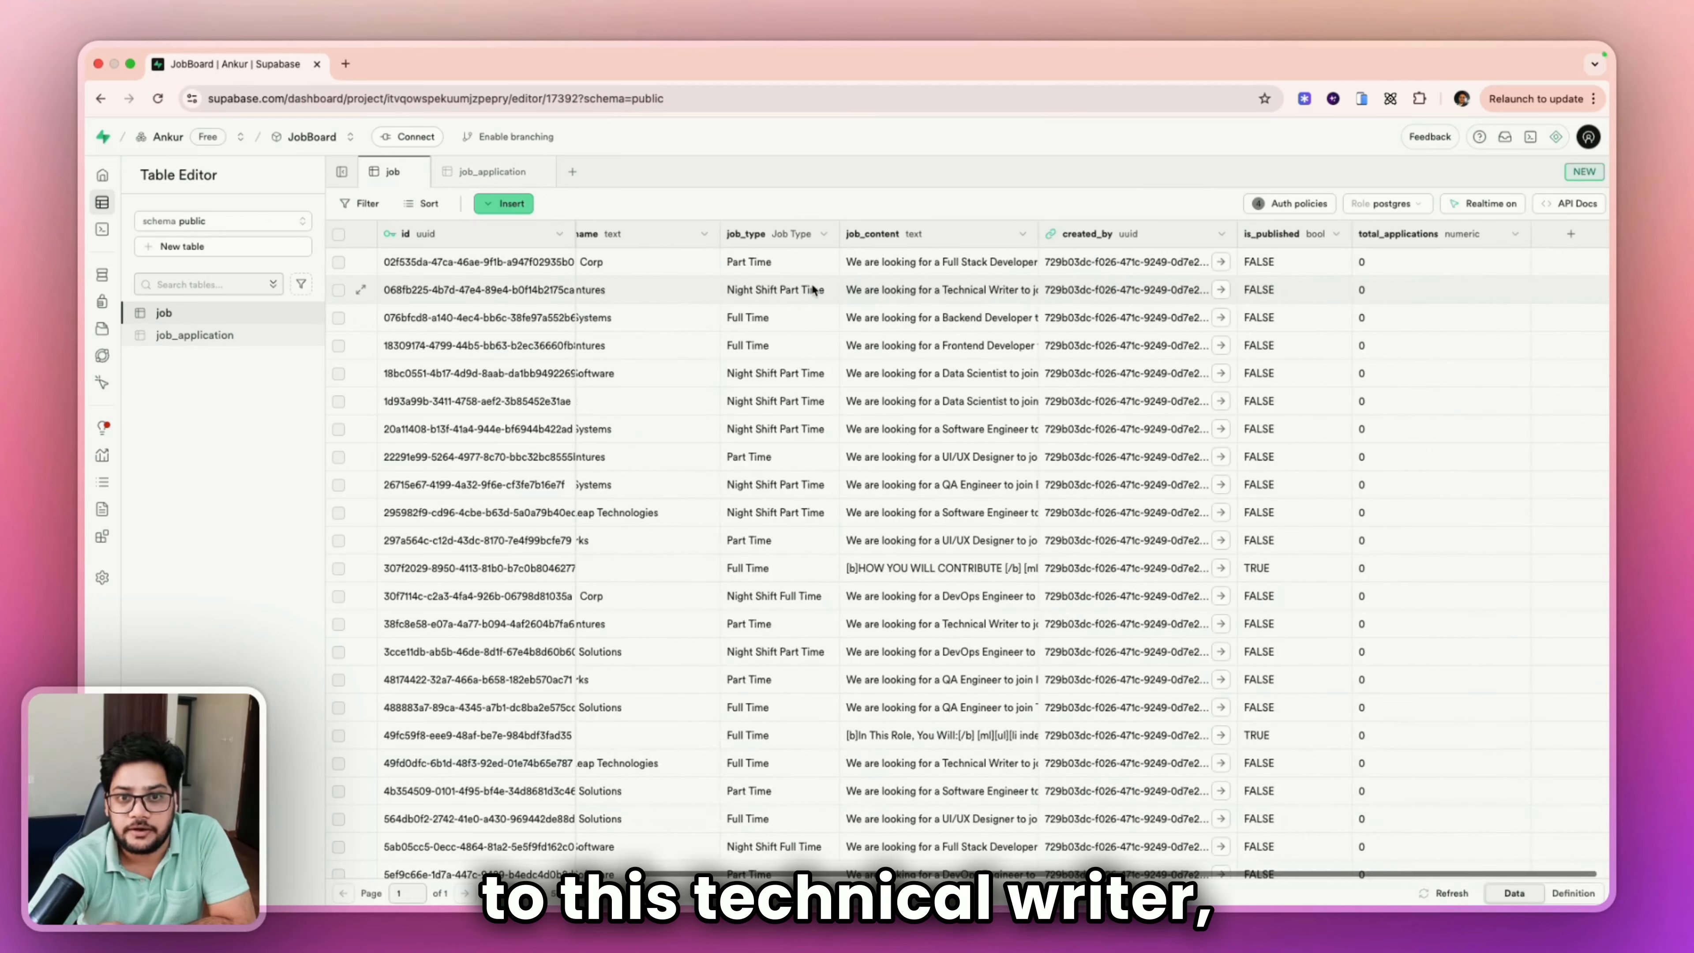
click(1397, 292)
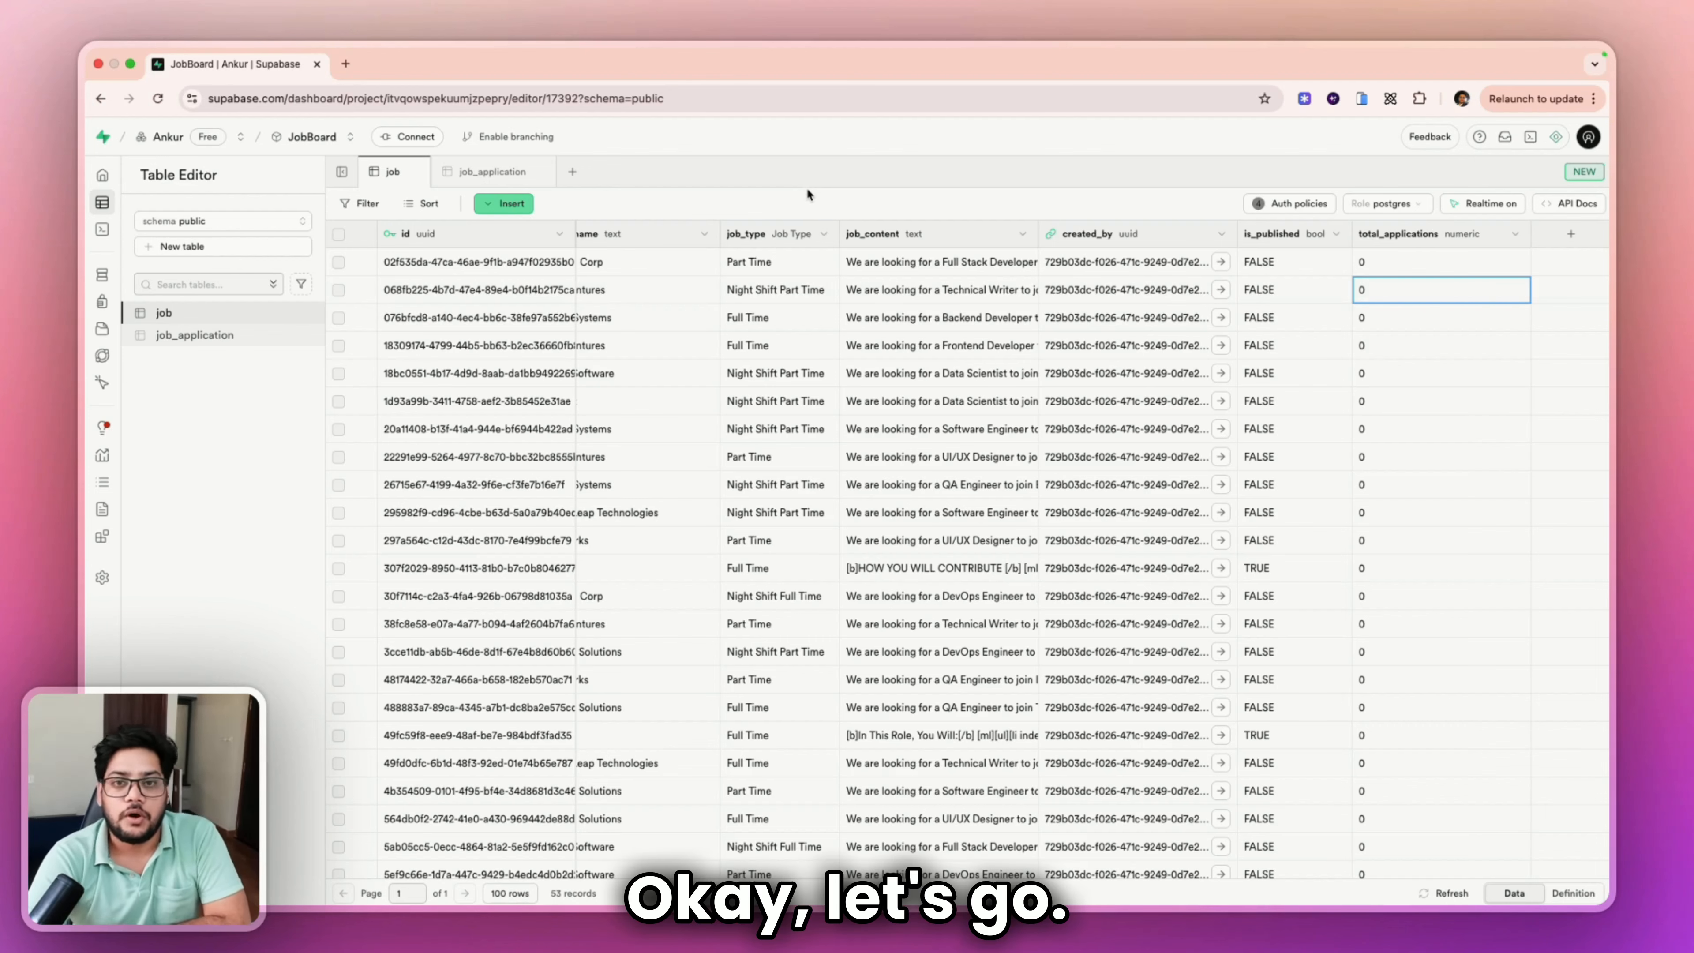
Open ChatGPT in a new browser tab and start a prompt with "So we have two tables -".
click(346, 66)
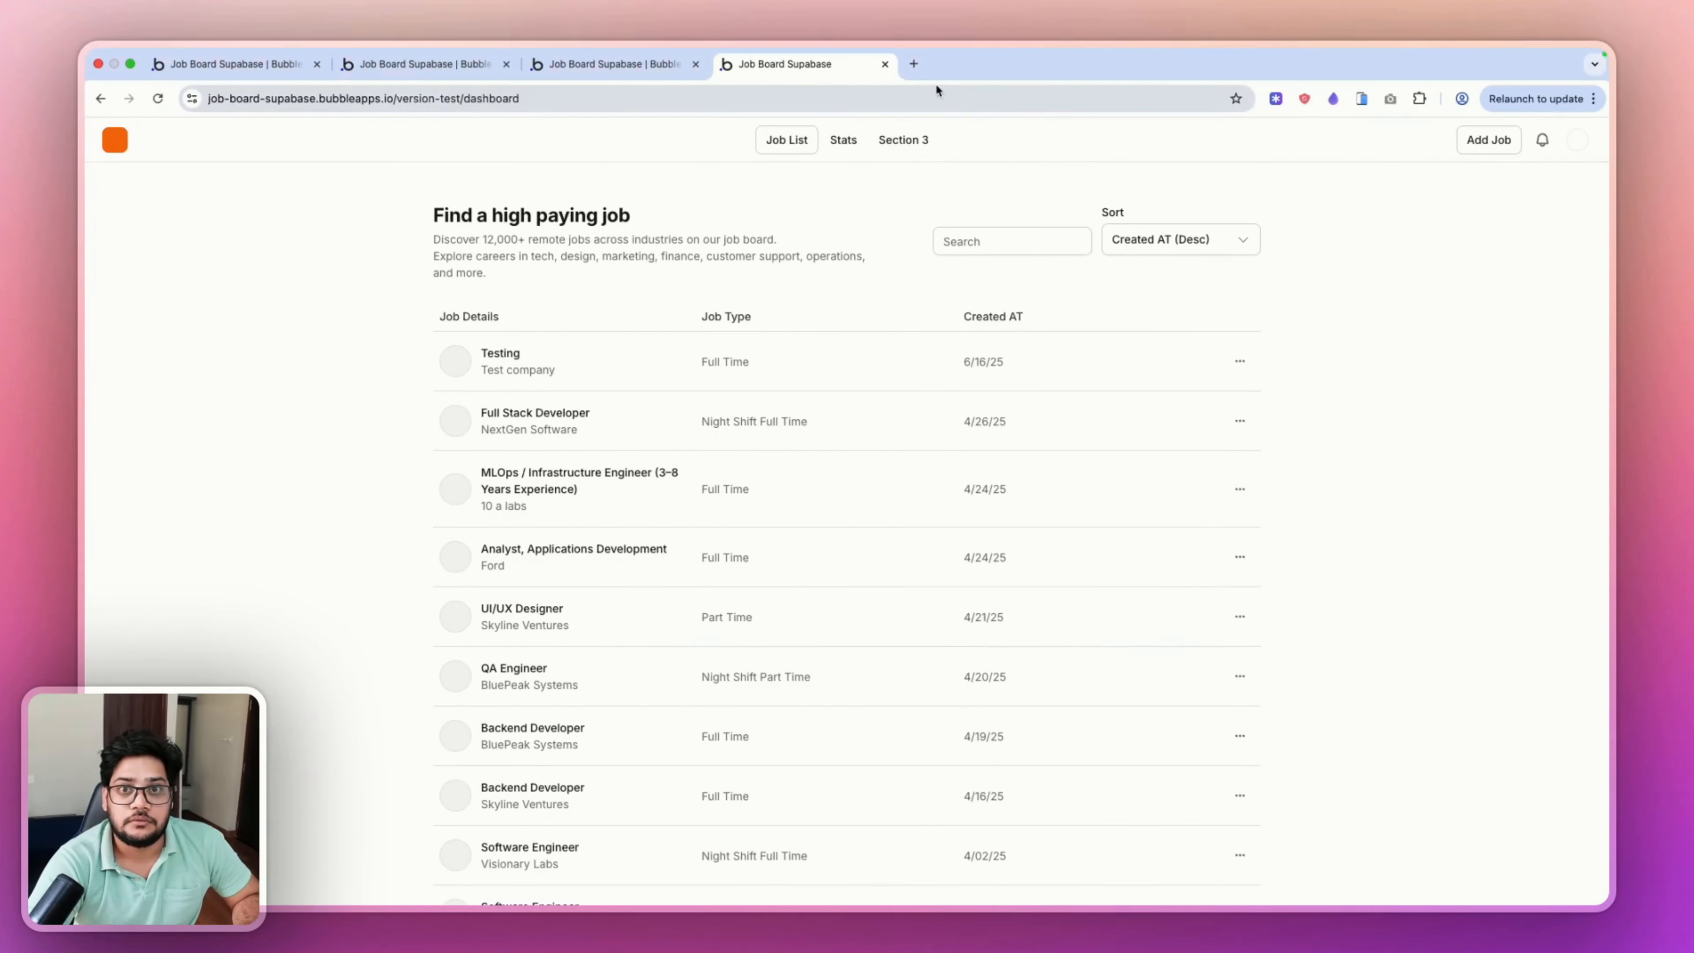
click(913, 64)
text(chat)
key(Return)
click(267, 138)
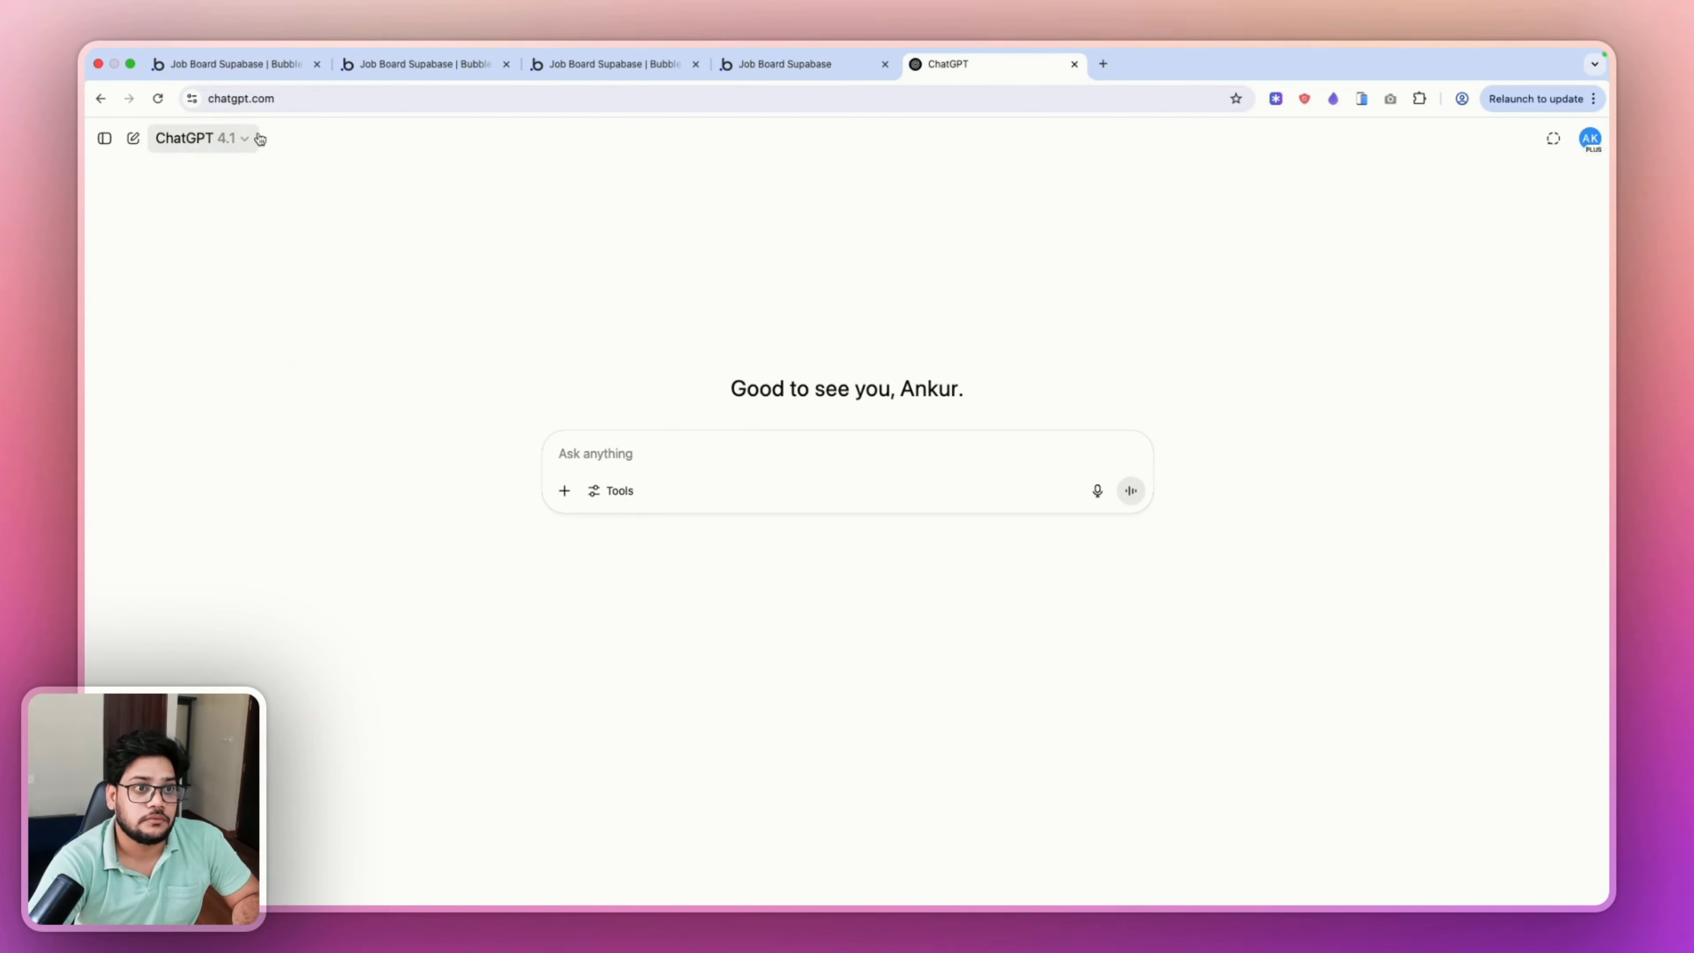
text(So)
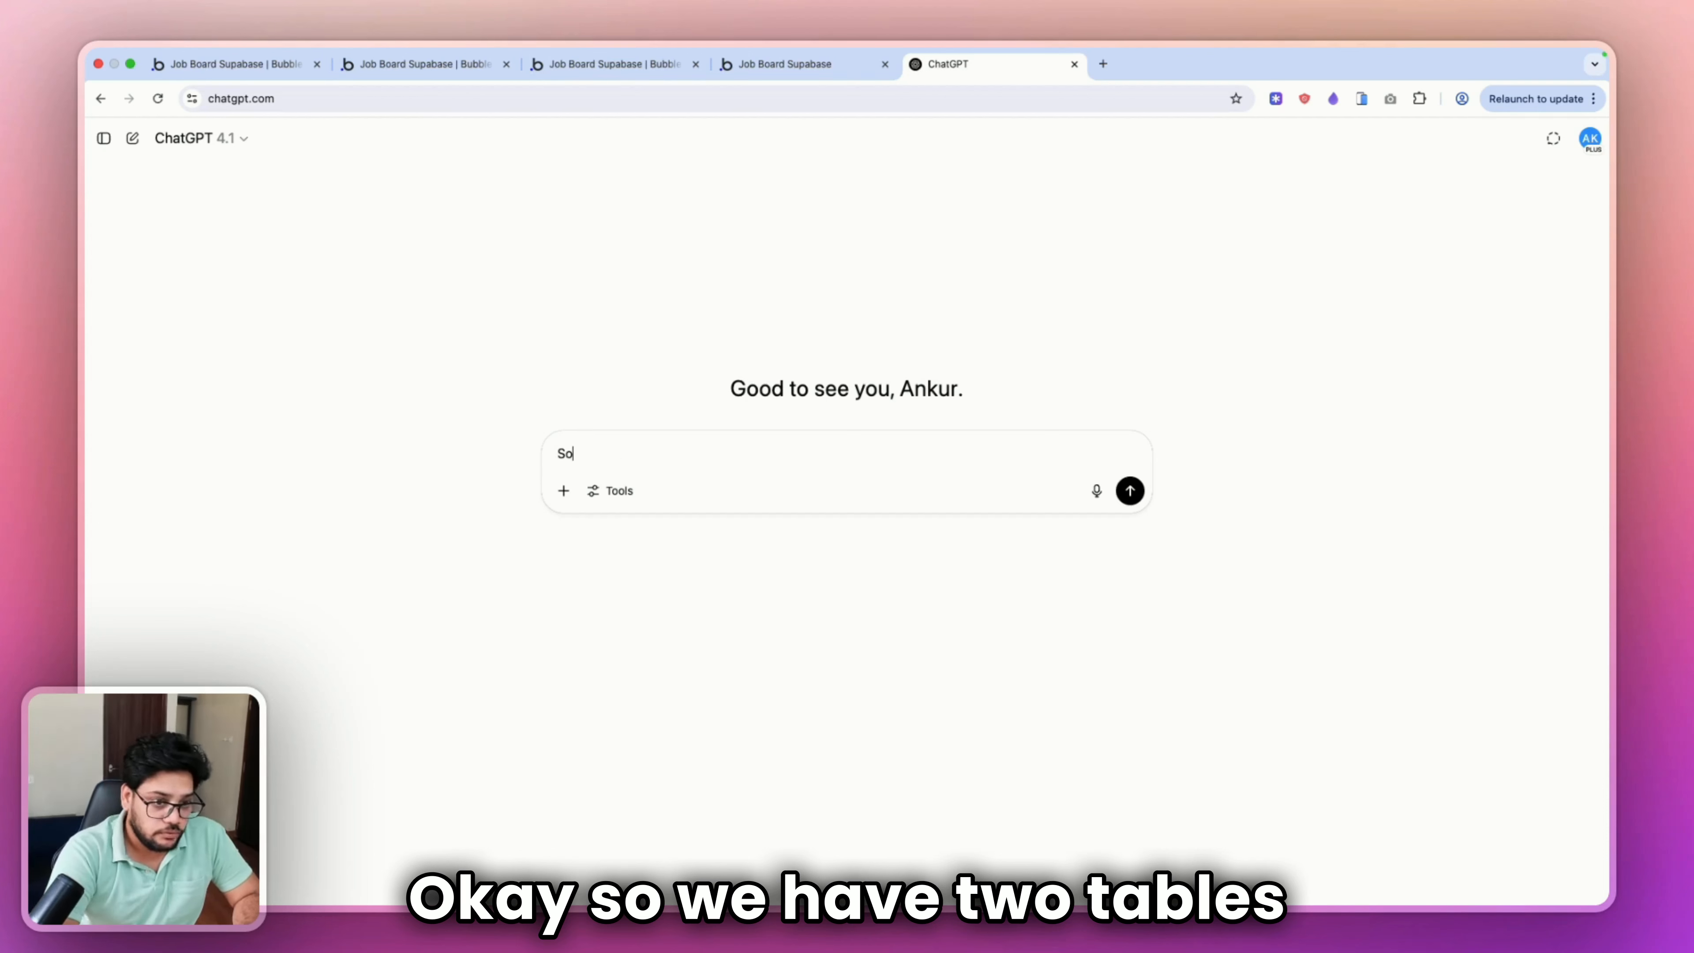
text( we have two tables -)
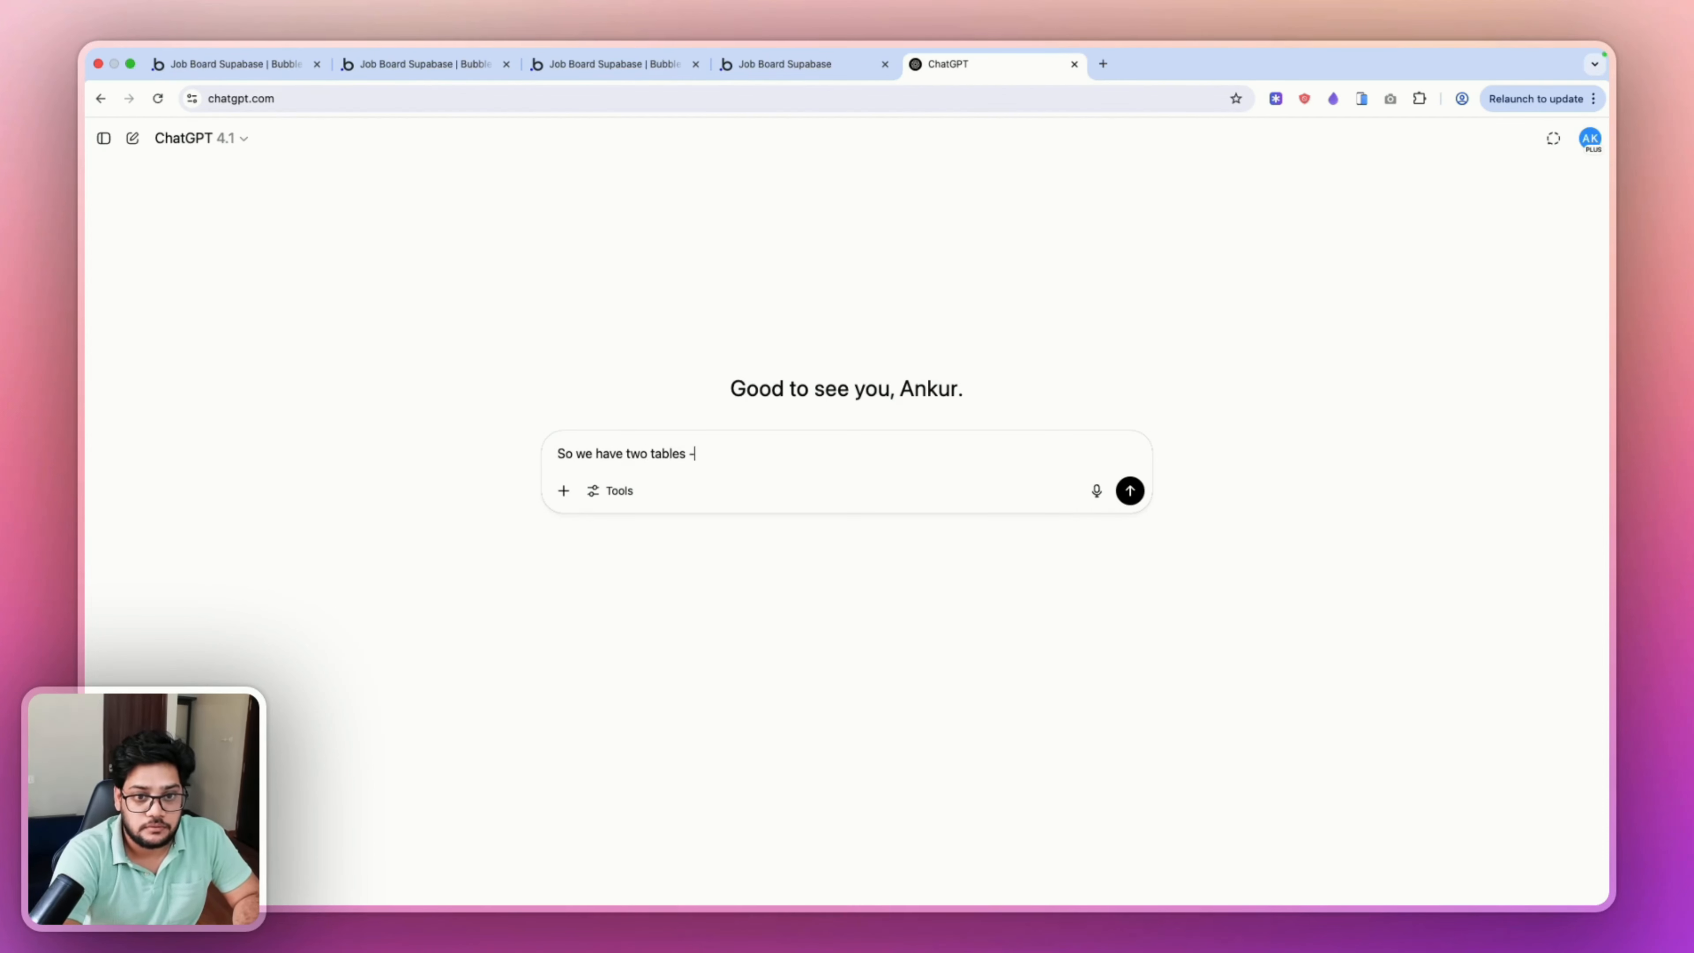
key(shift+Return)
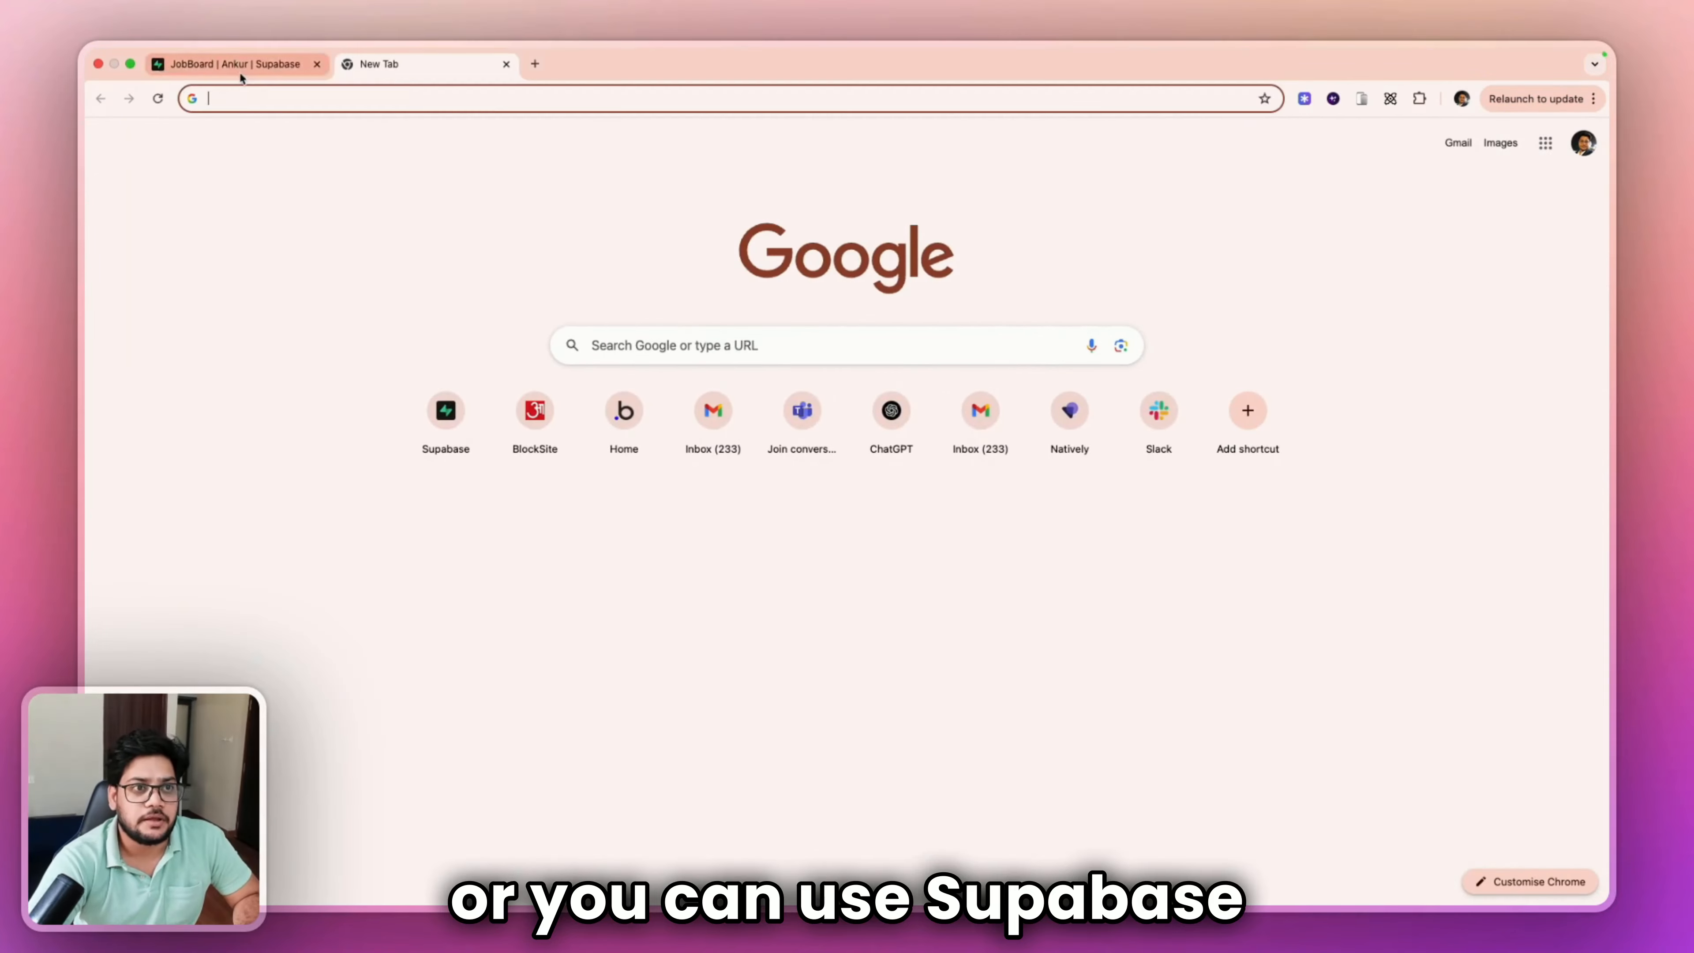
Switch to the Supabase project, look at its Assistant, and close it.
click(233, 63)
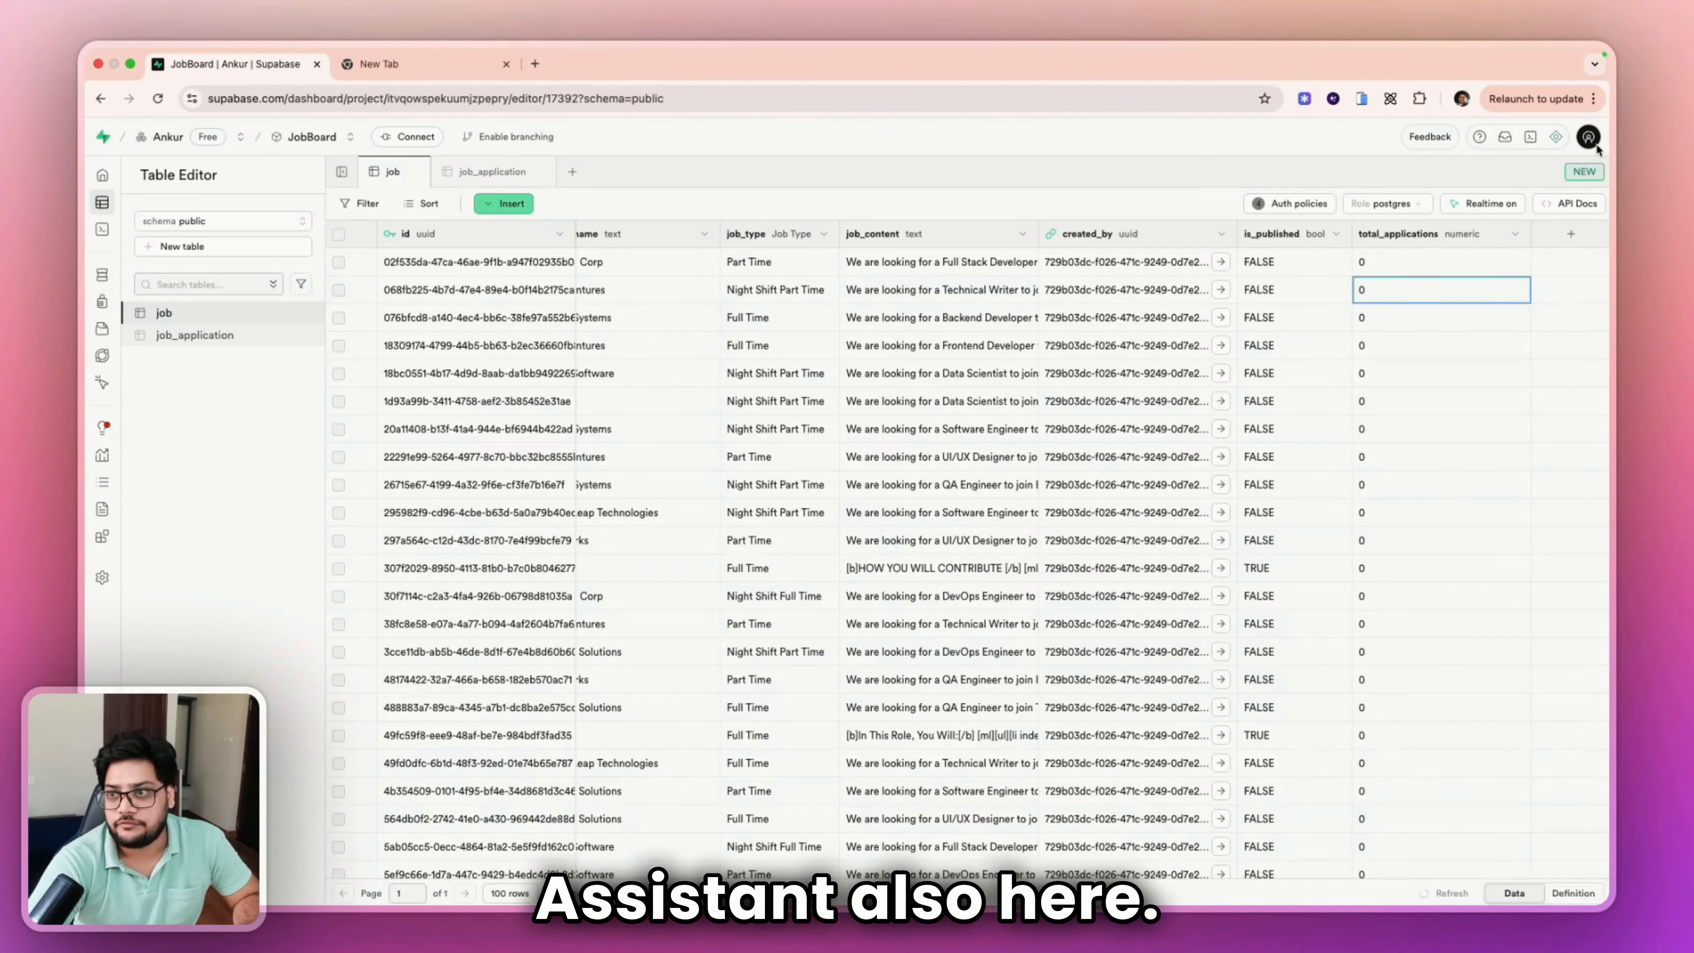
click(1555, 136)
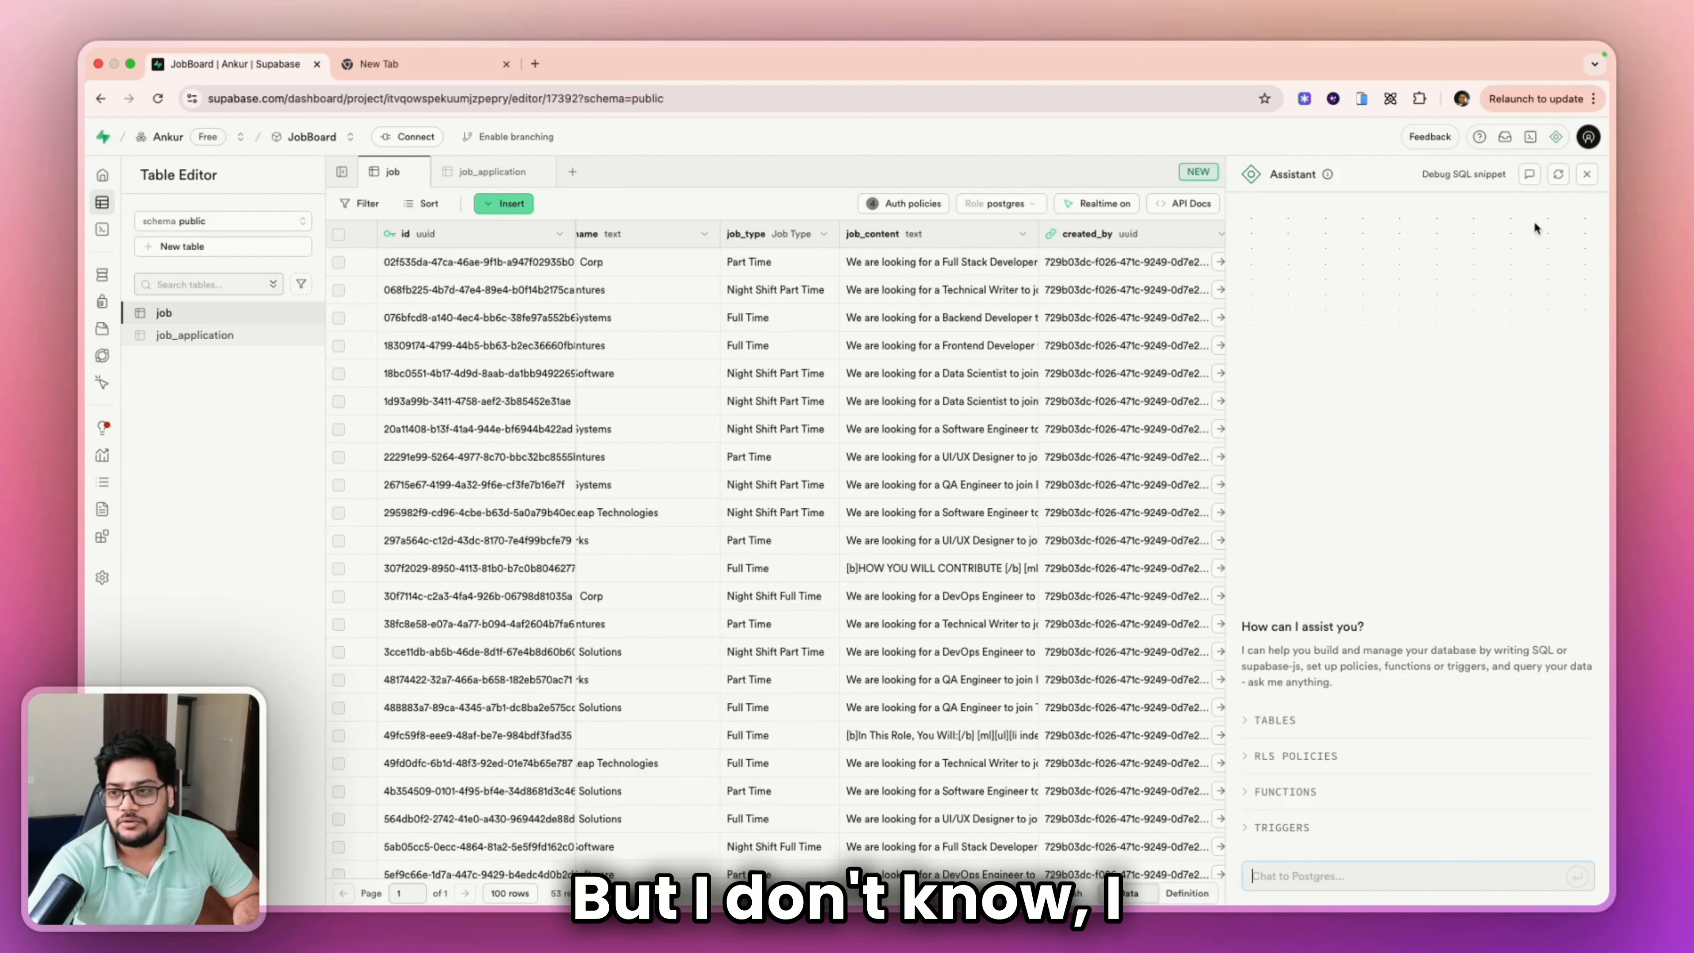
click(1587, 174)
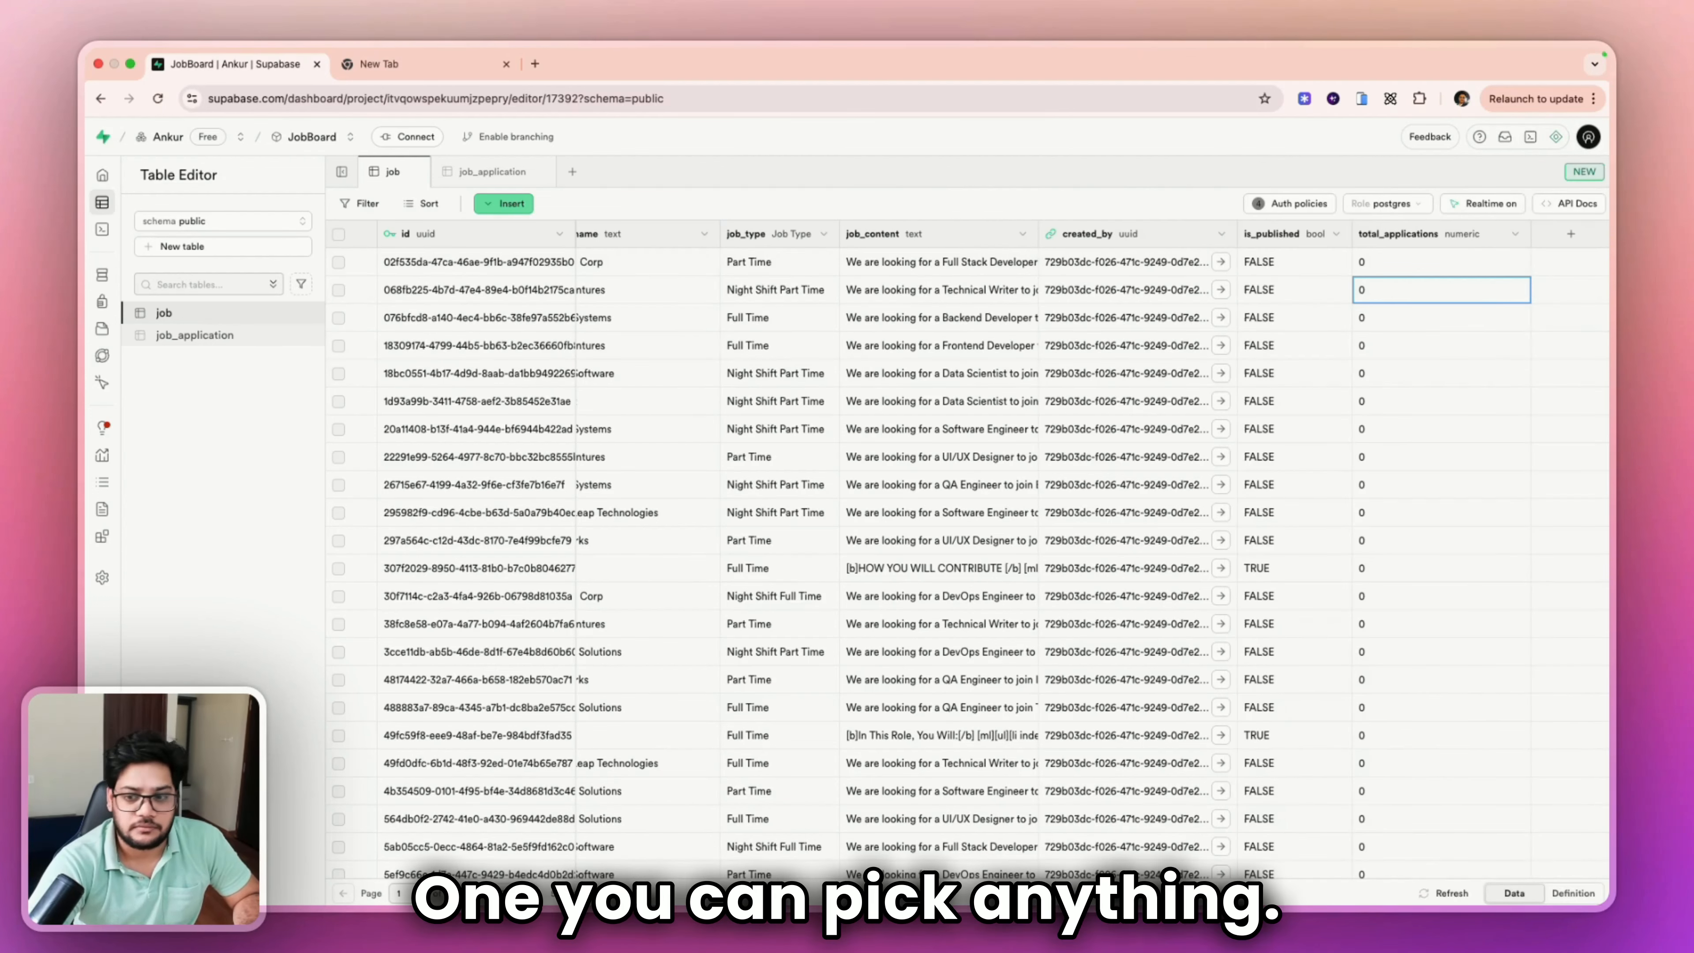
Copy the full SQL definition of the job table and paste it into the ChatGPT prompt.
click(1572, 893)
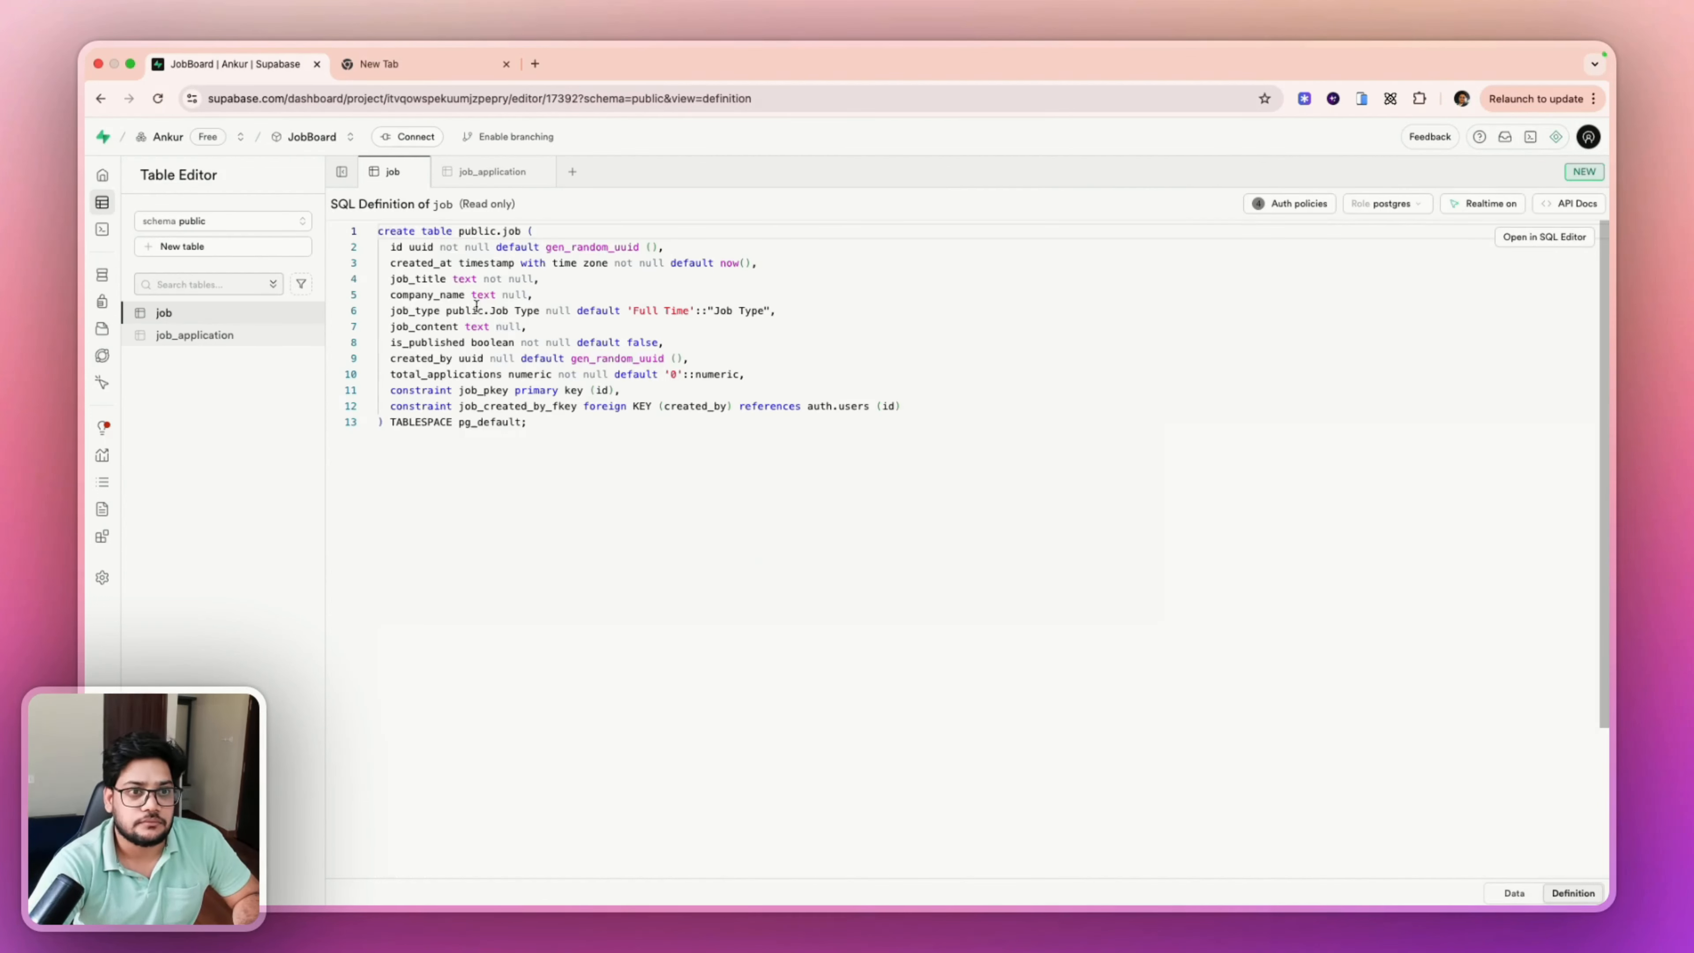
drag(548, 422, 318, 176)
key(super+c)
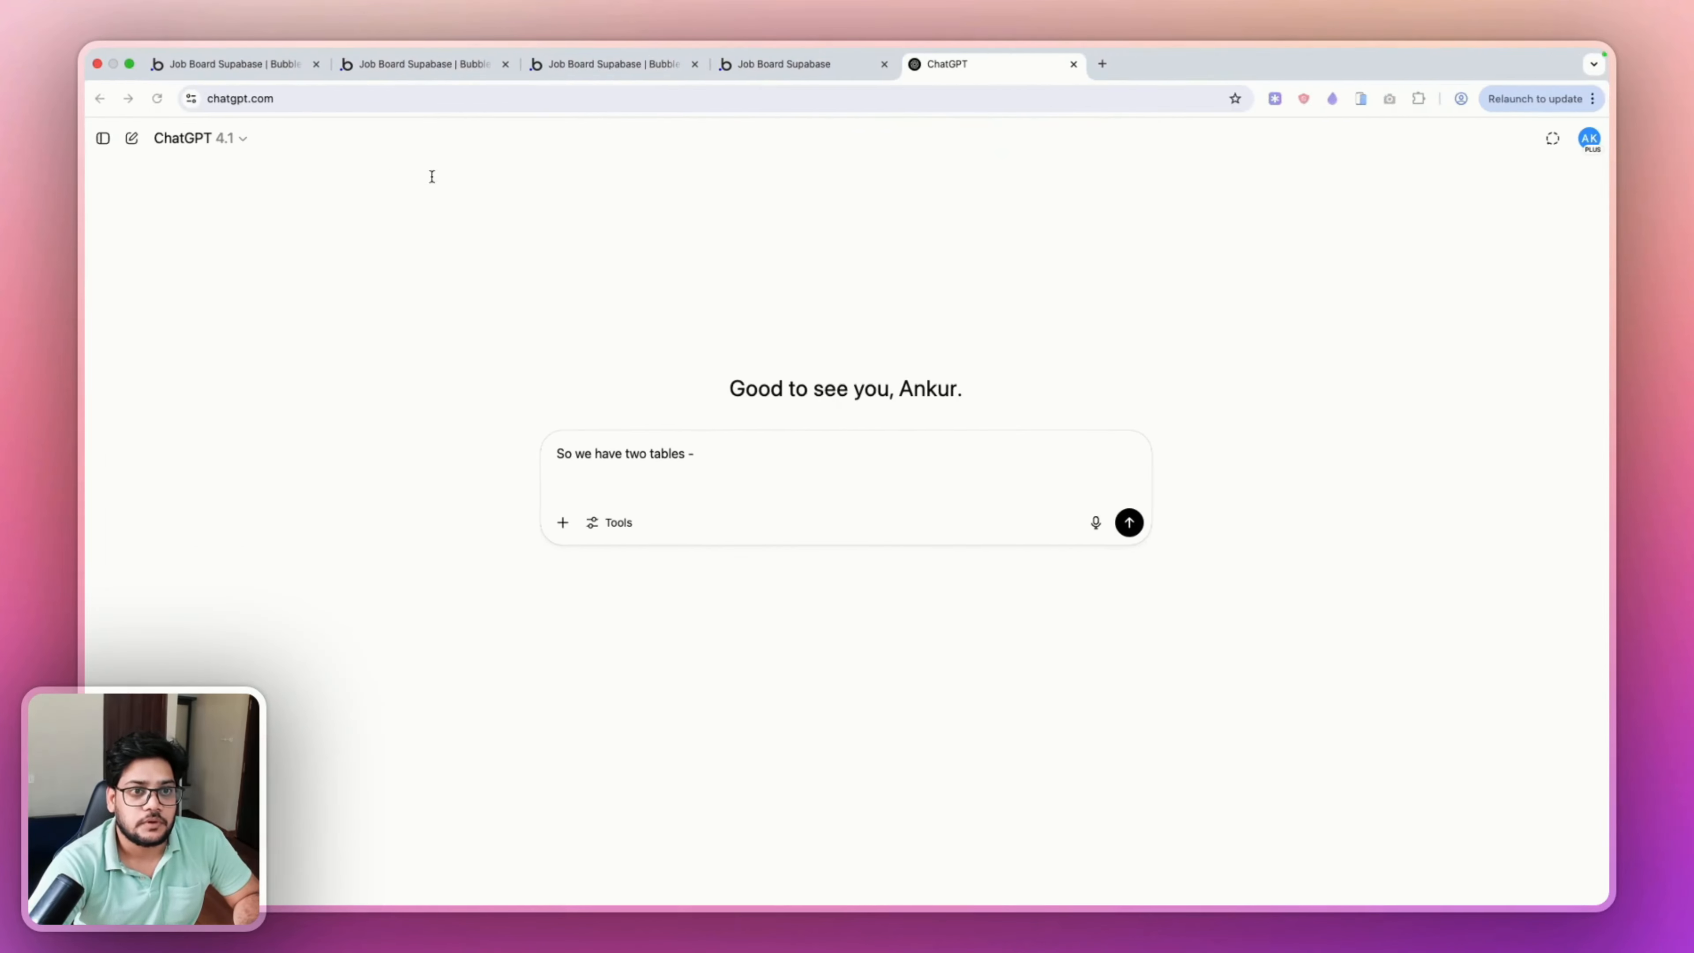
key(shift+Return)
key(shift+Return)
key(super+v)
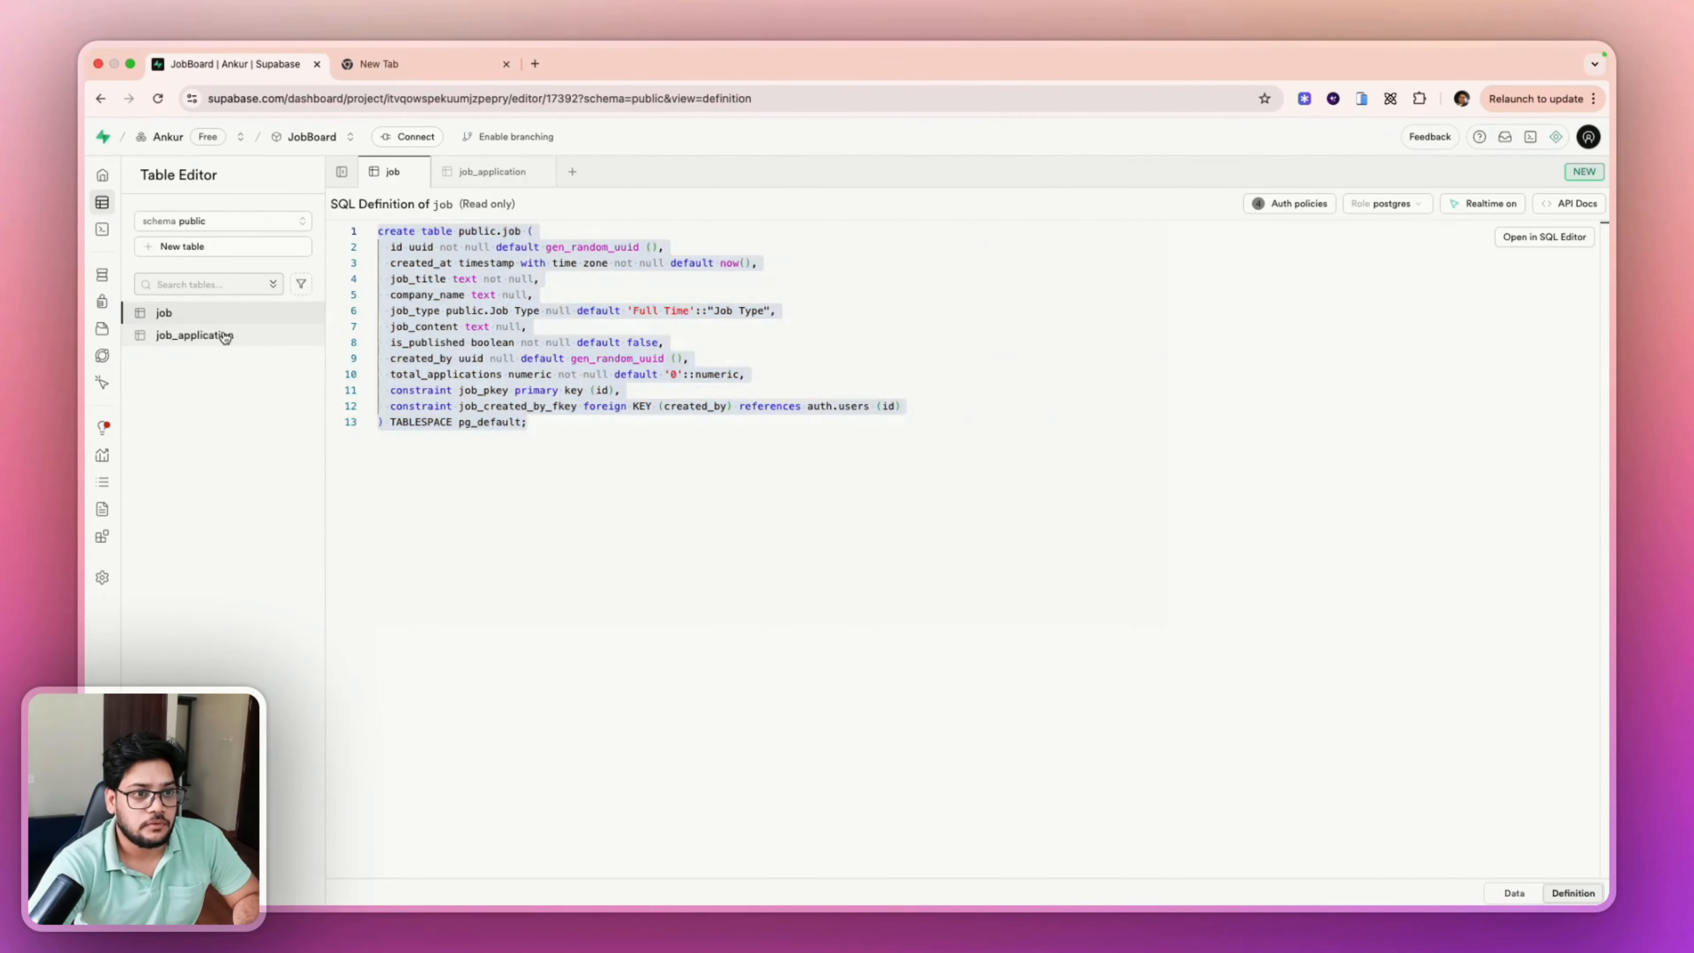
Copy the SQL definition of the job_application table and paste it below the job definition in the ChatGPT prompt.
click(225, 335)
click(1567, 893)
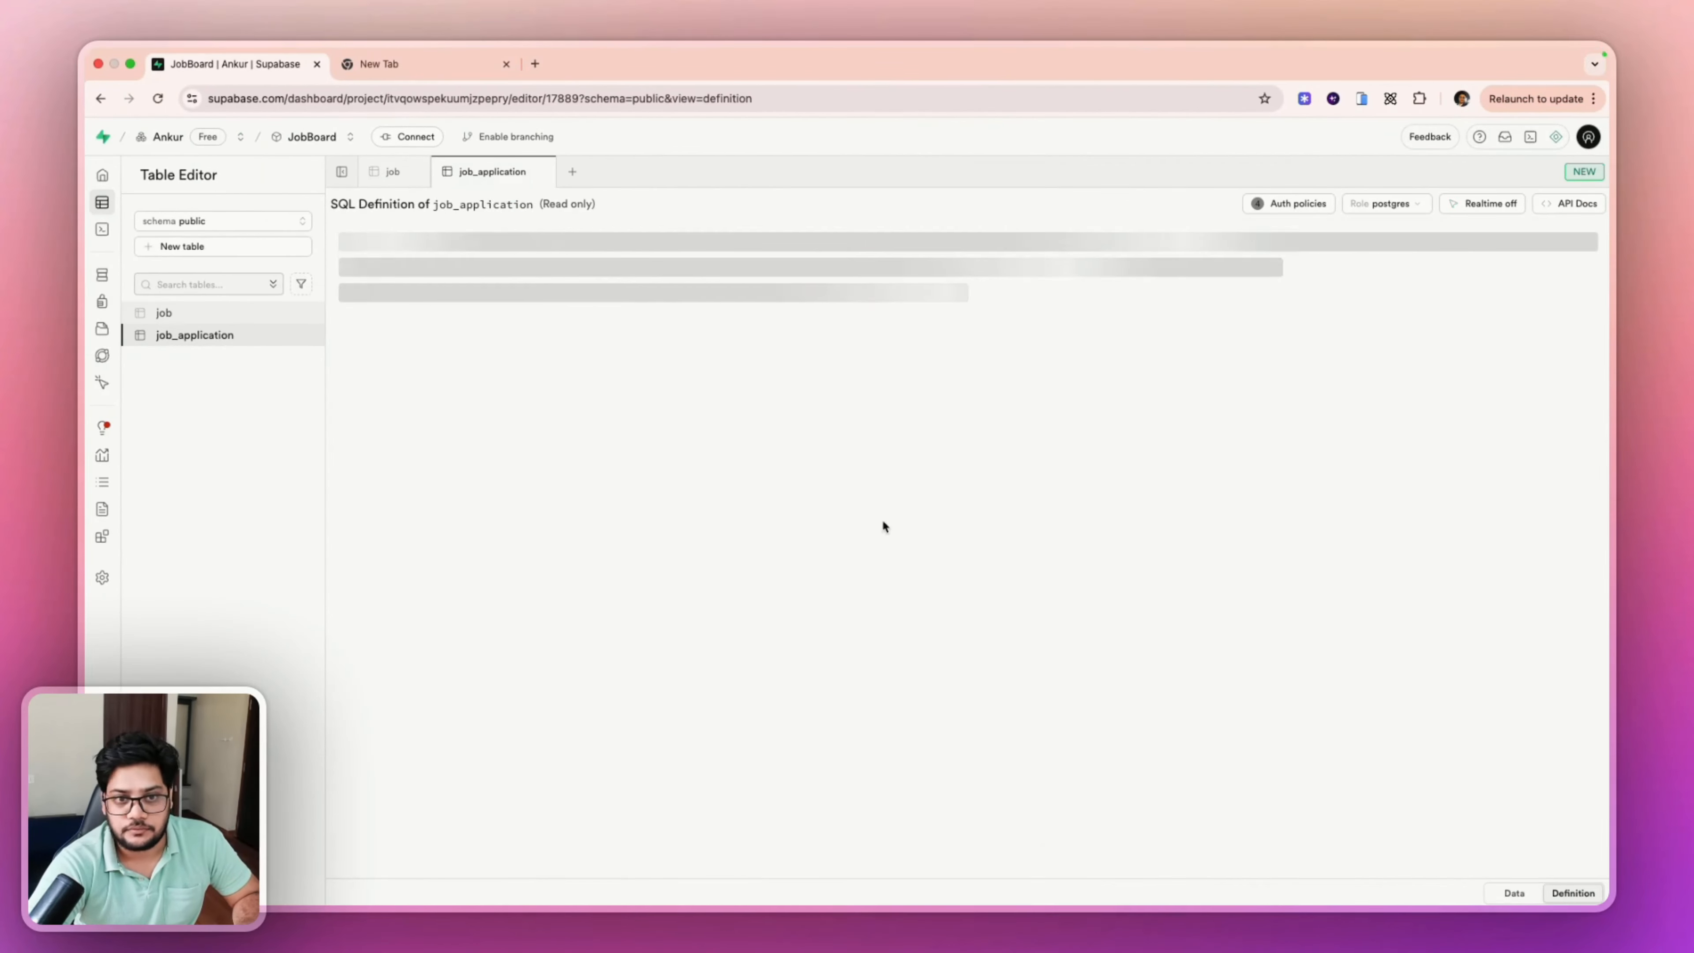
key(super+a)
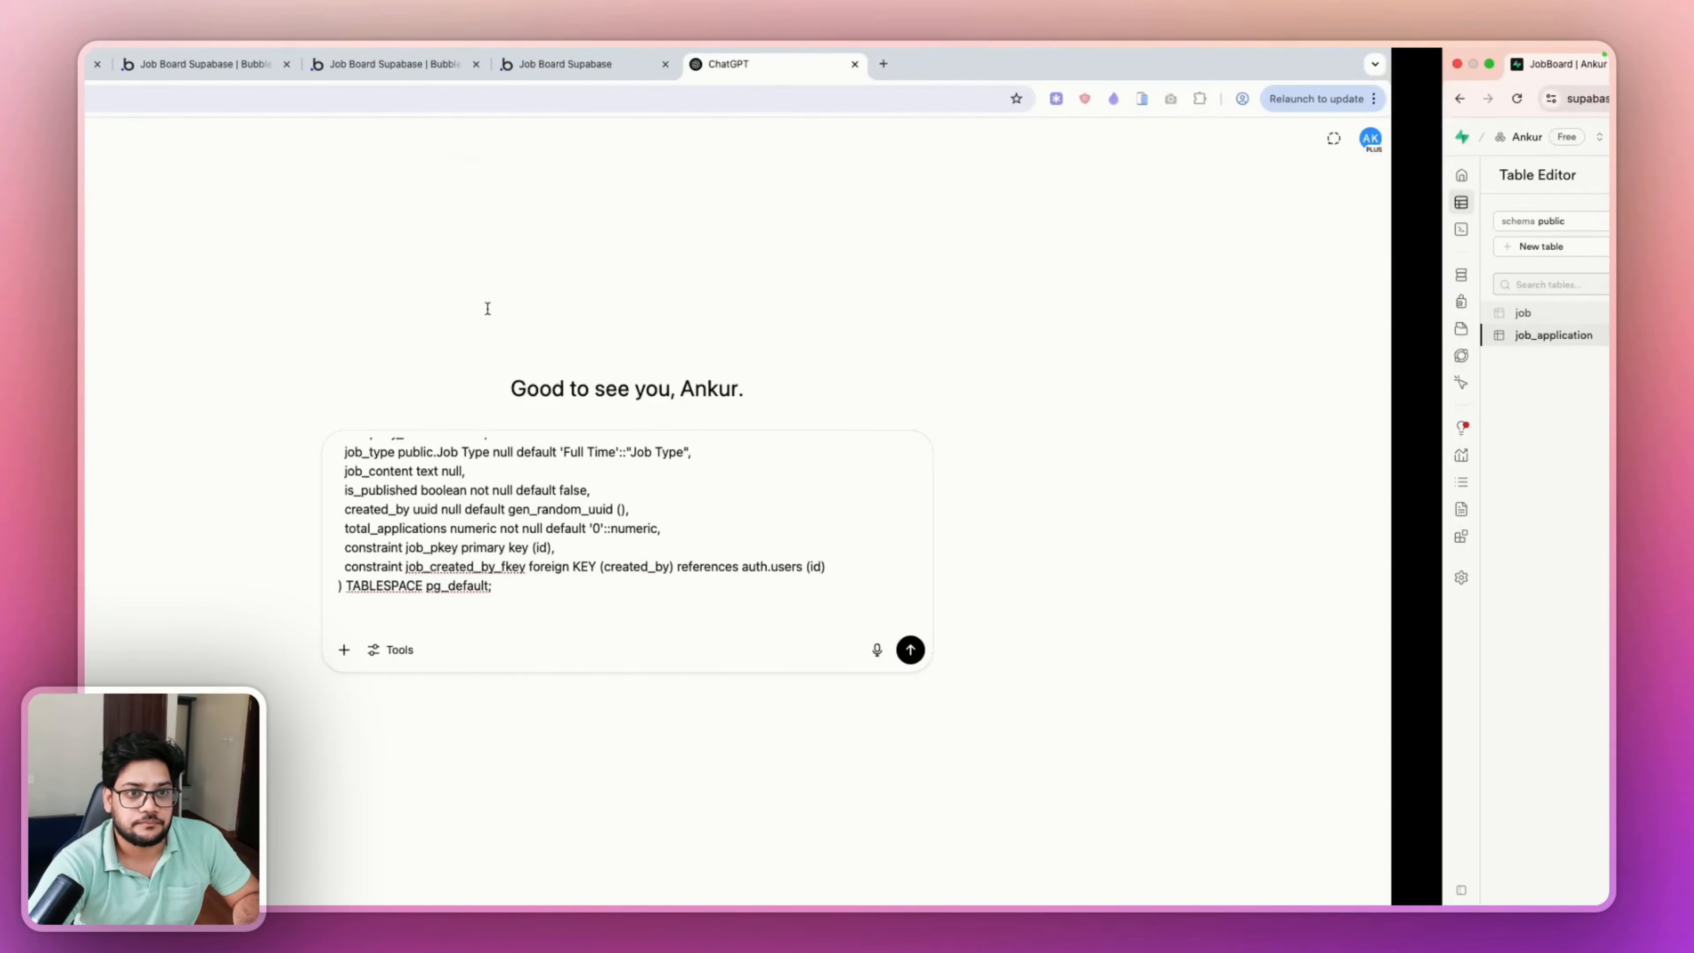
text(create table public.job_application (   id bigint generated by default as identity not null,   created_at timestamp with time zone not null default now(),   connected_job uuid null,   connected_user uuid null,   constraint job_application_pkey primary key (id) ) TABLESPACE pg_default;)
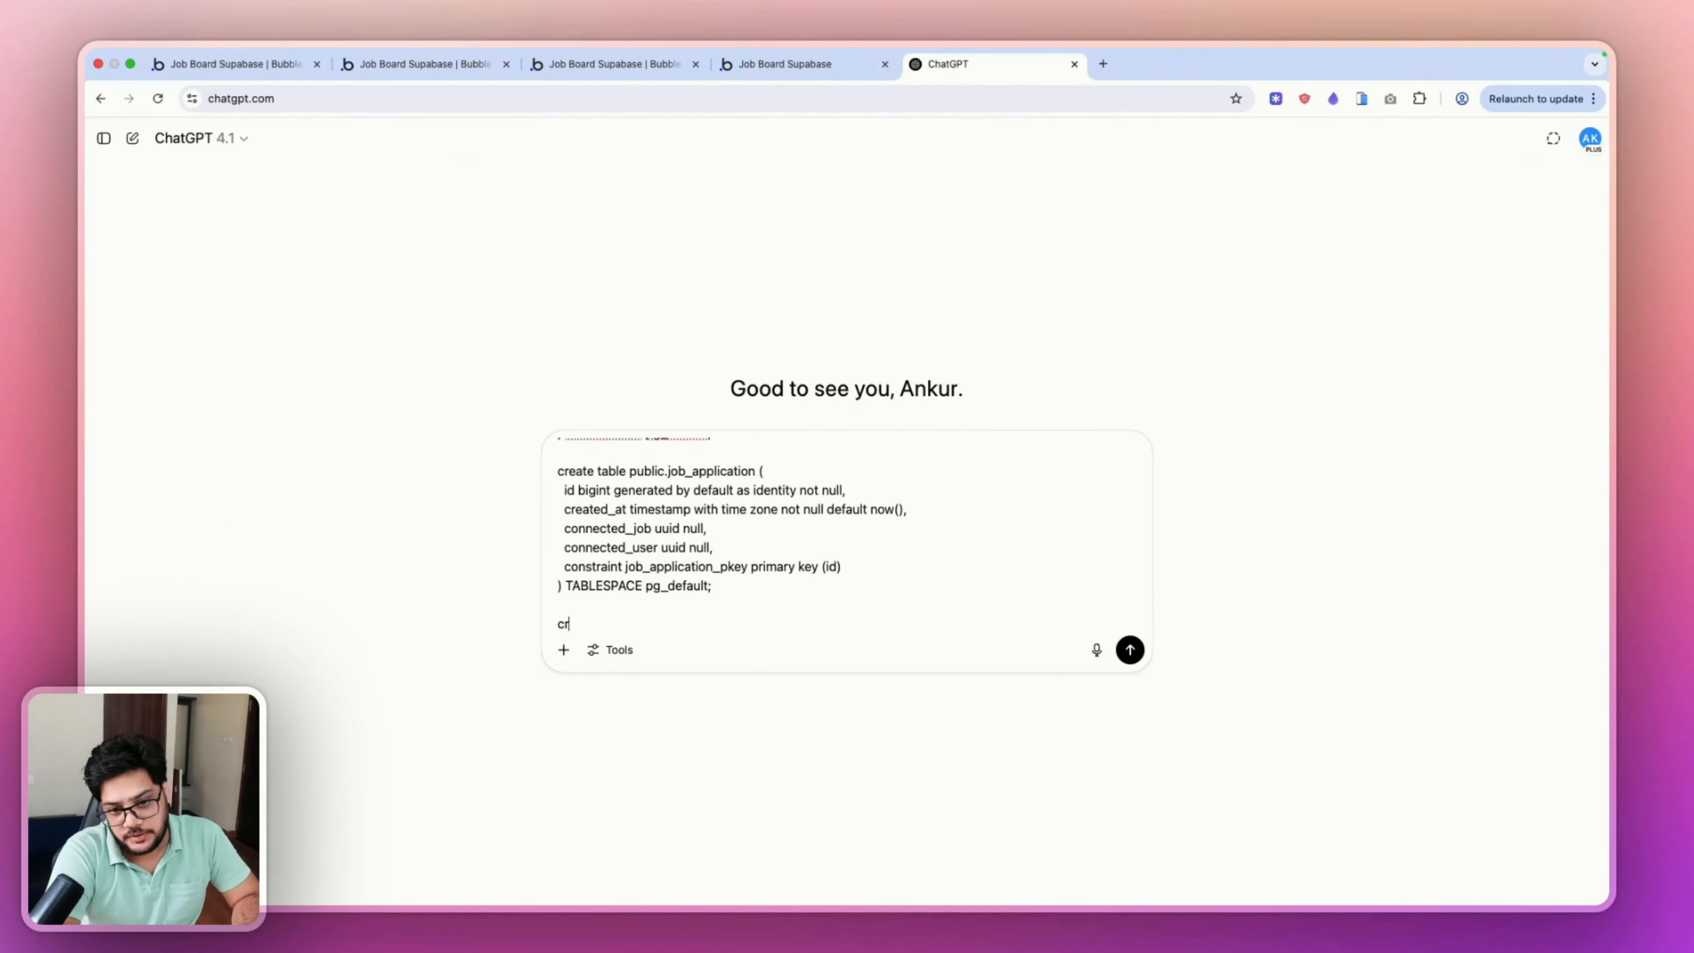
Add the request "create the database triaggers as soon as someone apply for the job" below the table definitions in the prompt.
text(create the)
key(BackSpace)
key(BackSpace)
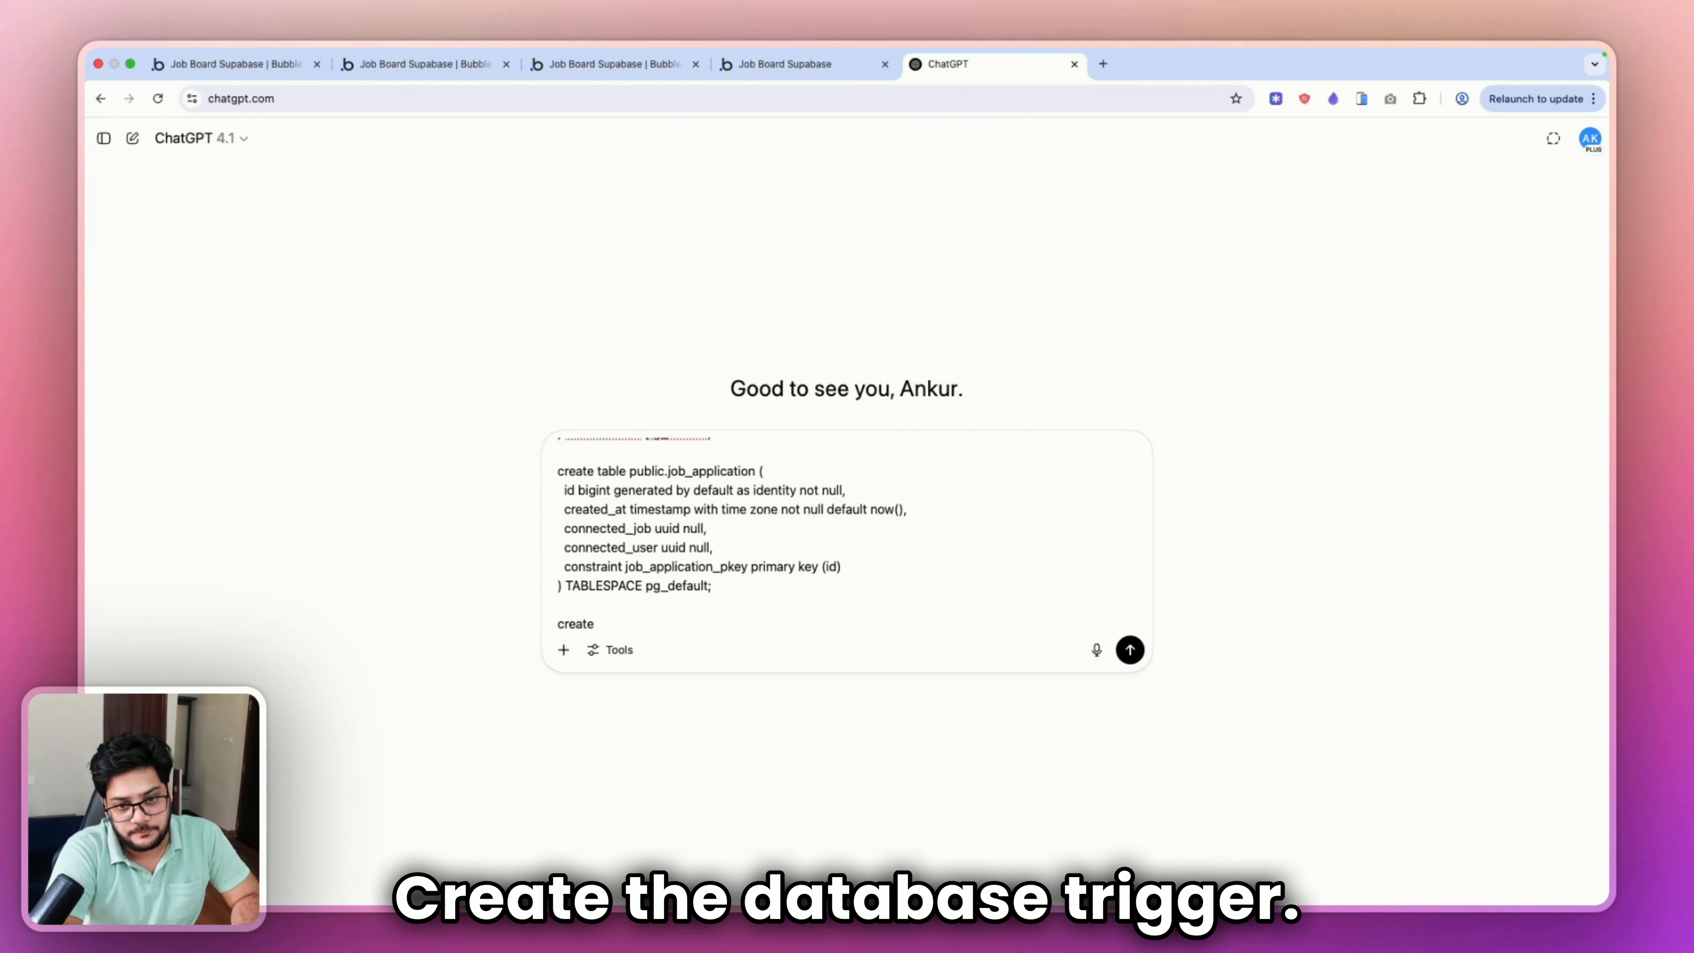
text(the database triager)
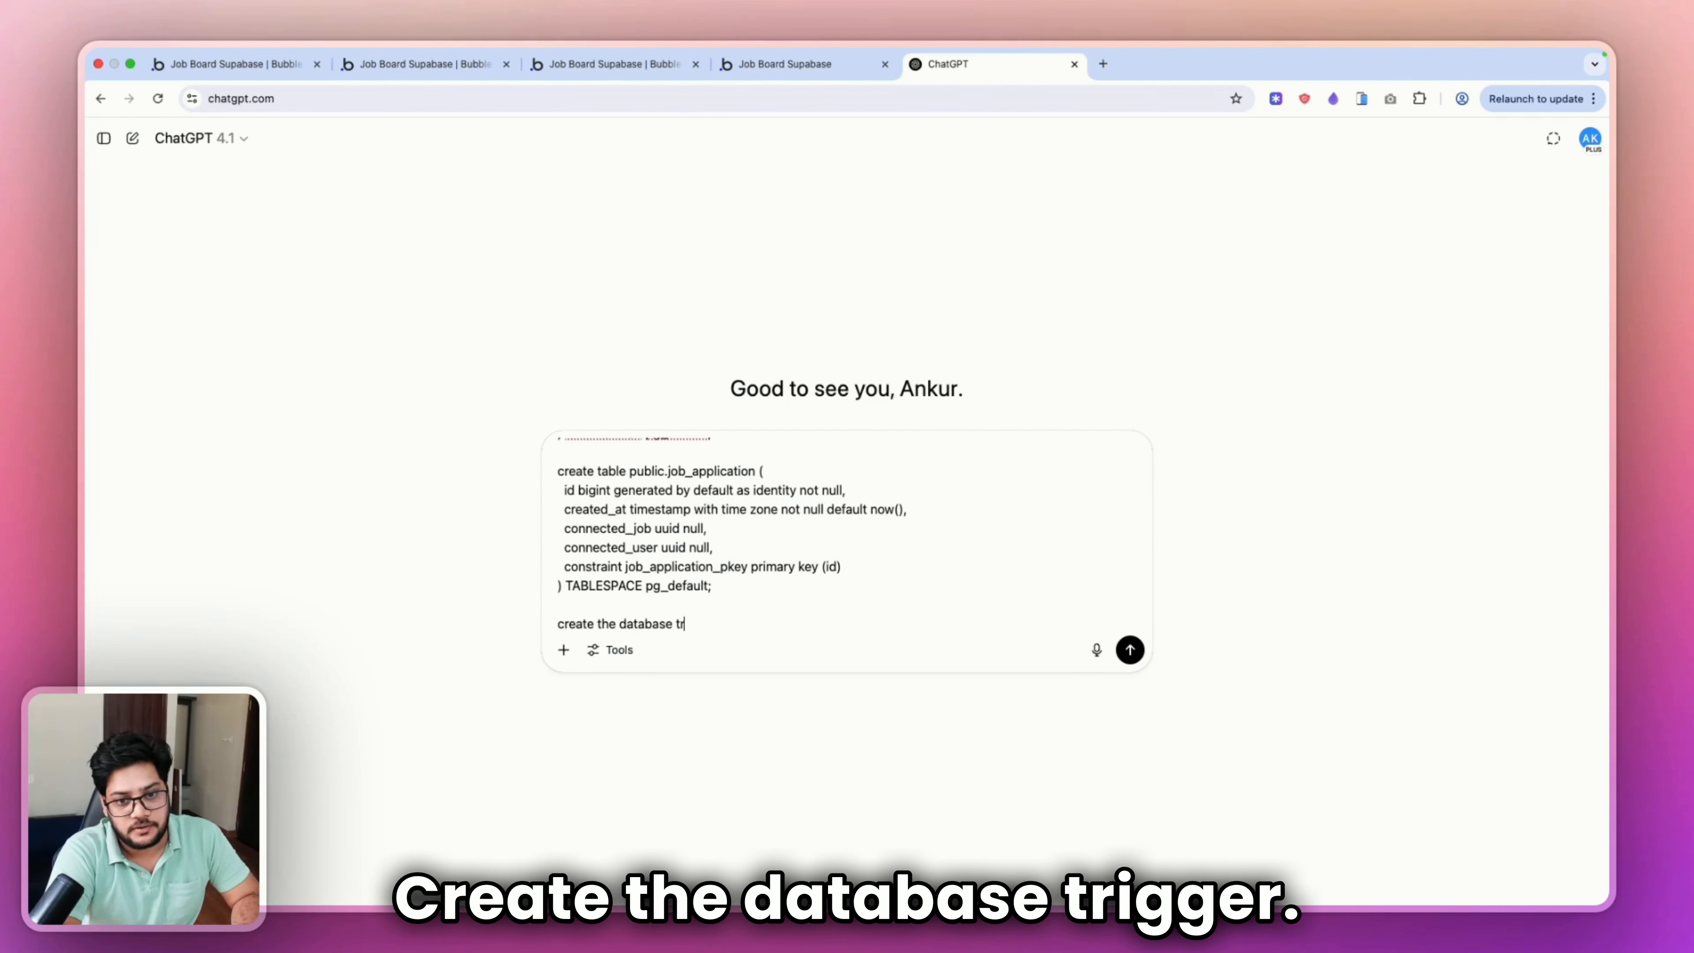
key(BackSpace)
key(BackSpace)
text(gers as o)
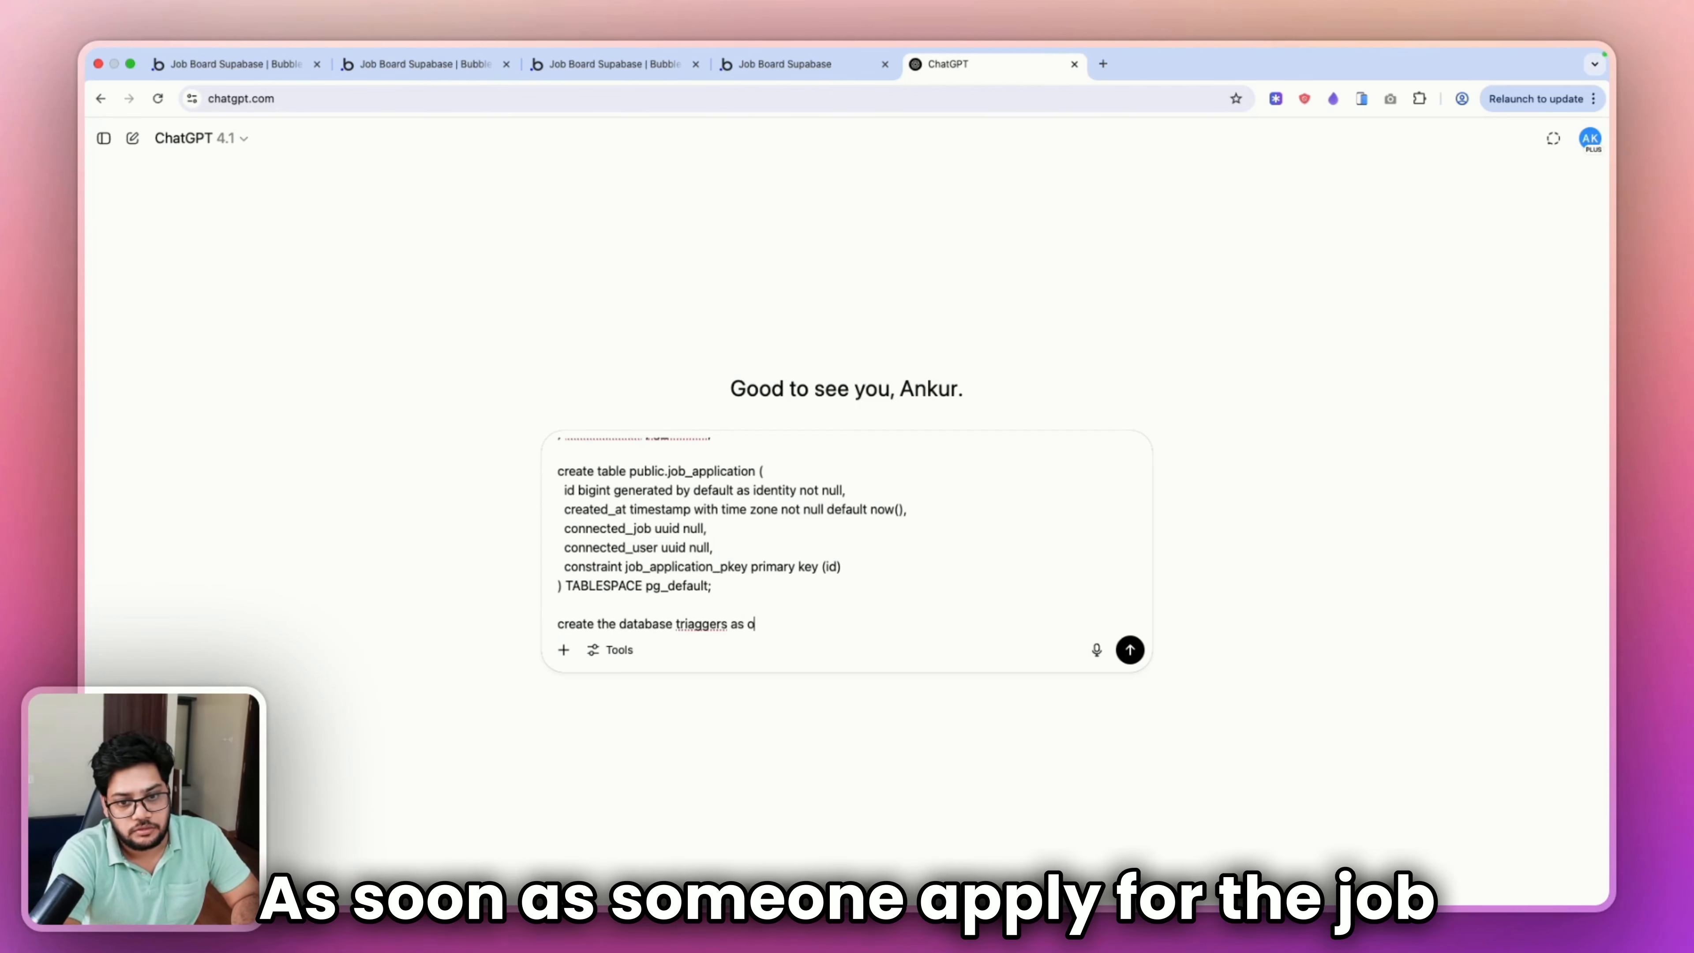
key(BackSpace)
text(sson)
key(BackSpace)
key(BackSpace)
key(BackSpace)
text(oon as)
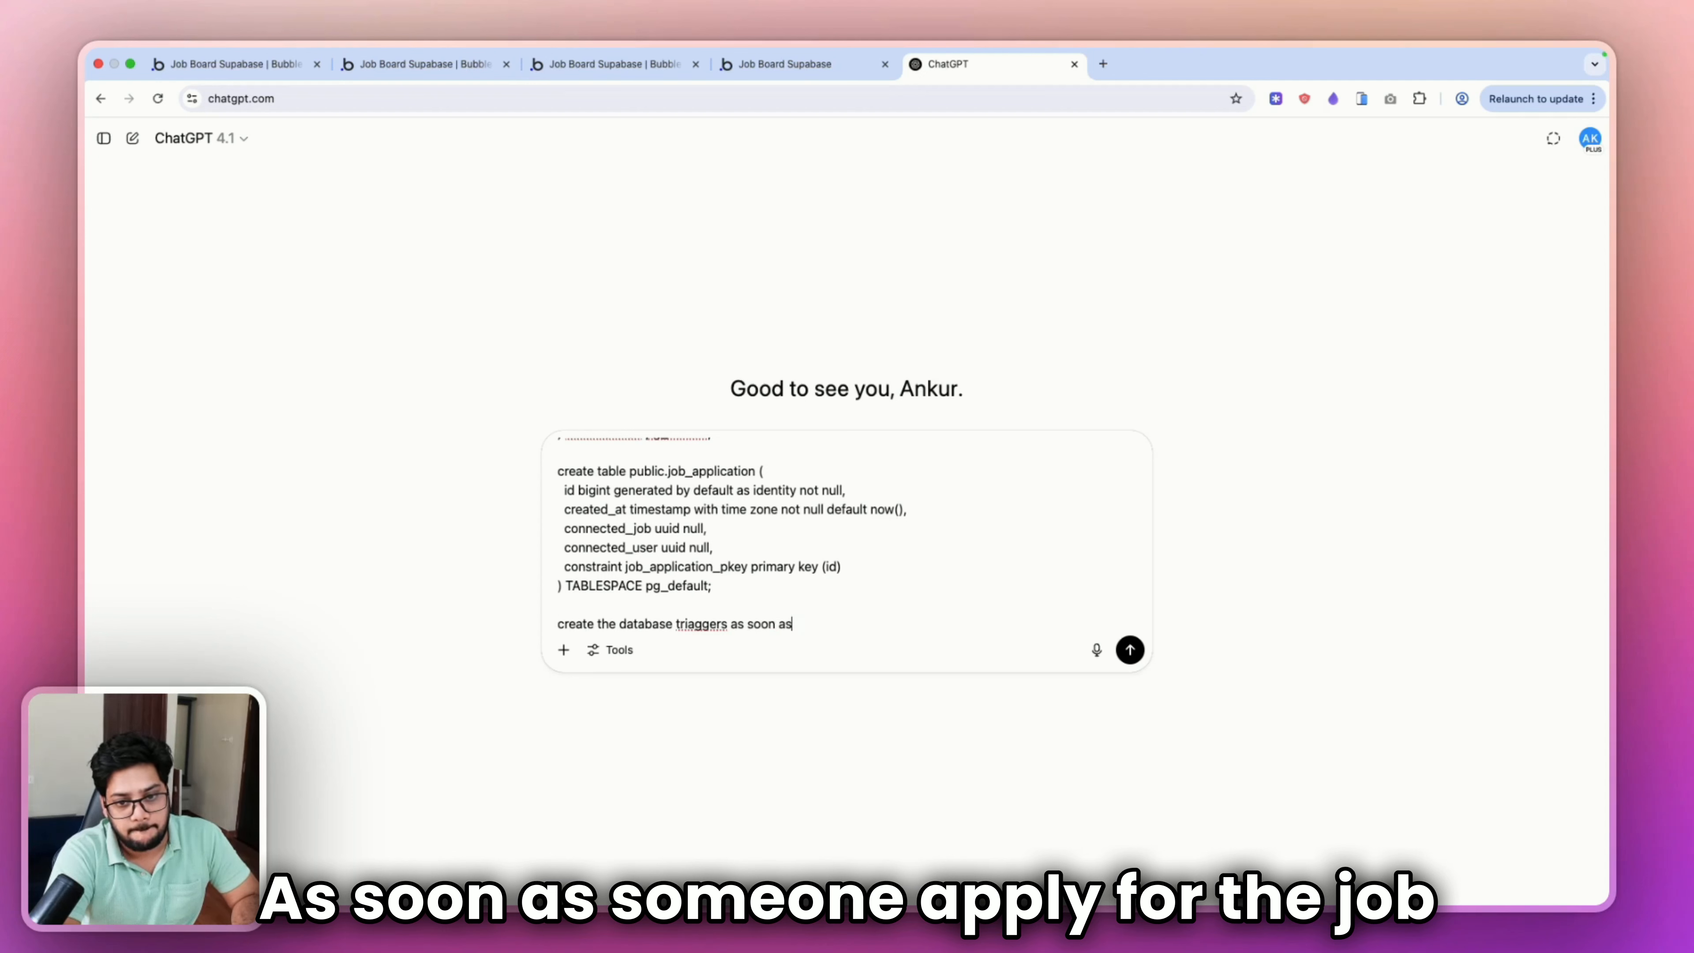
text( someone apply for th j)
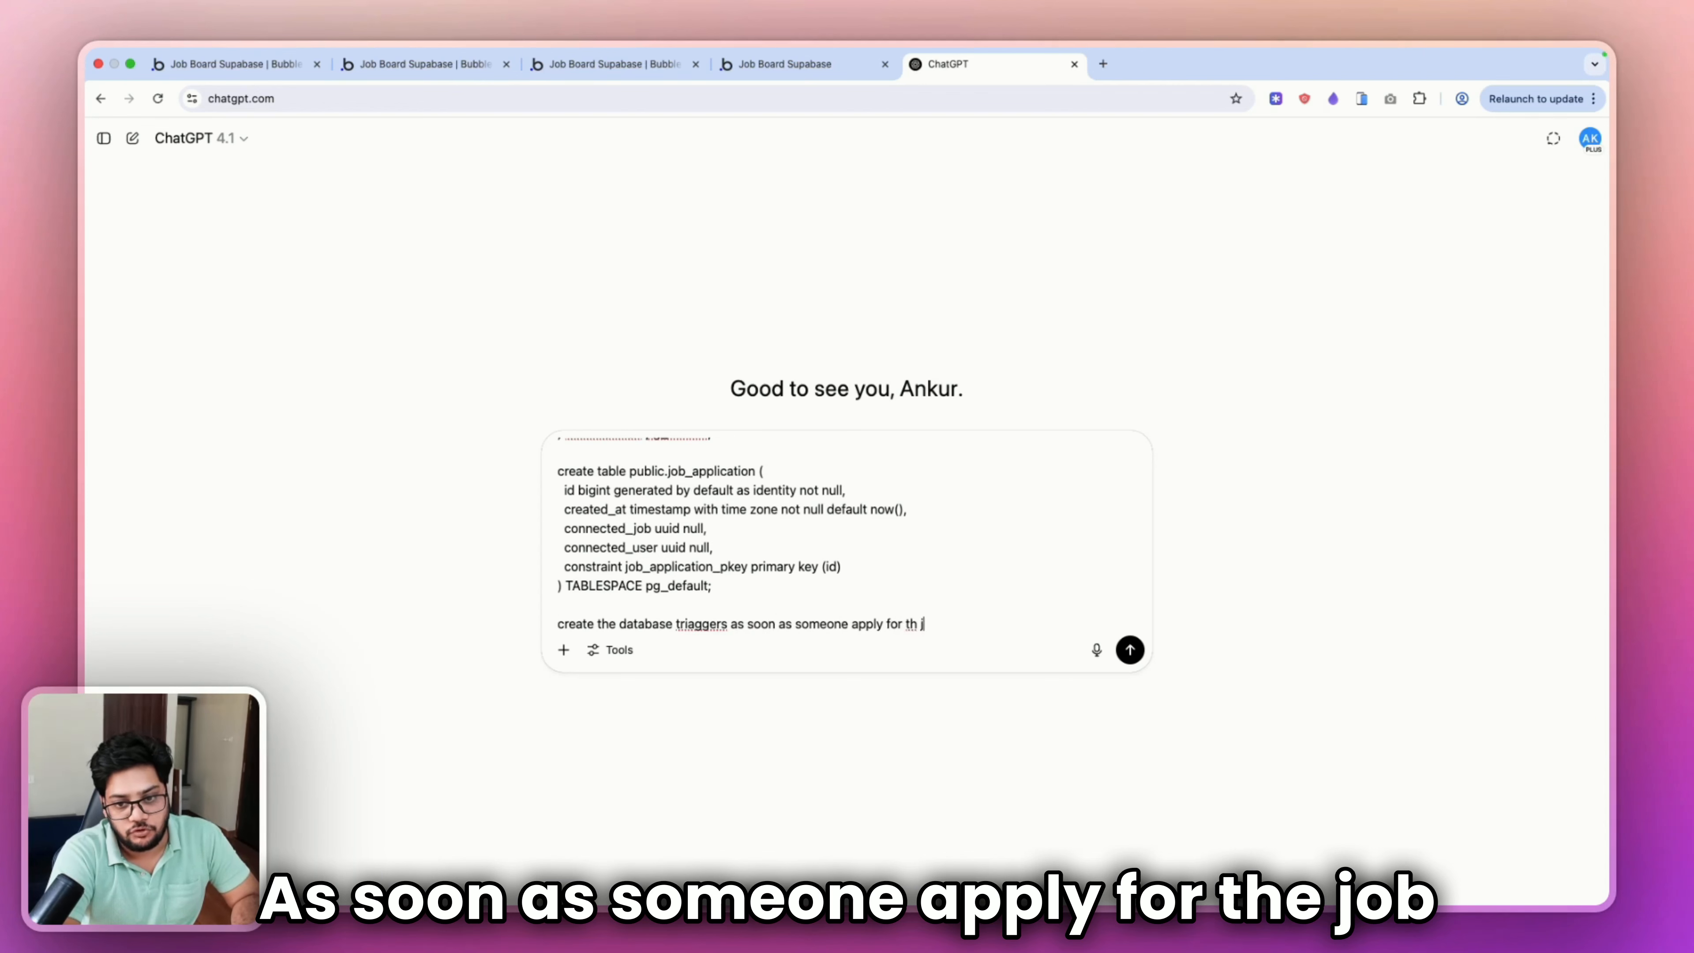
text(ob)
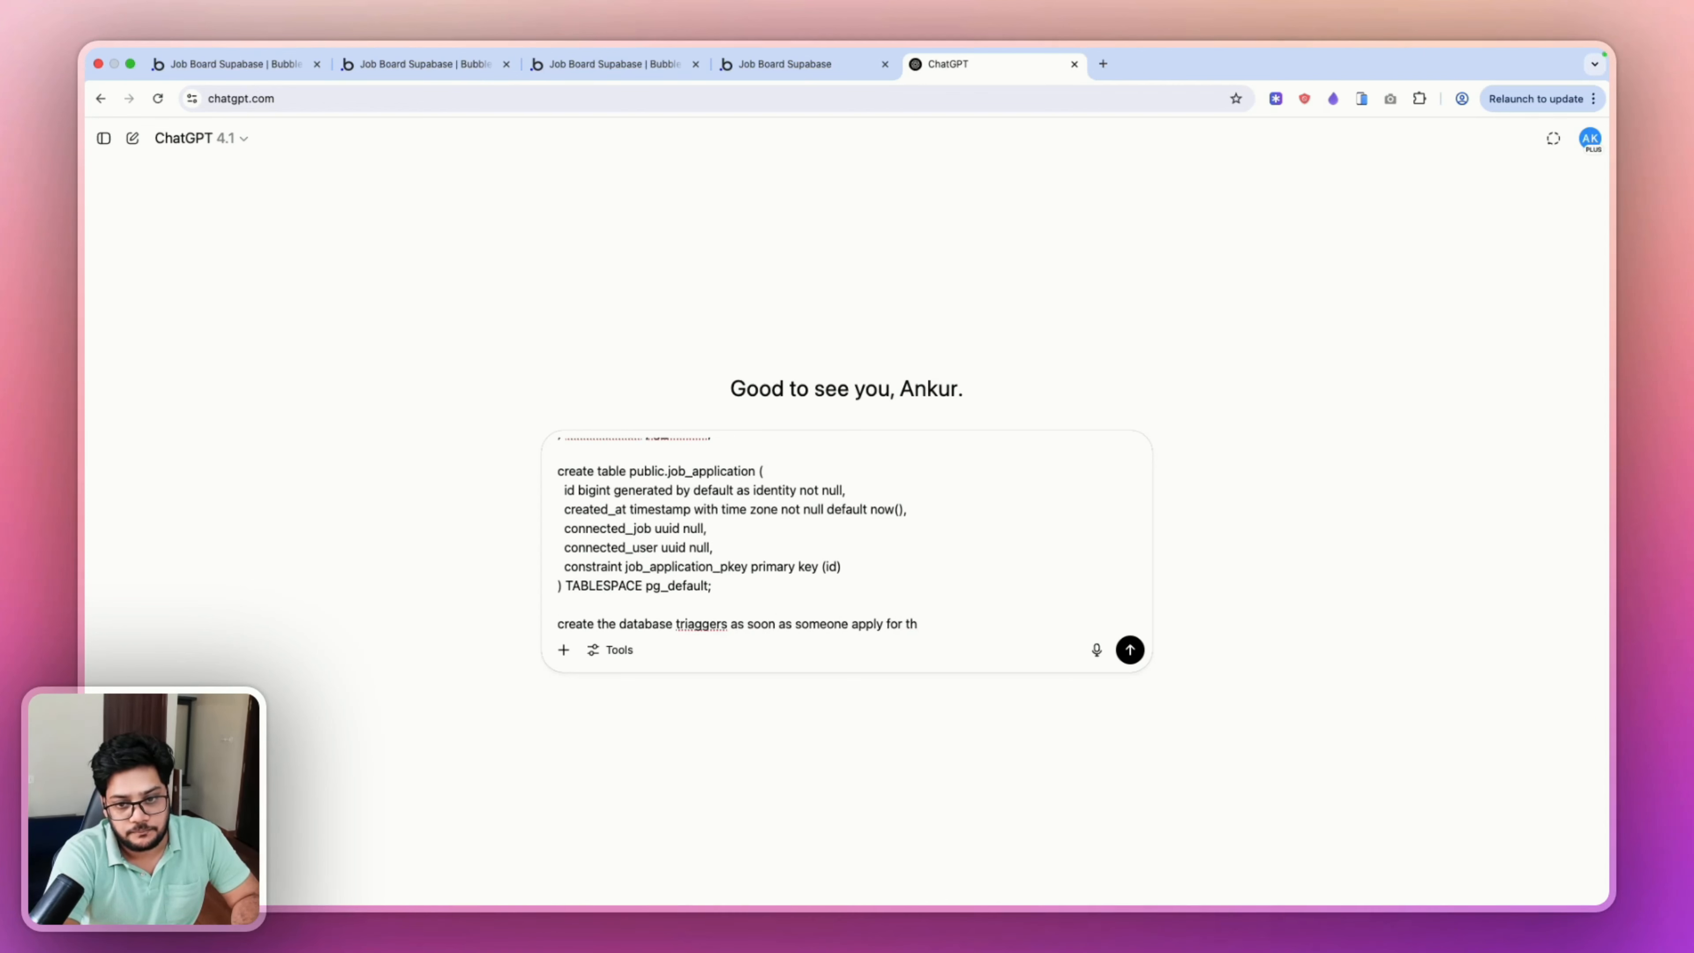
Extend the request with the parenthetical "(insert into the database triaggers)".
text( (insert into the data)
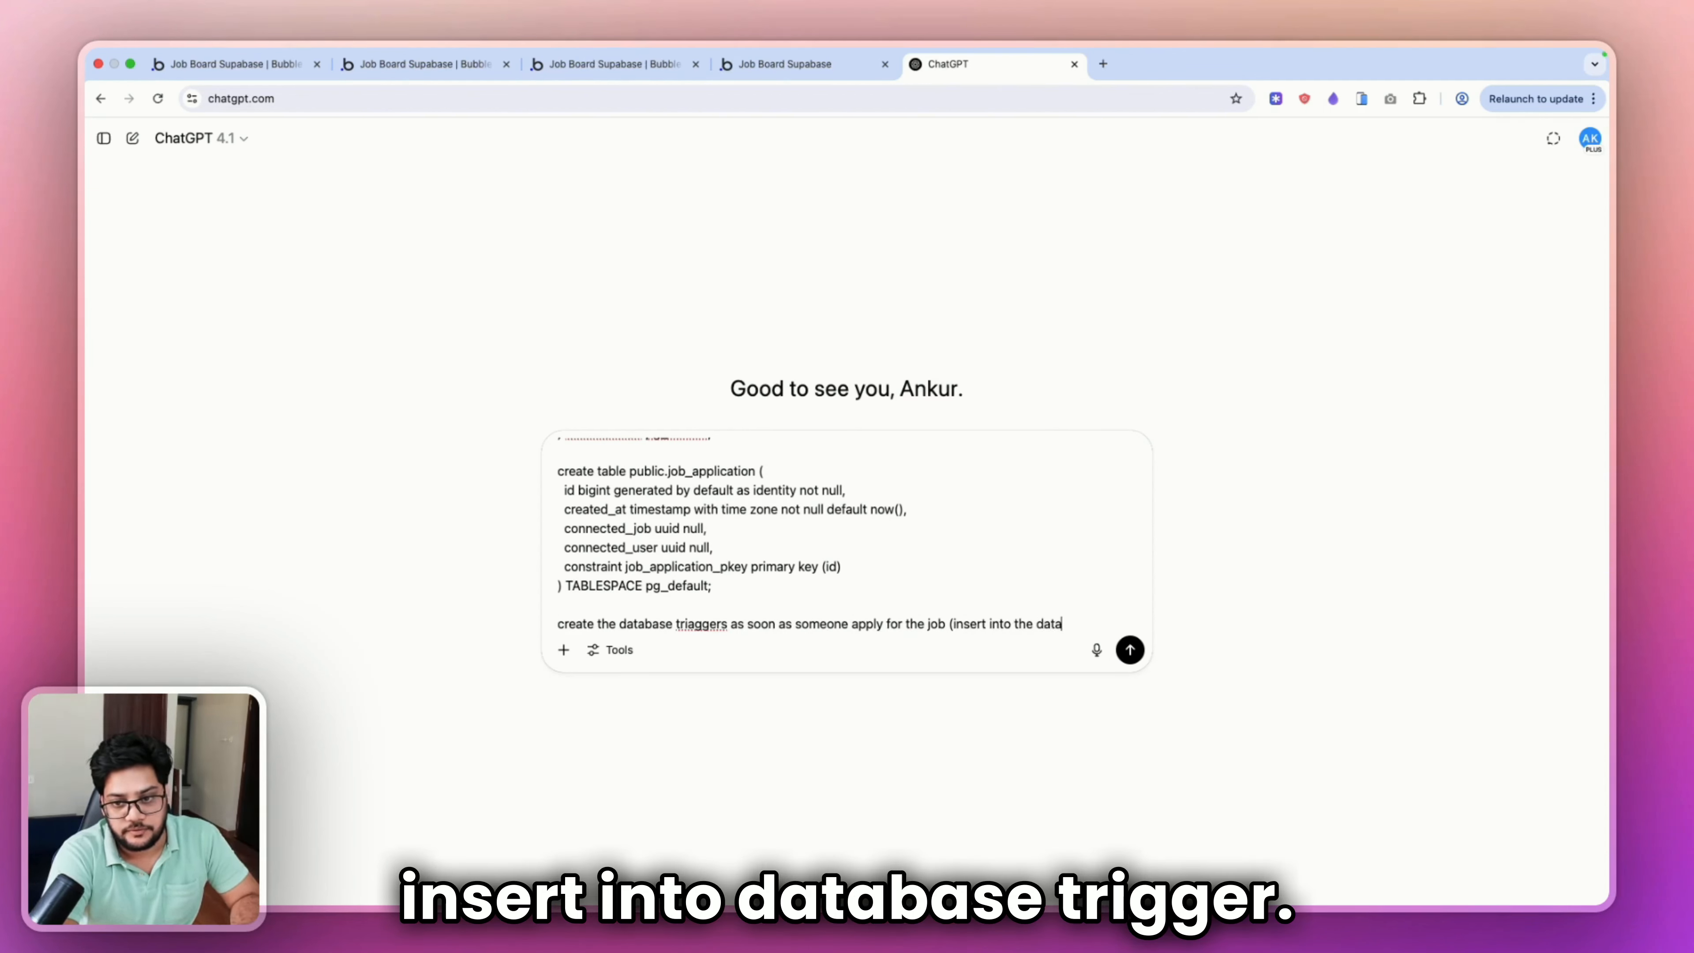
text(base triag)
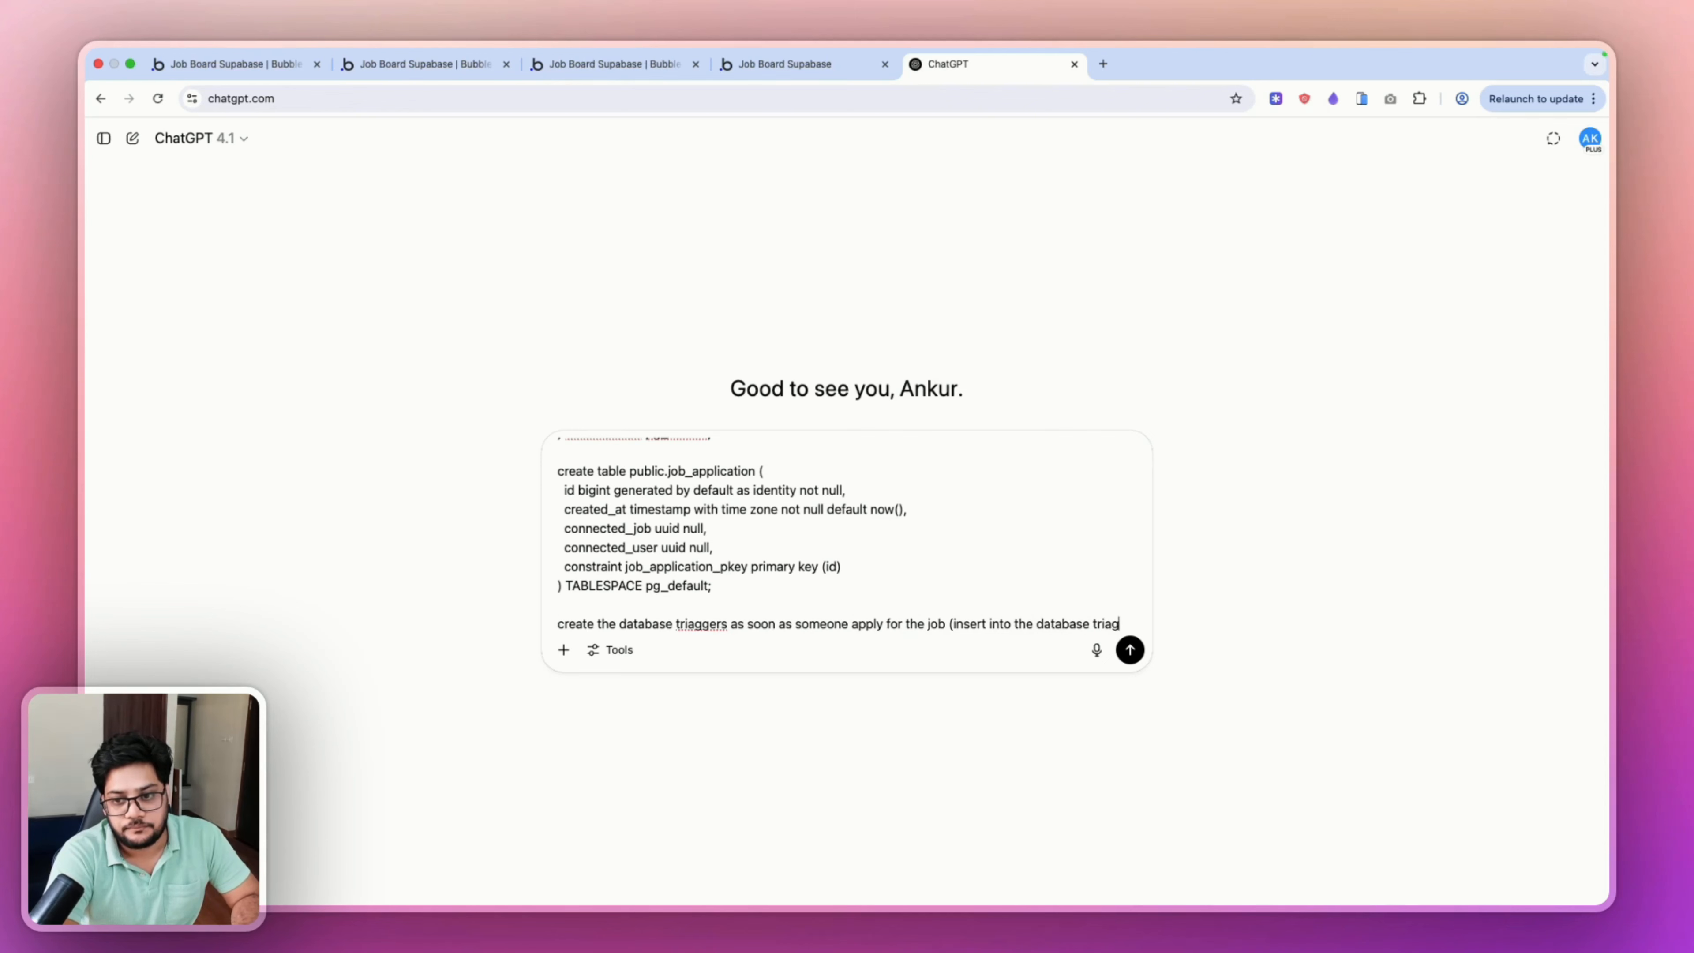
text(gers)
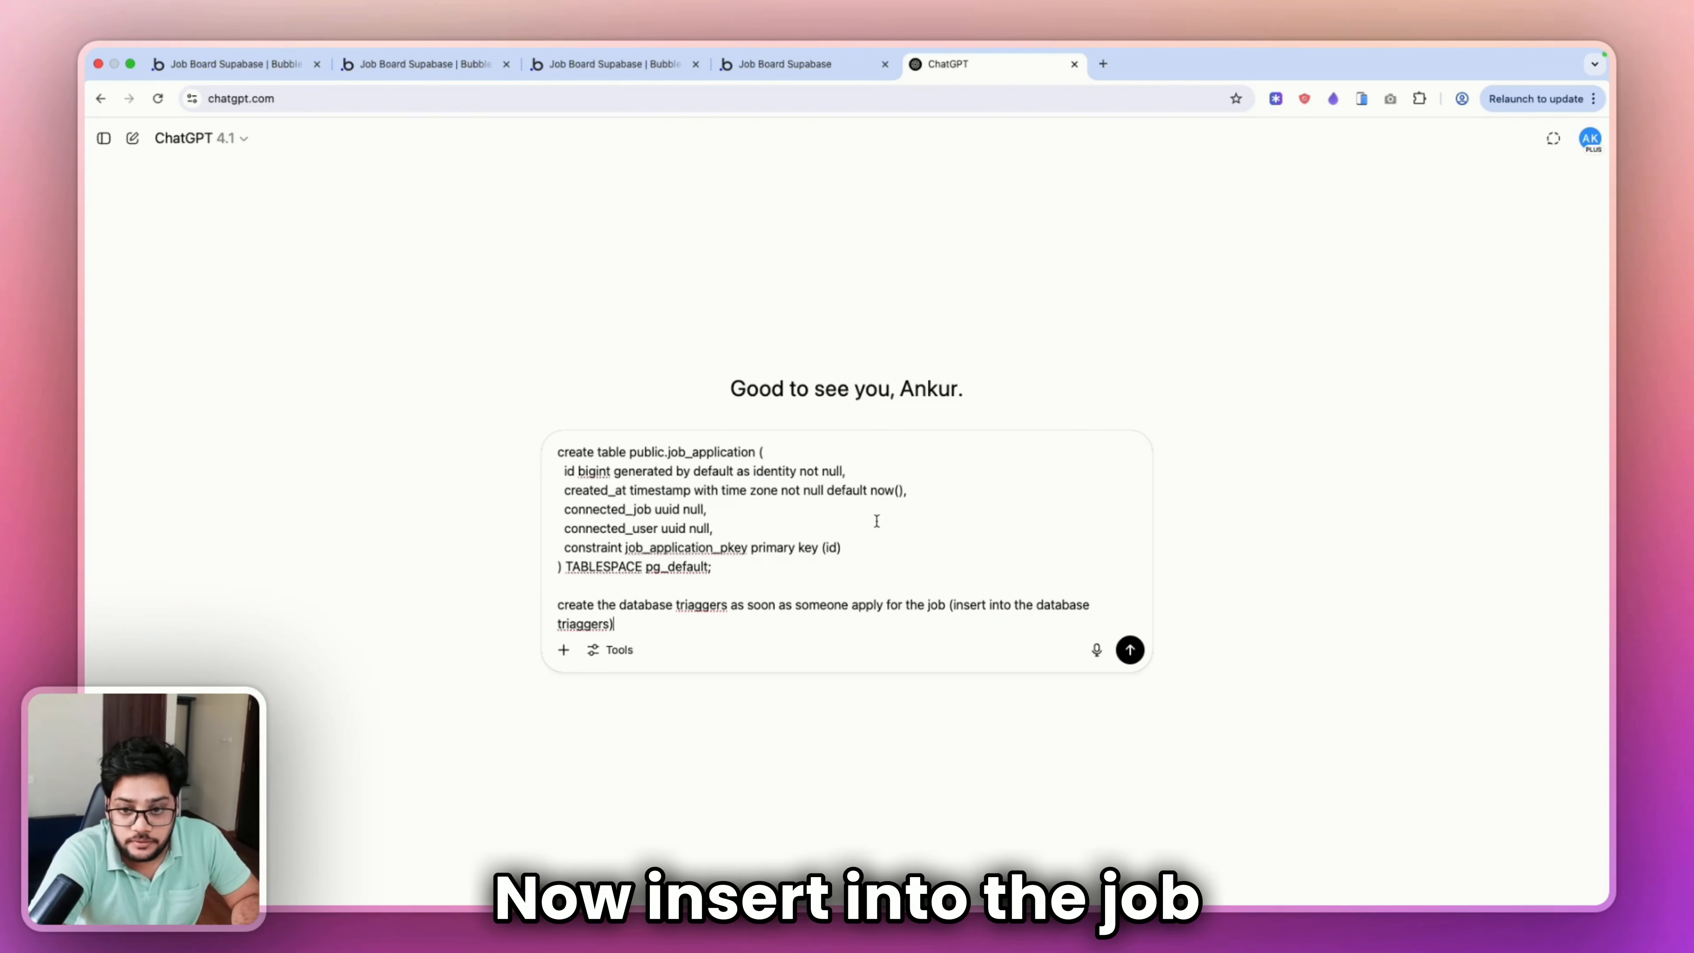
Reword the parenthetical to "(insert into the job_application application )", copying the table name from its SQL definition.
double_click(711, 453)
key(super+c)
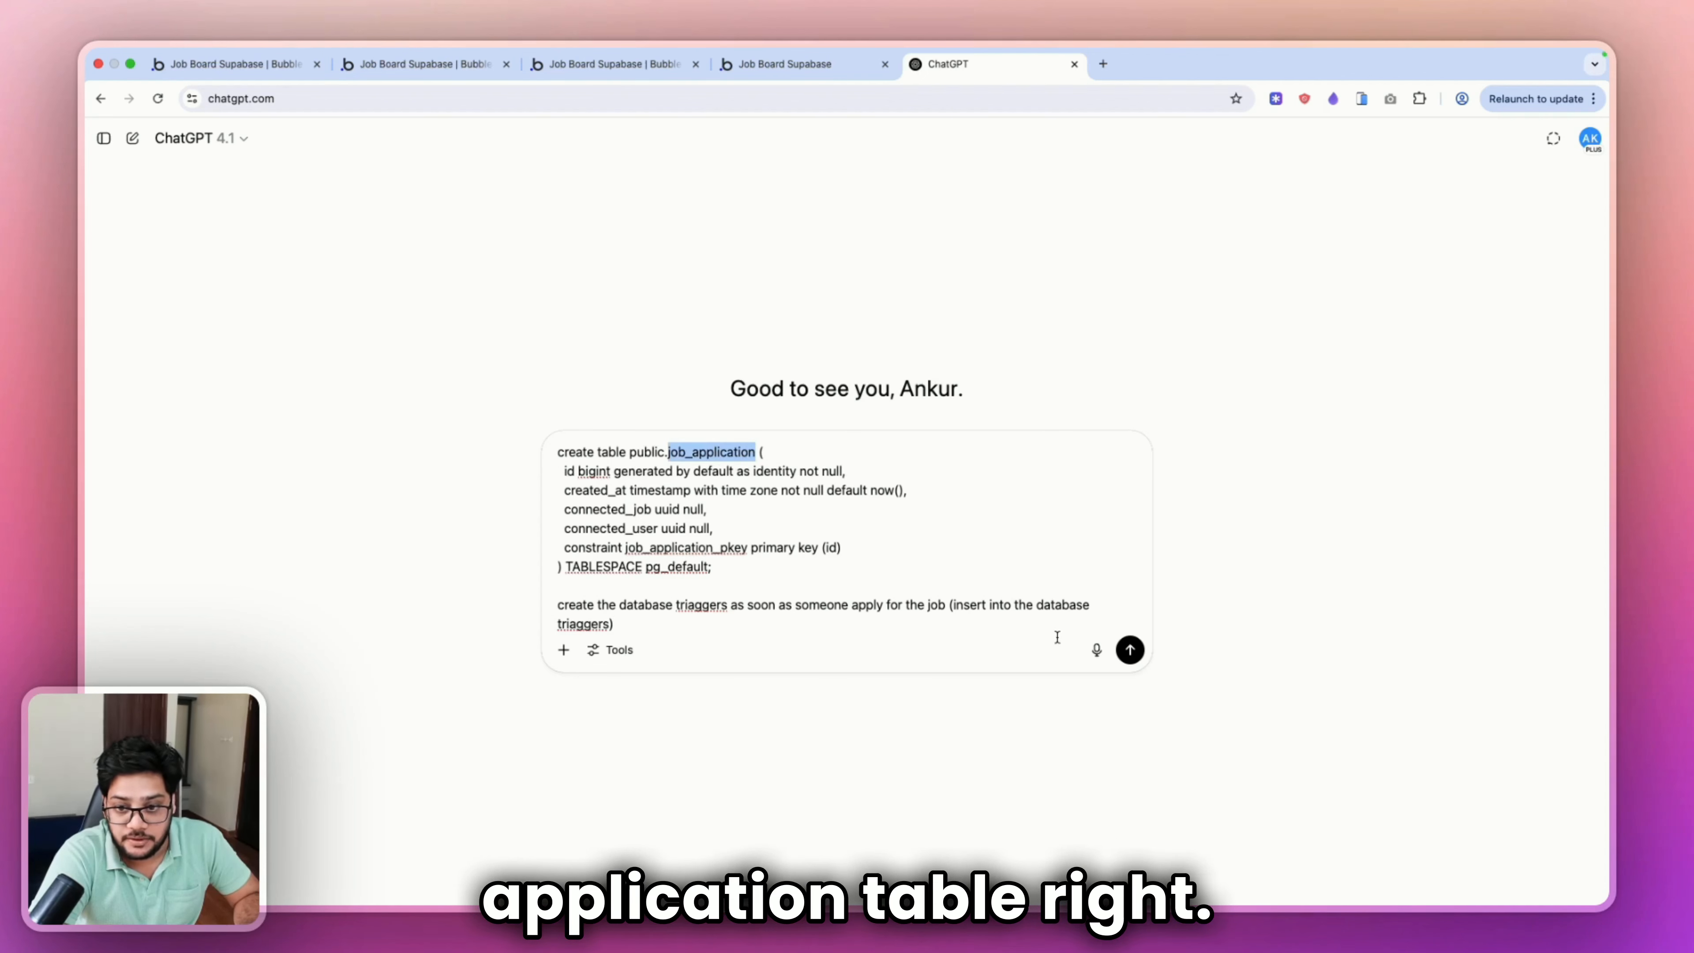
double_click(1052, 605)
key(super+v)
text(application)
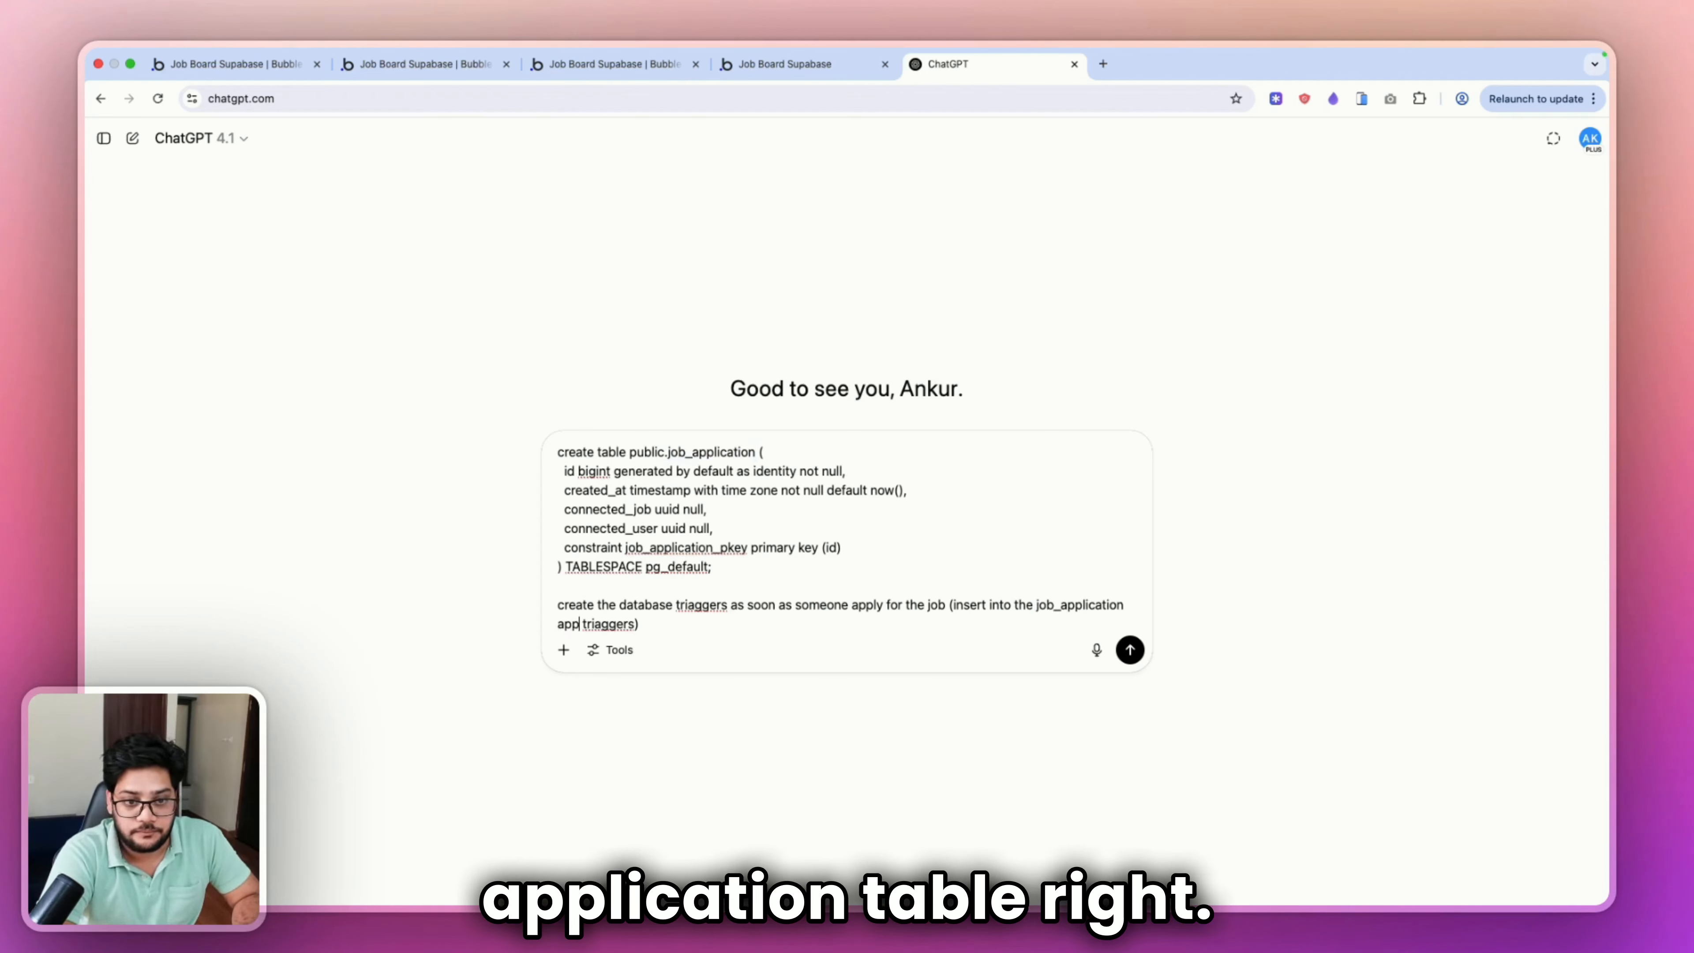
double_click(641, 622)
key(BackSpace)
Finish the request with "increase the total_applications count", copying the column name from the job definition, and submit the prompt.
text(increase th)
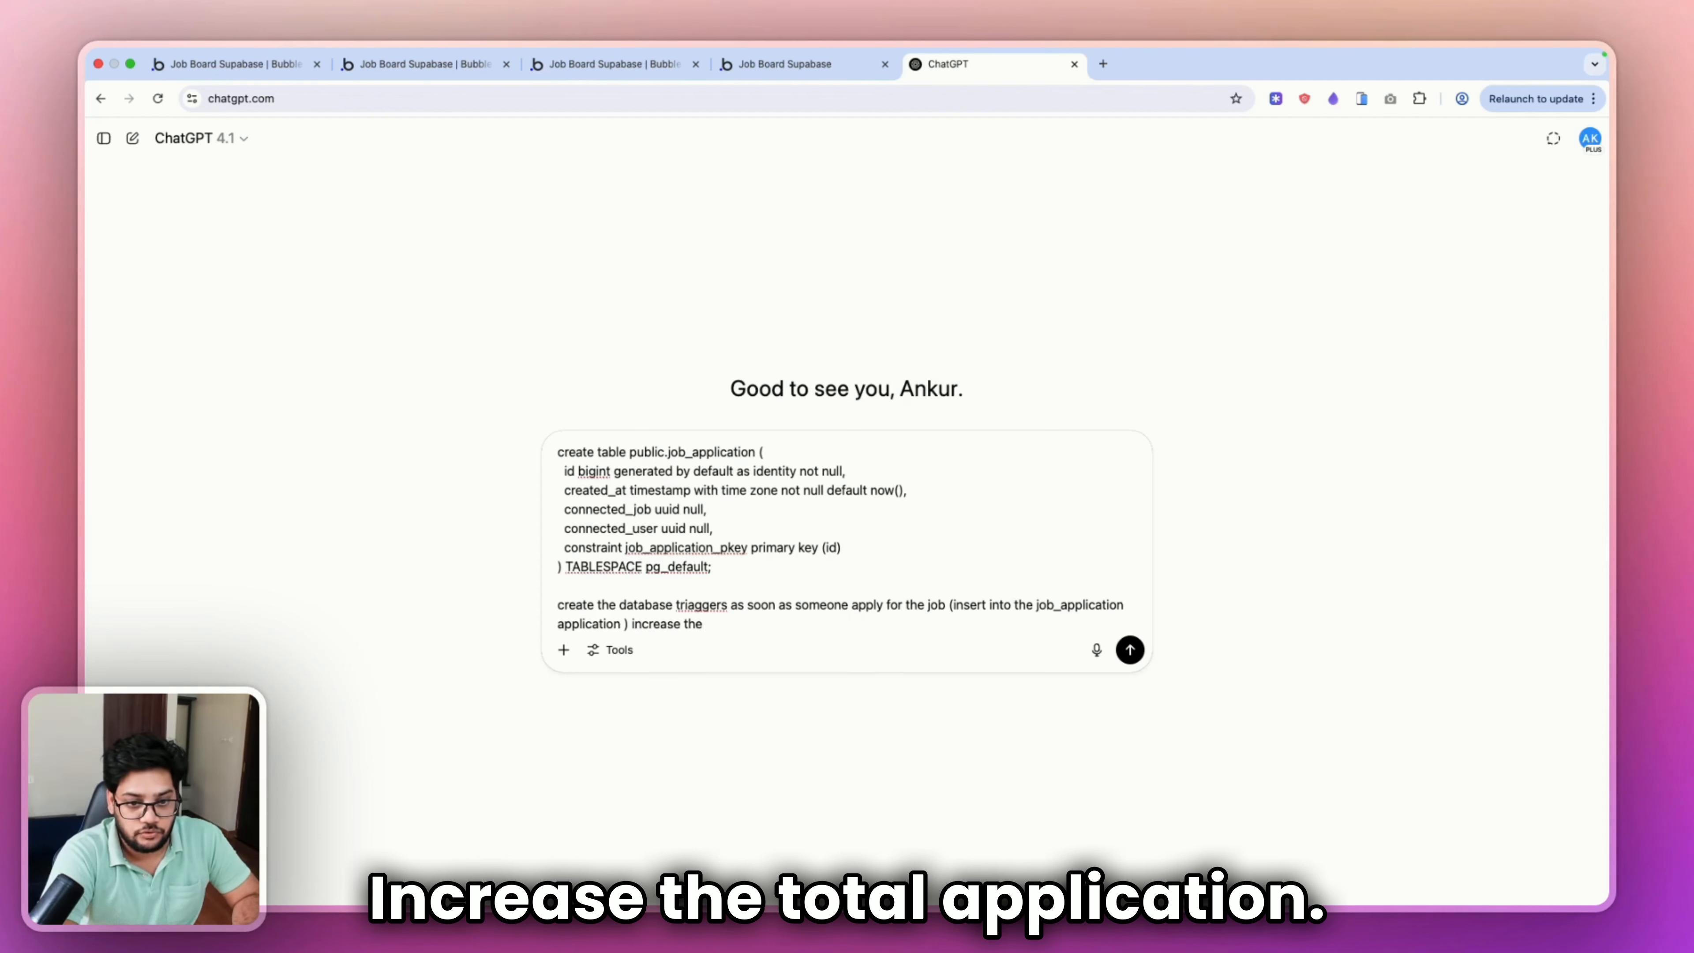
scroll(664, 556, up, 10)
scroll(616, 610, down, 3)
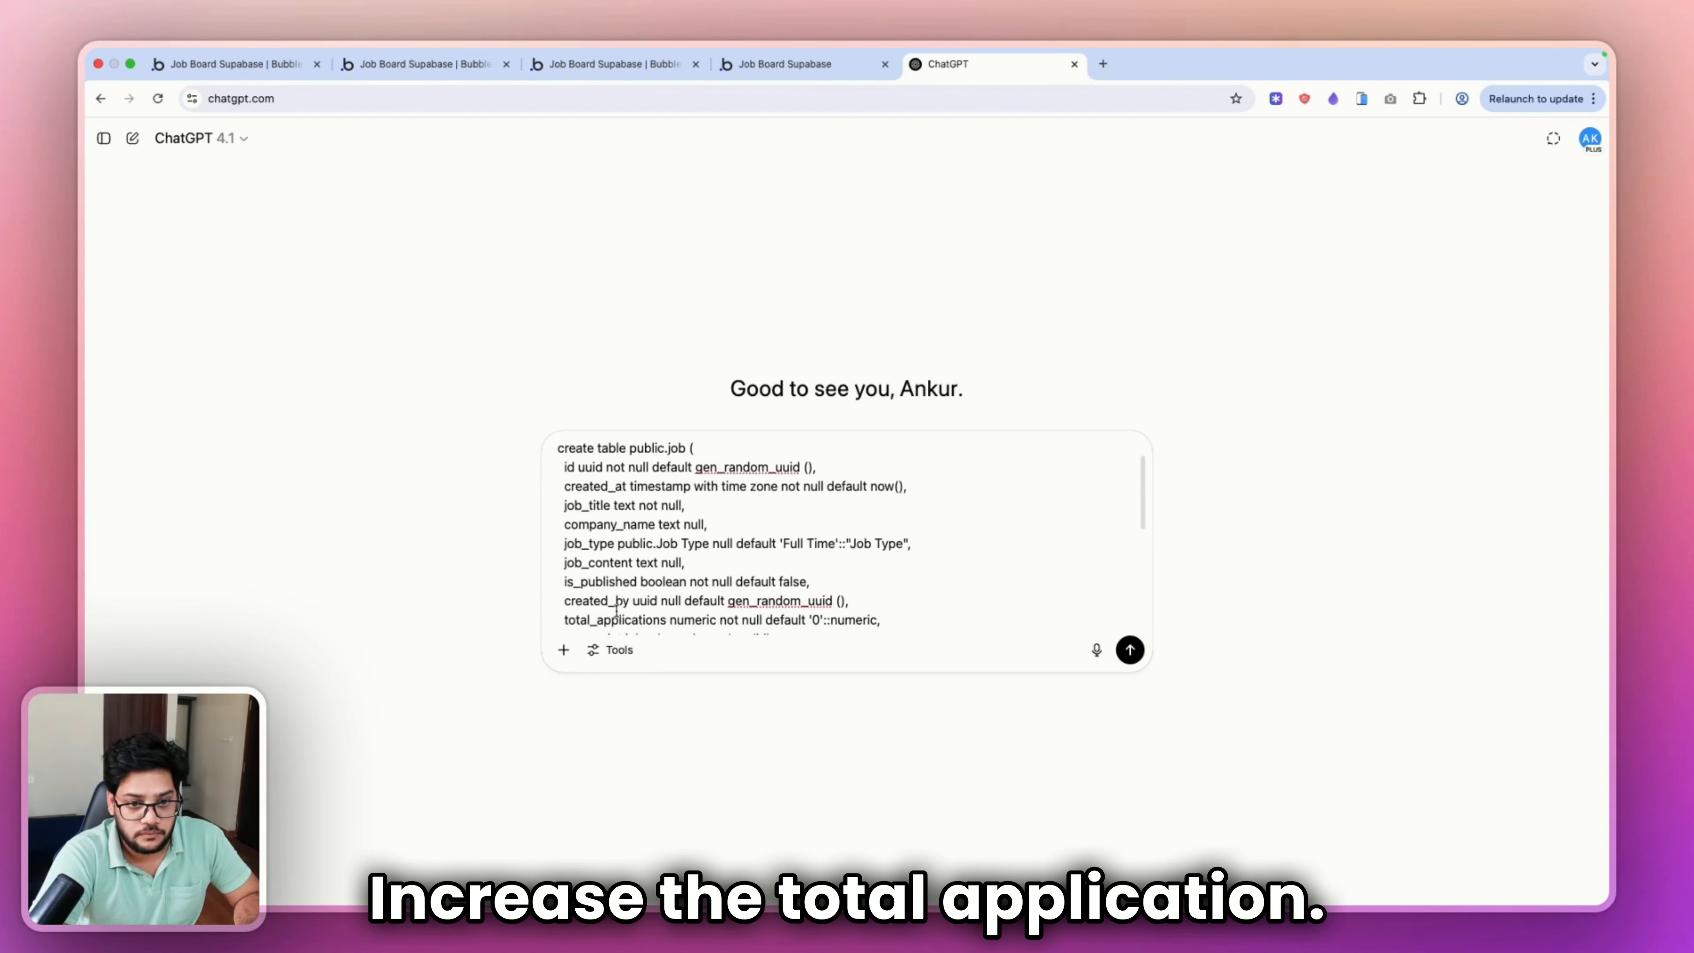
double_click(611, 595)
key(cmd+c)
scroll(611, 596, down, 6)
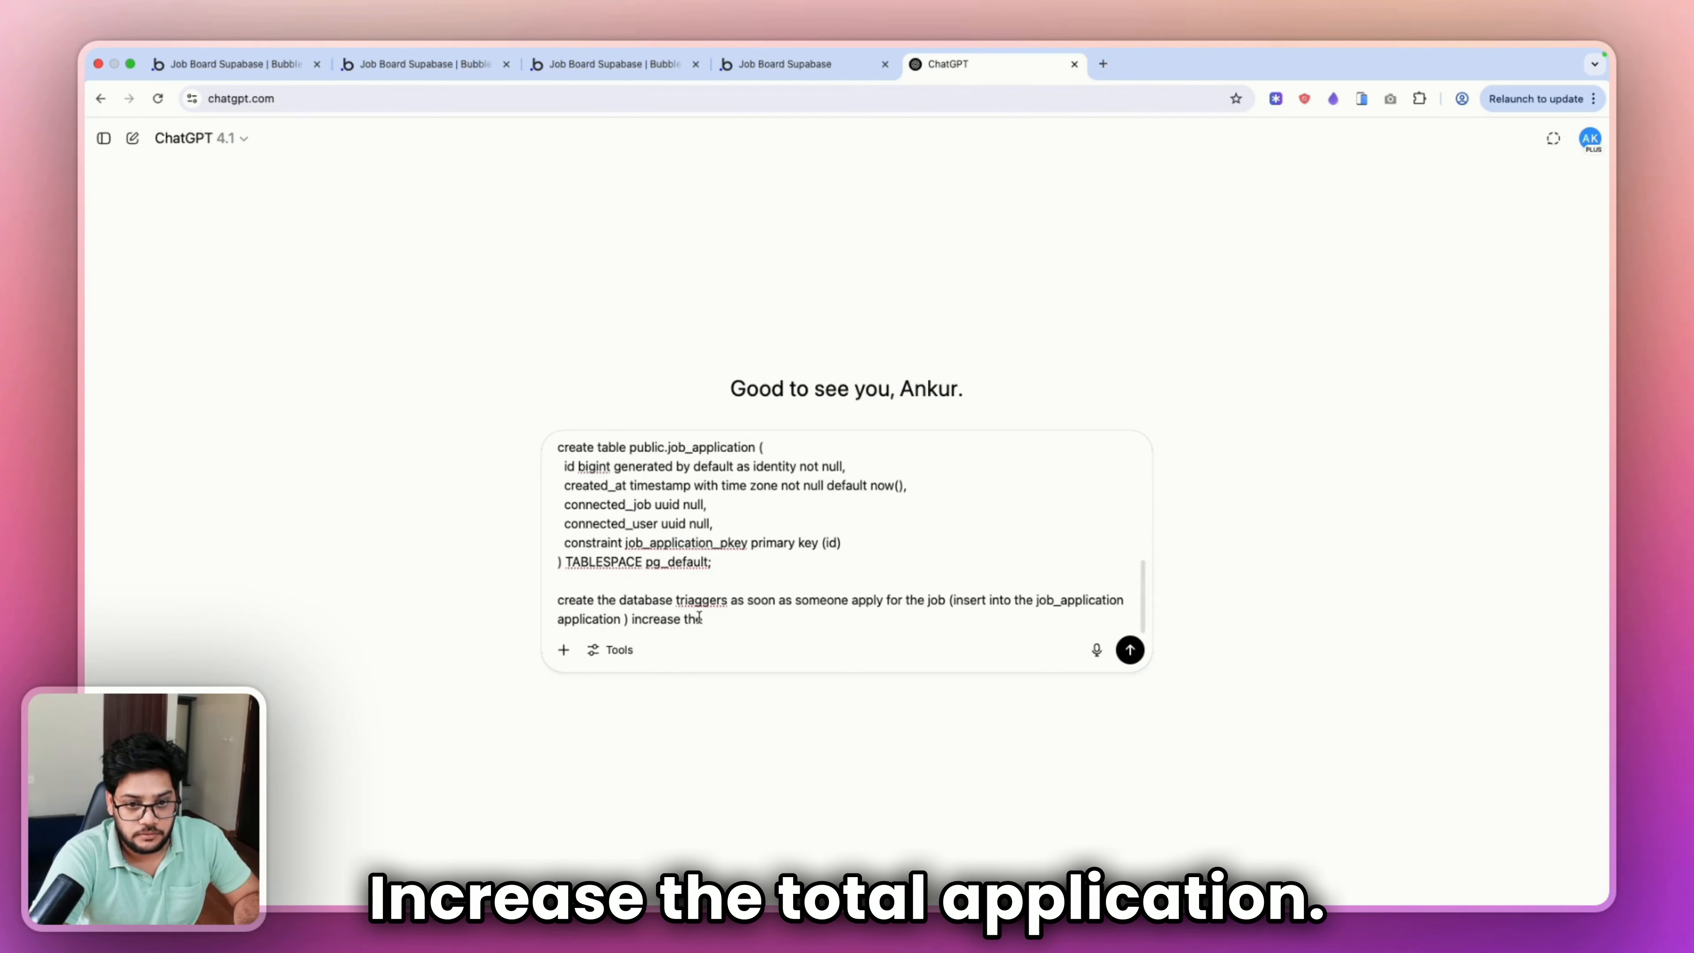
click(702, 618)
key(cmd+v)
text(count)
key(Return)
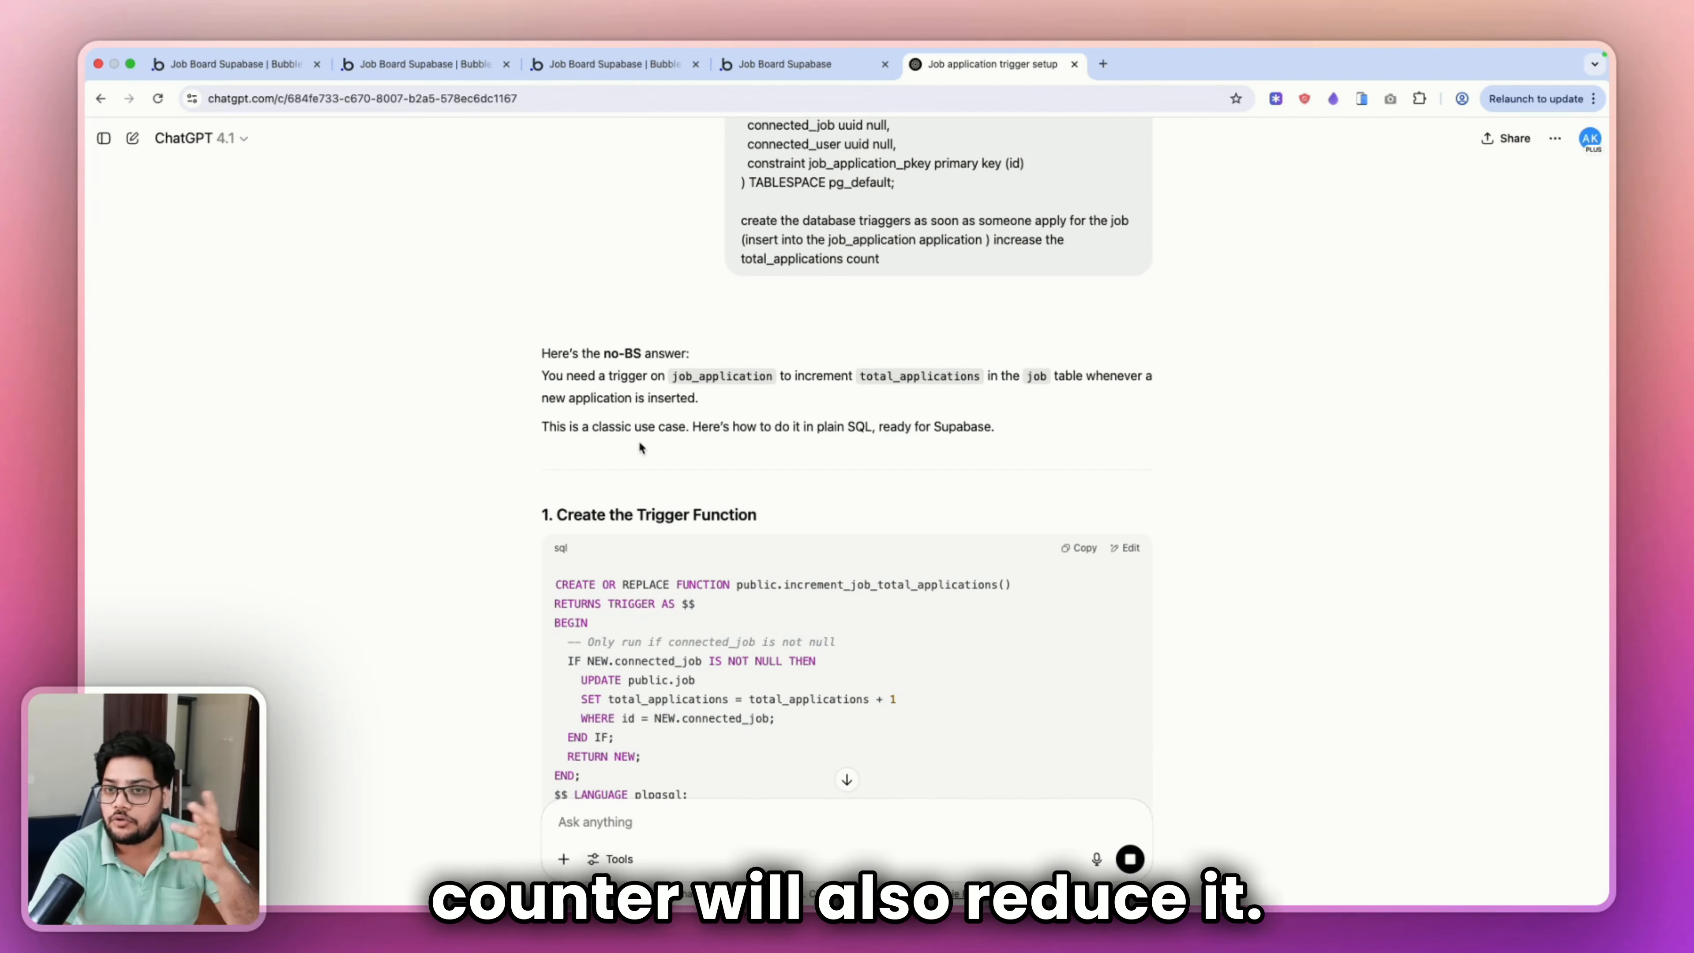
Read the trigger function SQL in the response, focusing on the connected_job condition and the total_applications update.
scroll(640, 443, down, 3)
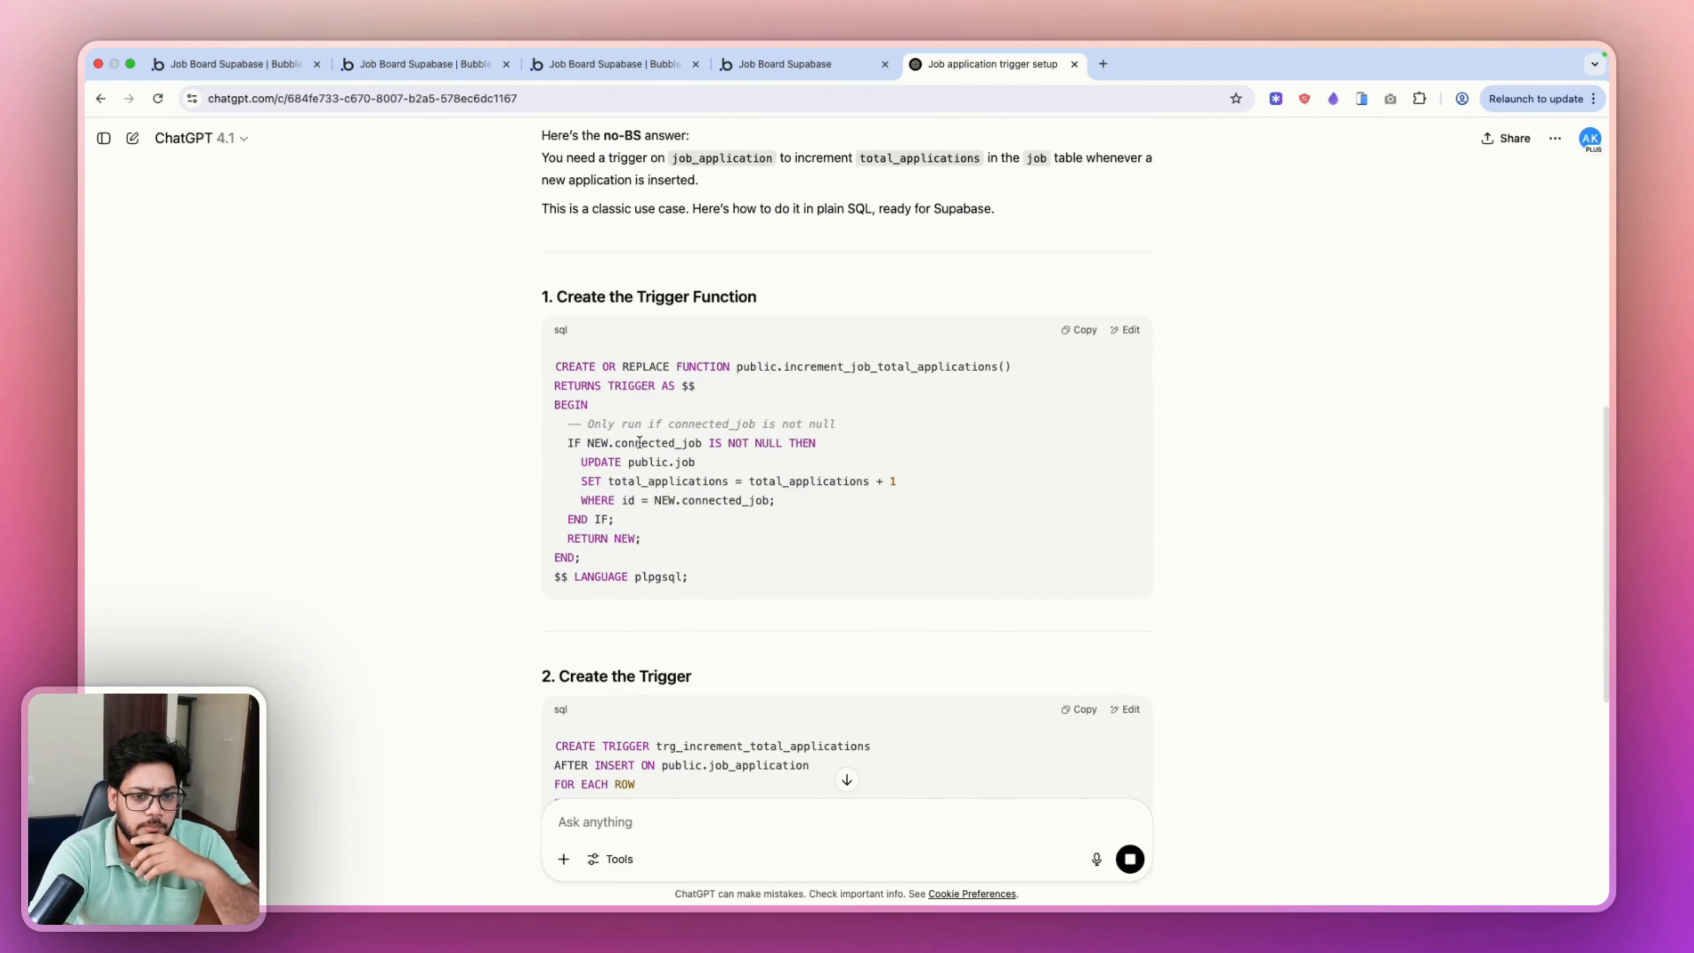
scroll(640, 442, down, 1)
scroll(639, 447, down, 1)
scroll(640, 447, up, 1)
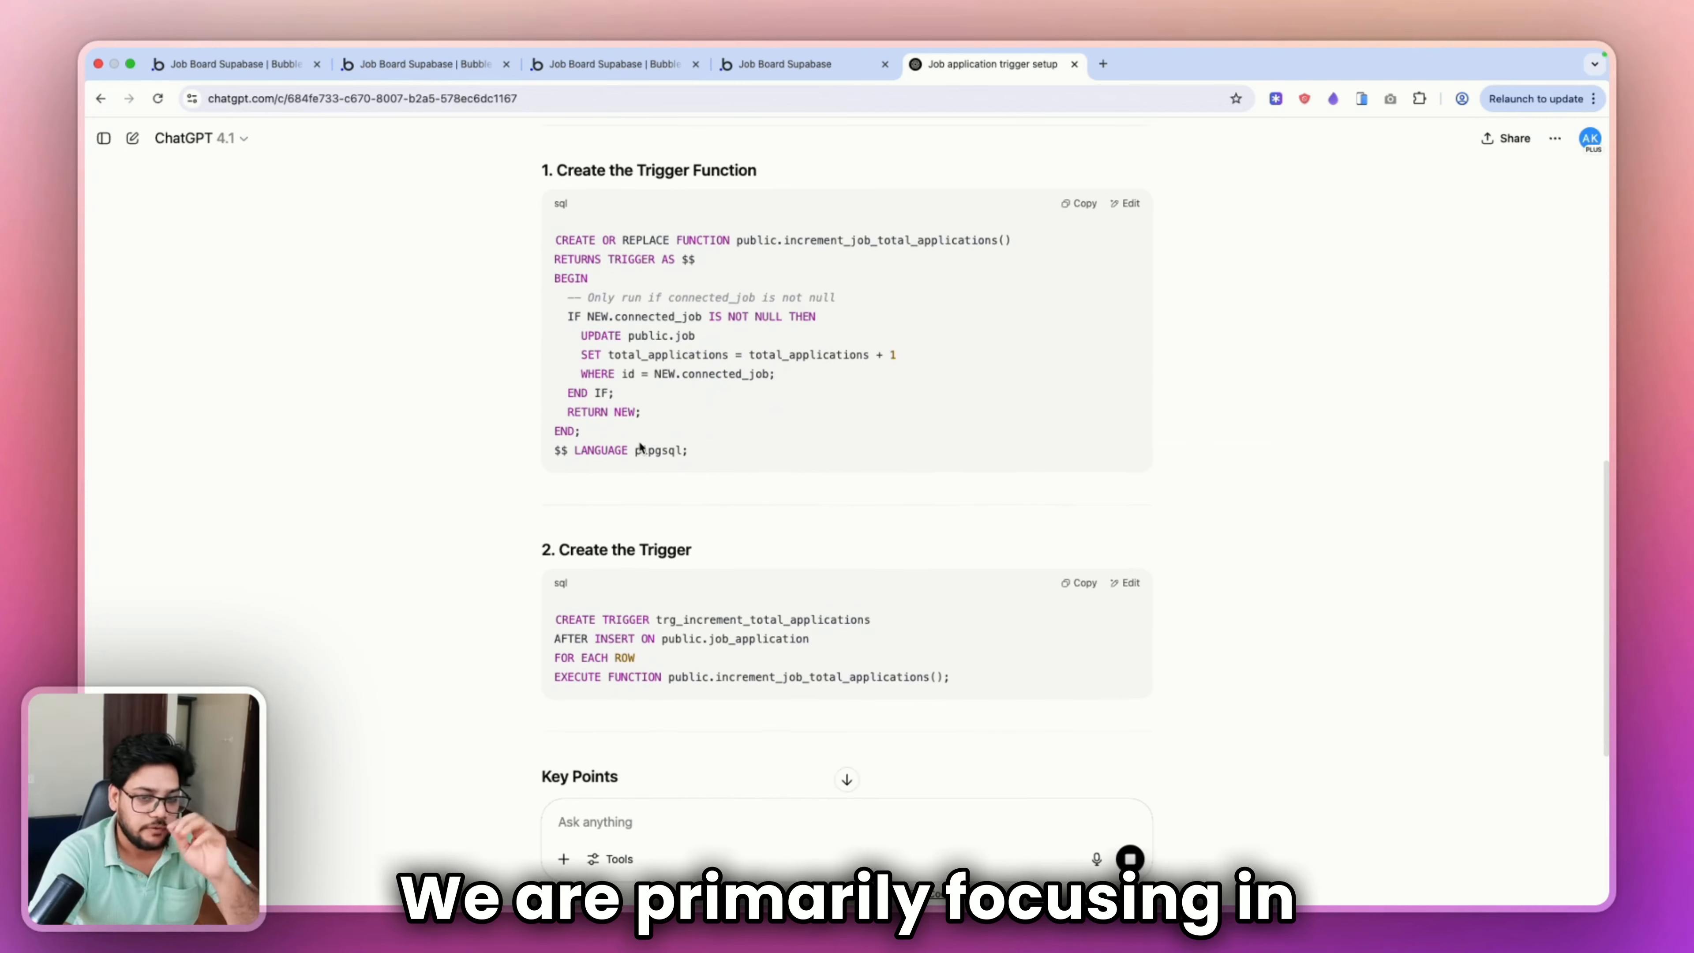
scroll(637, 440, up, 1)
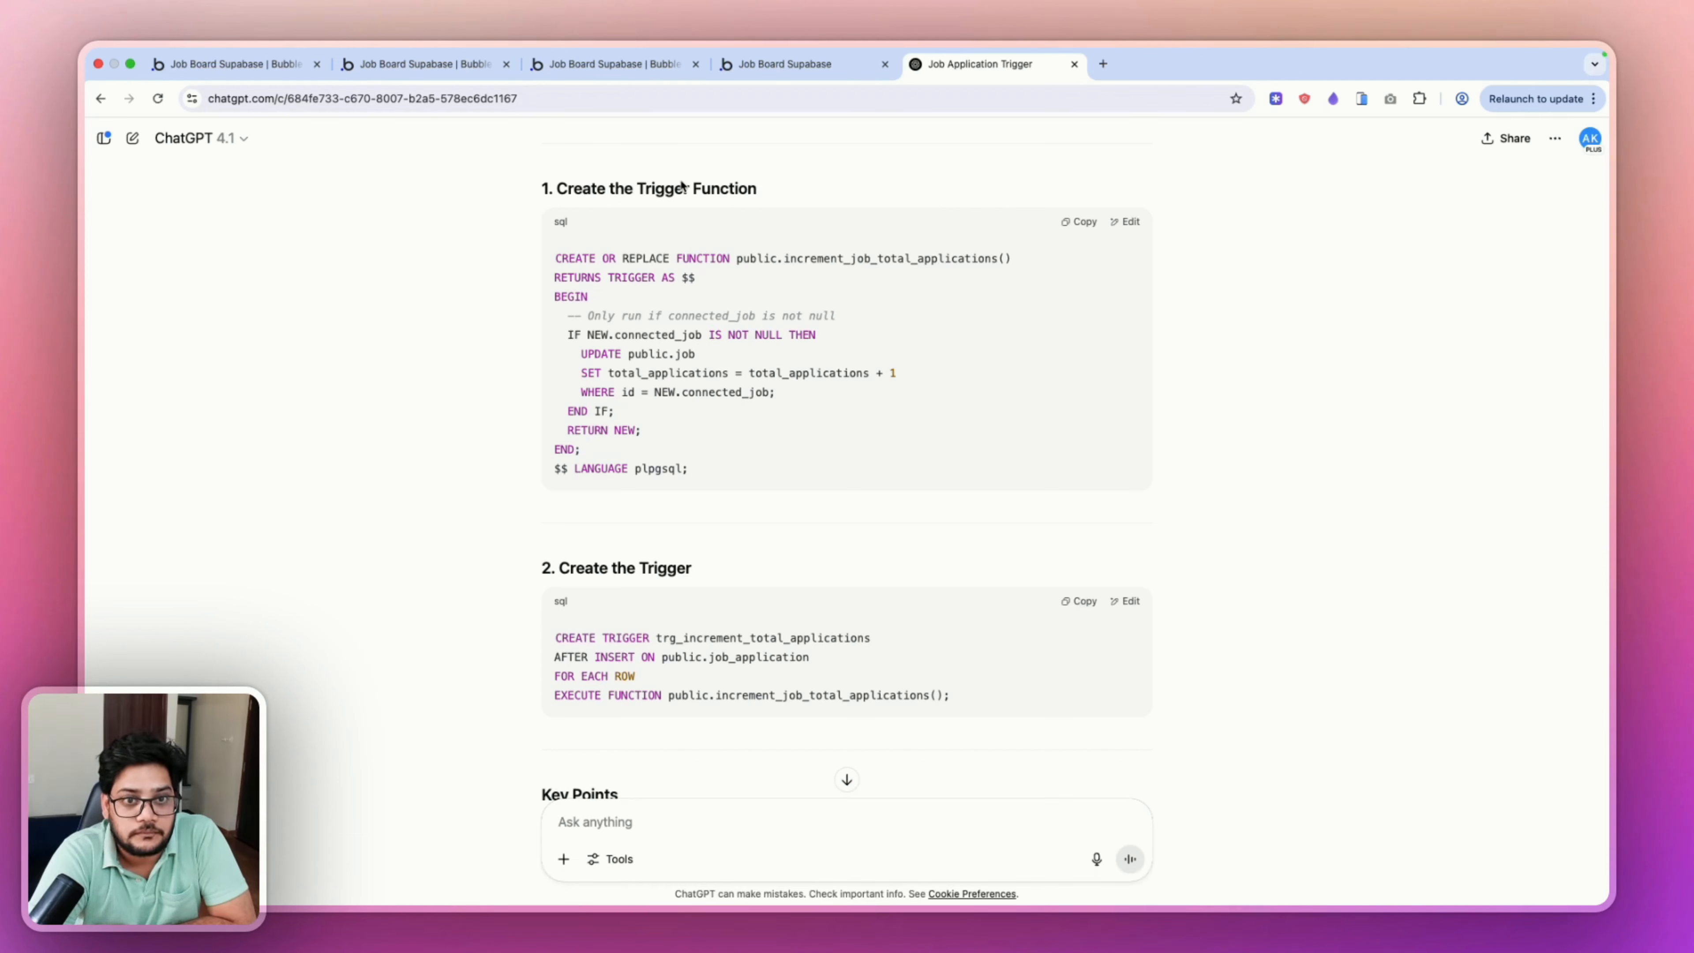
double_click(647, 336)
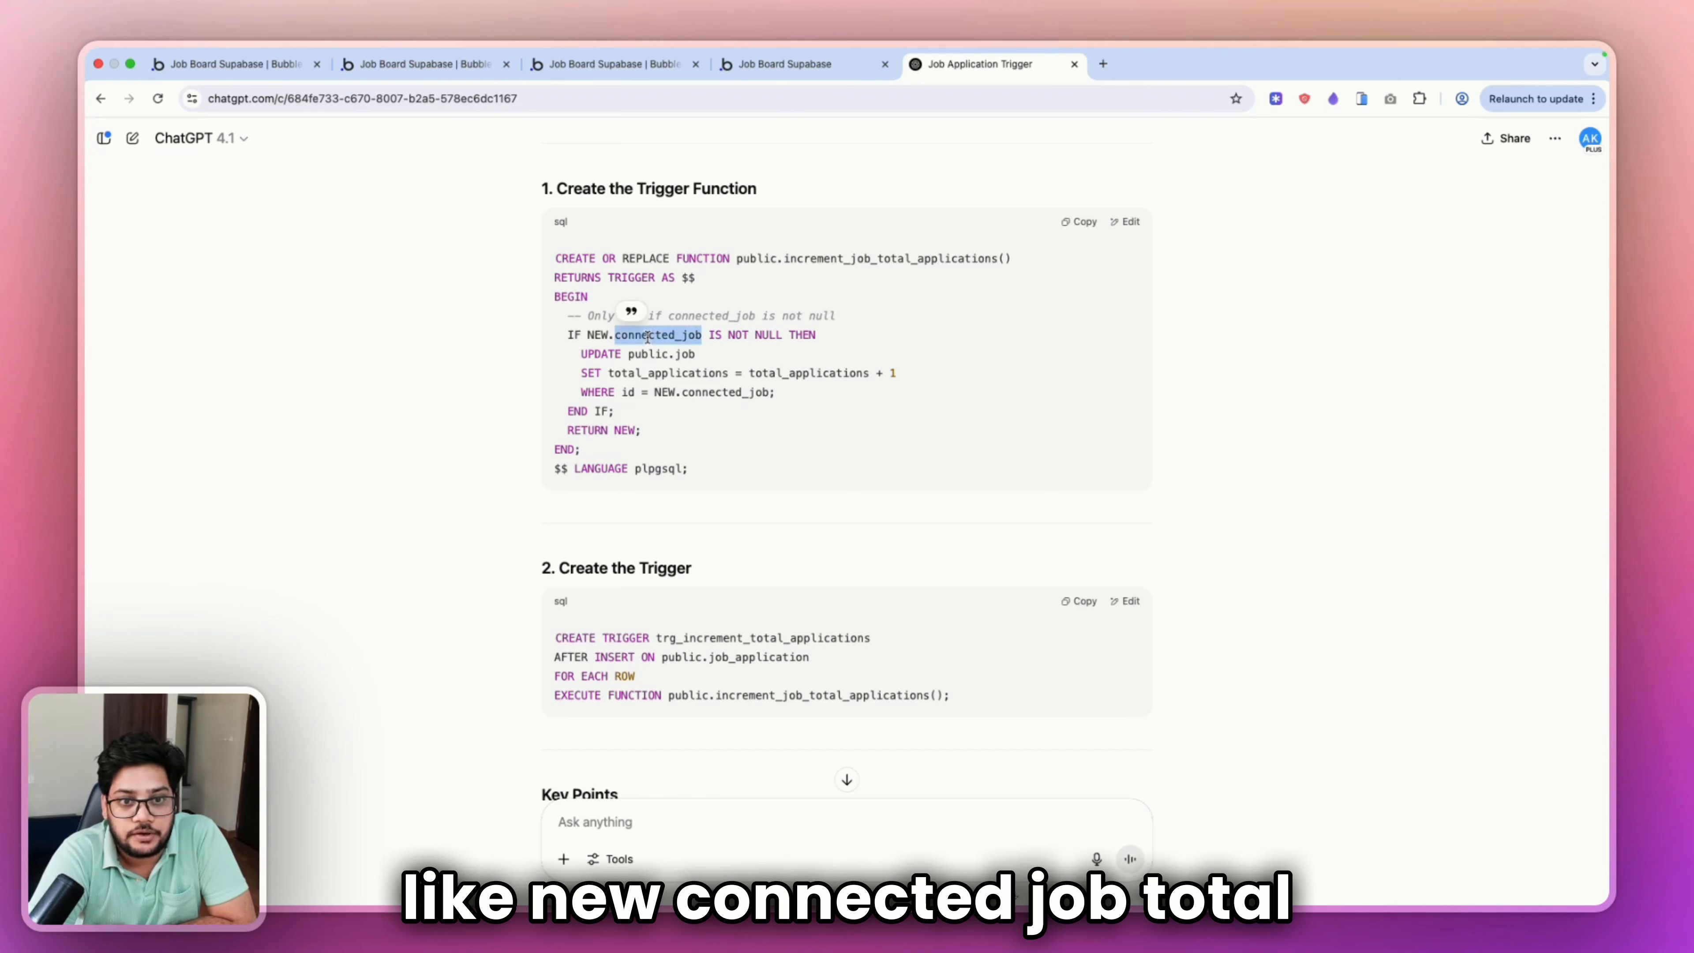
double_click(666, 373)
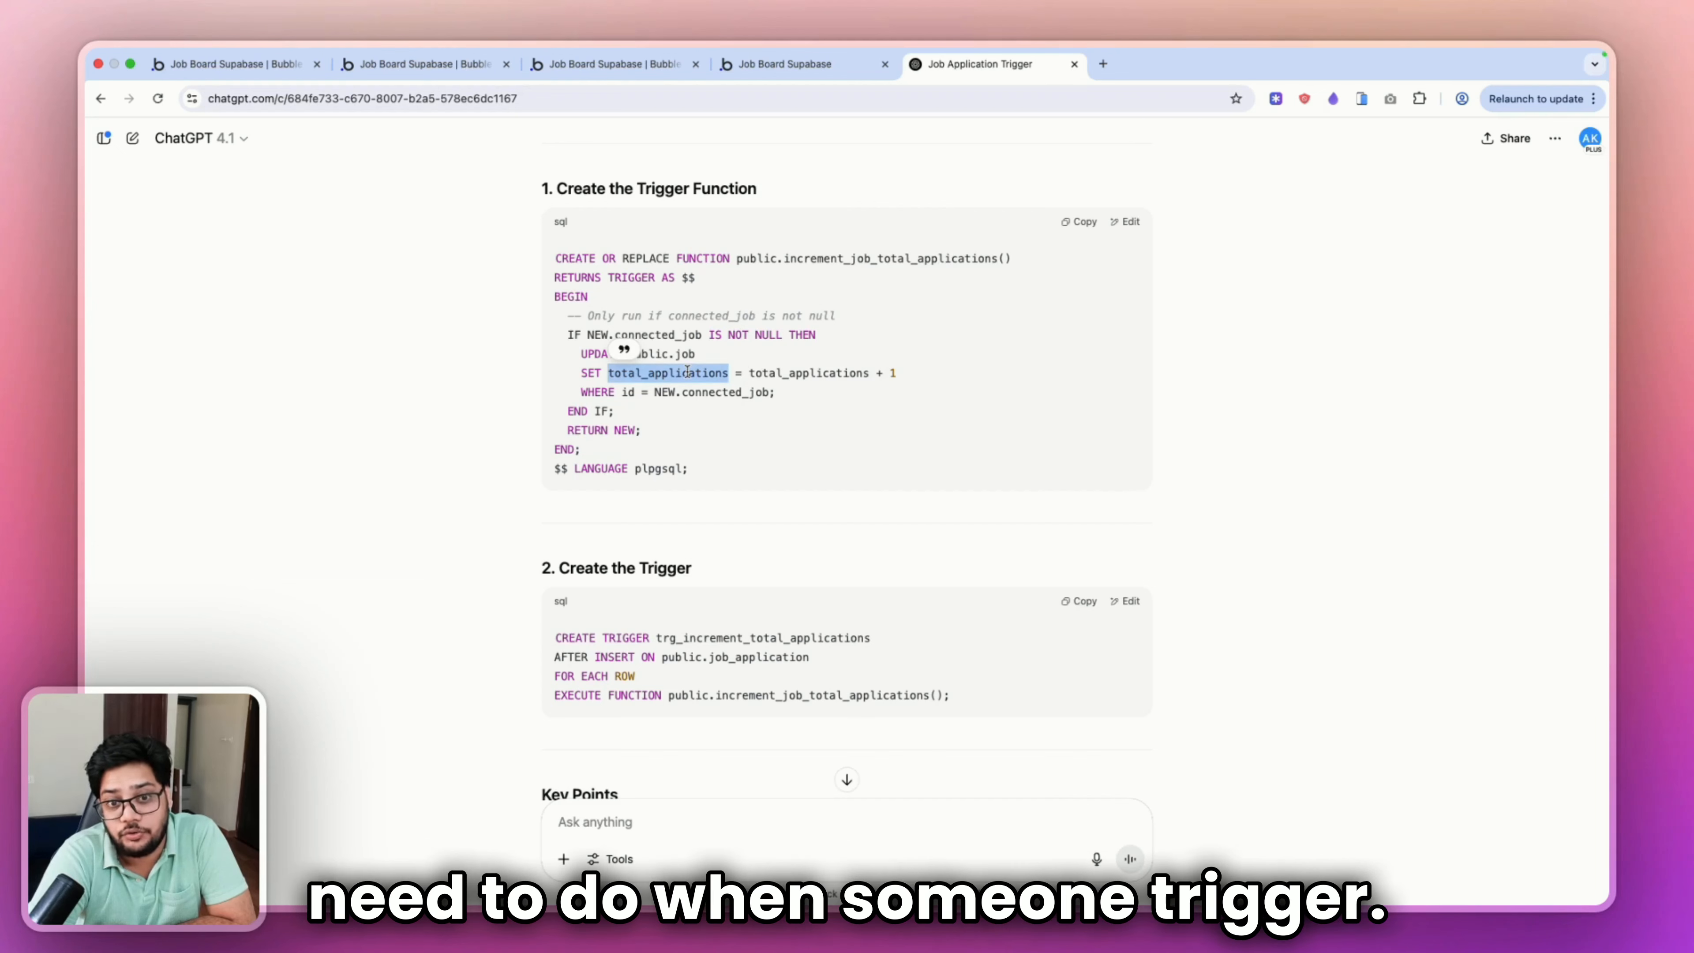
Examine the CREATE TRIGGER statement line by line: the insert event, job_application table, row scope and executed function.
scroll(688, 371, down, 5)
triple_click(673, 467)
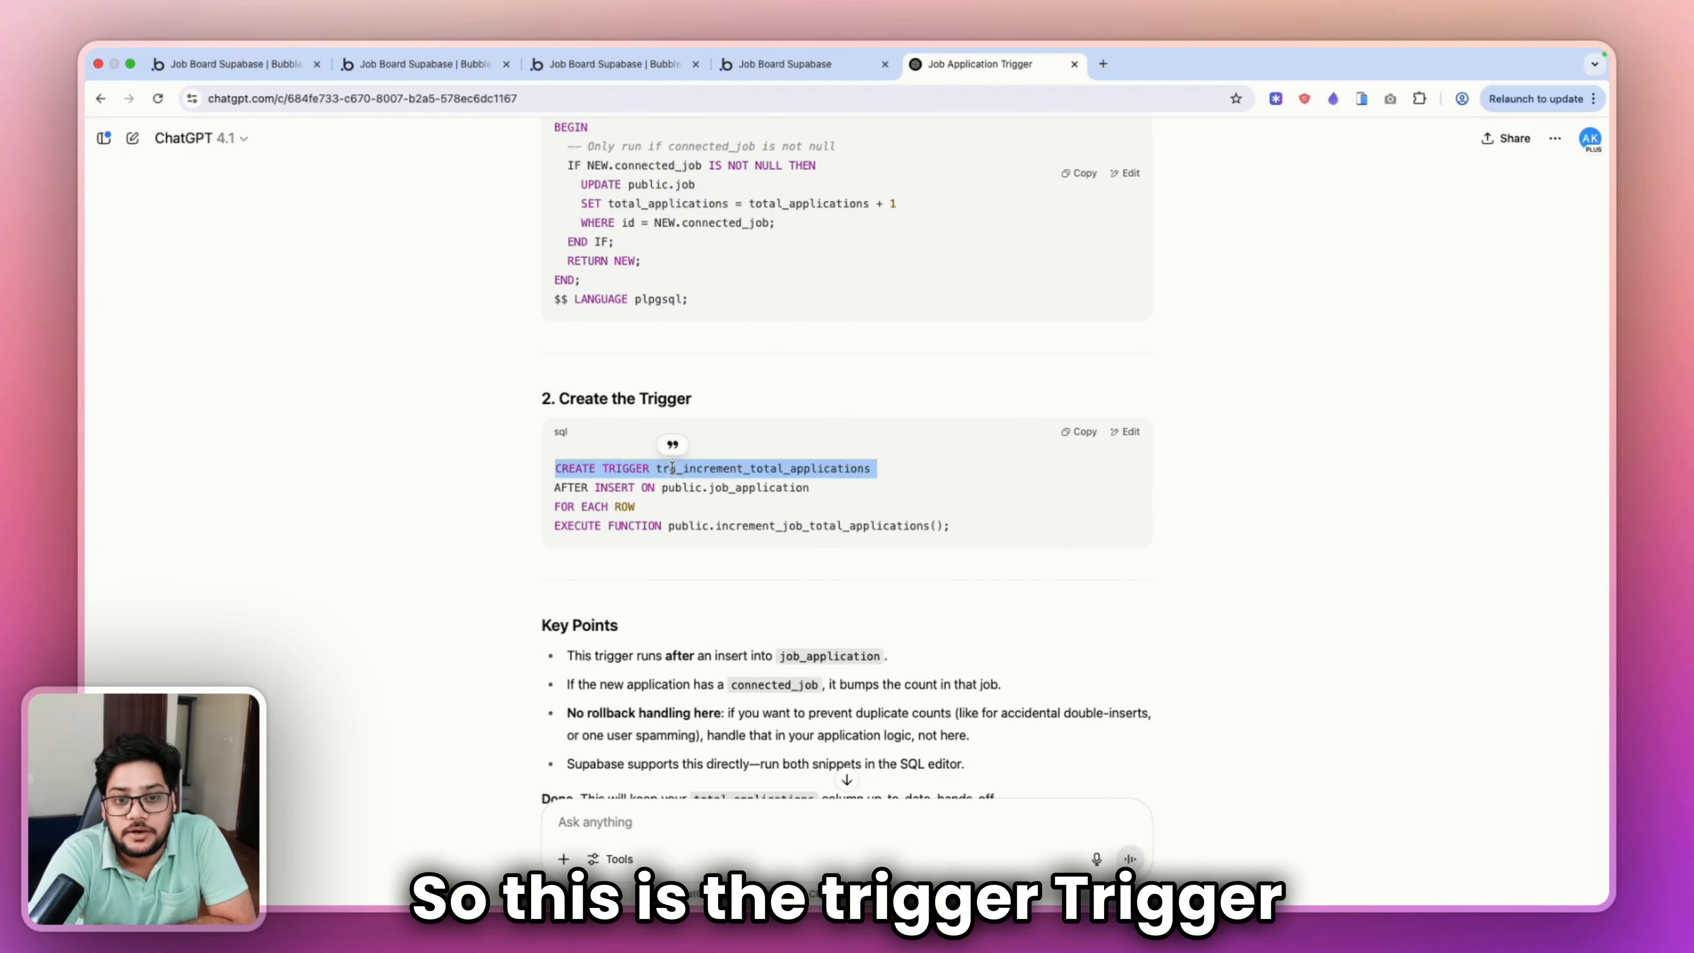
click(671, 475)
double_click(614, 487)
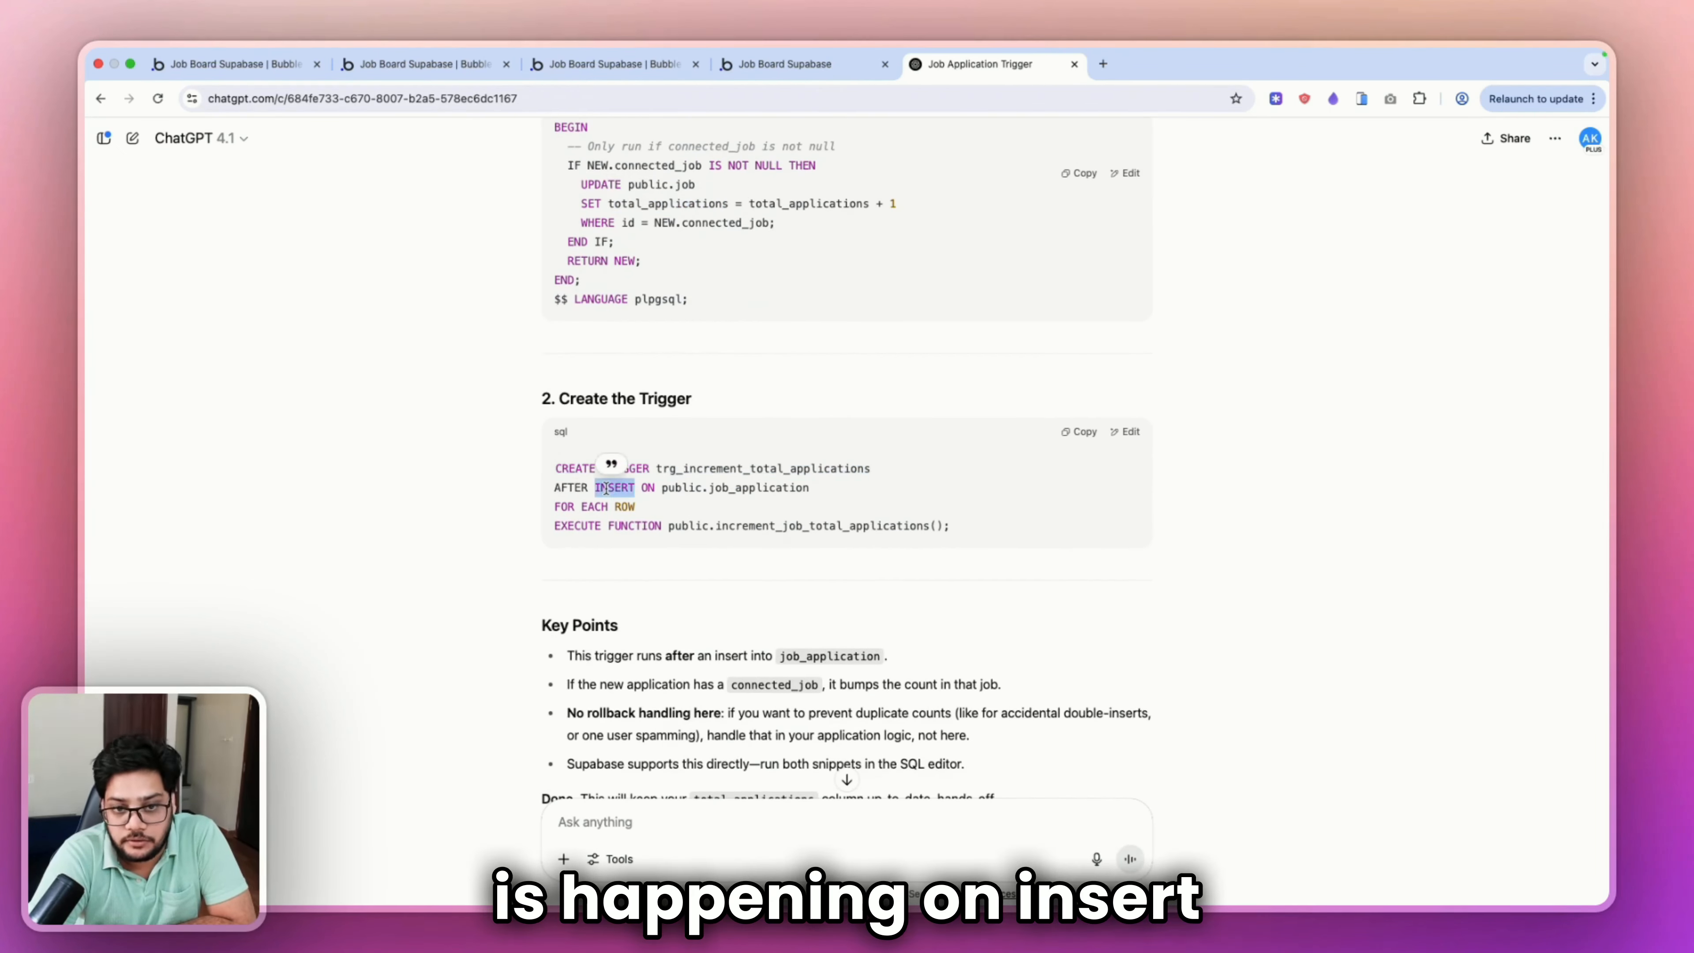
triple_click(724, 488)
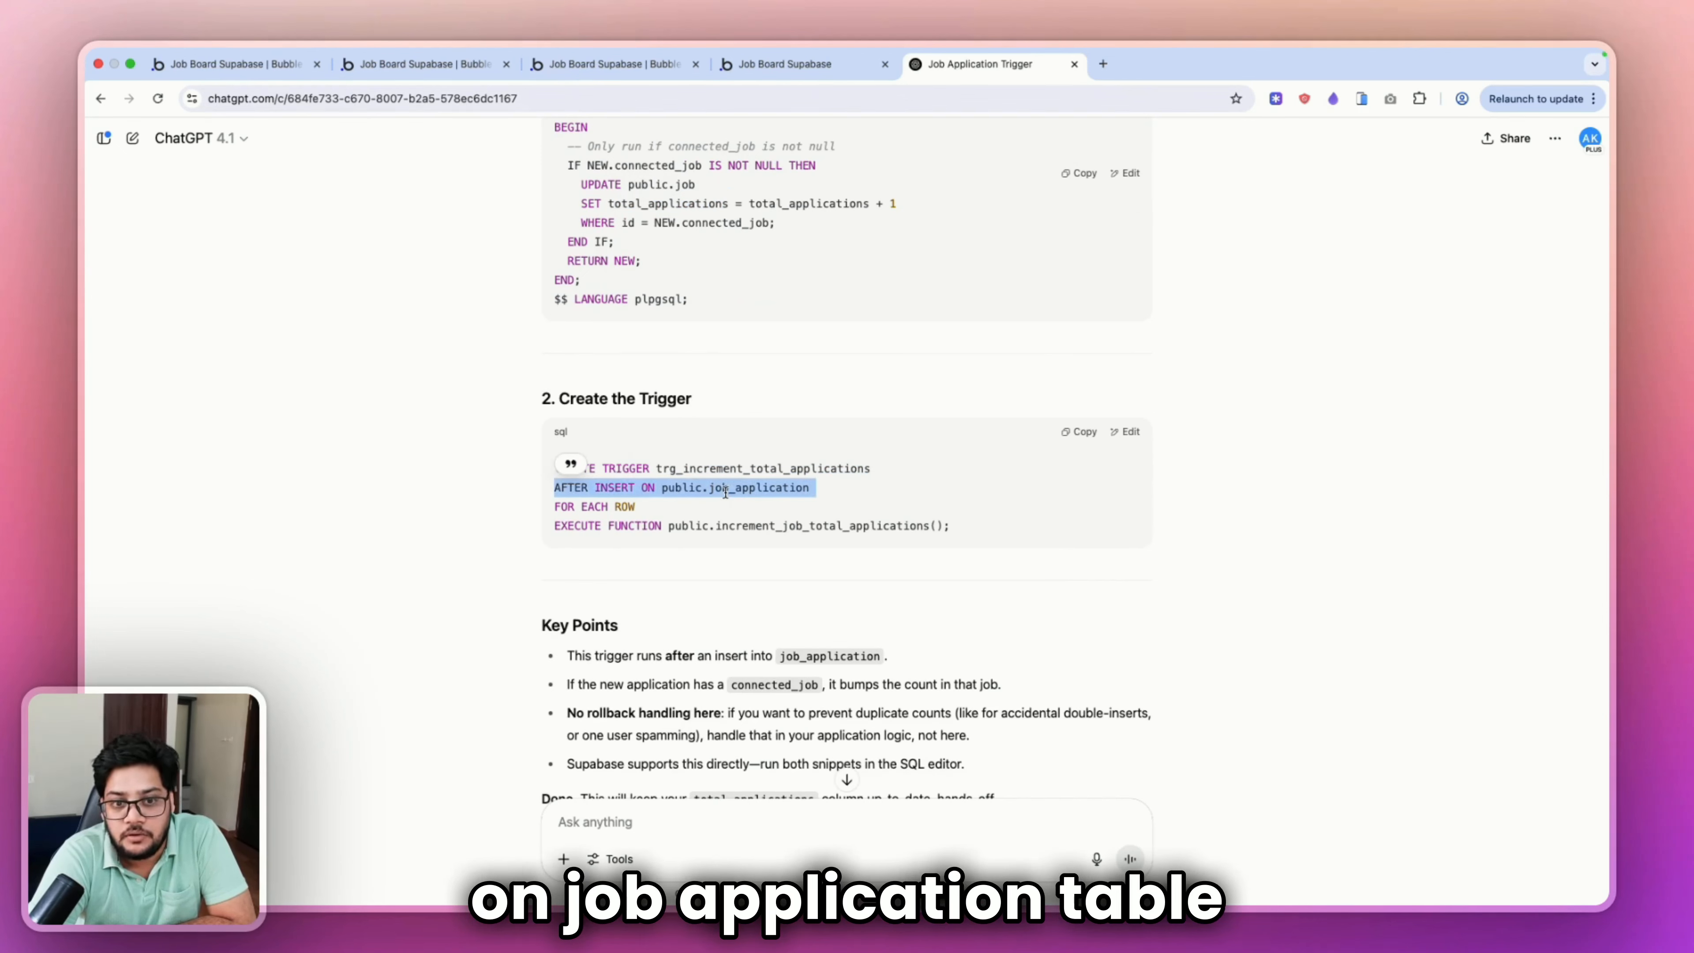
click(607, 505)
triple_click(607, 505)
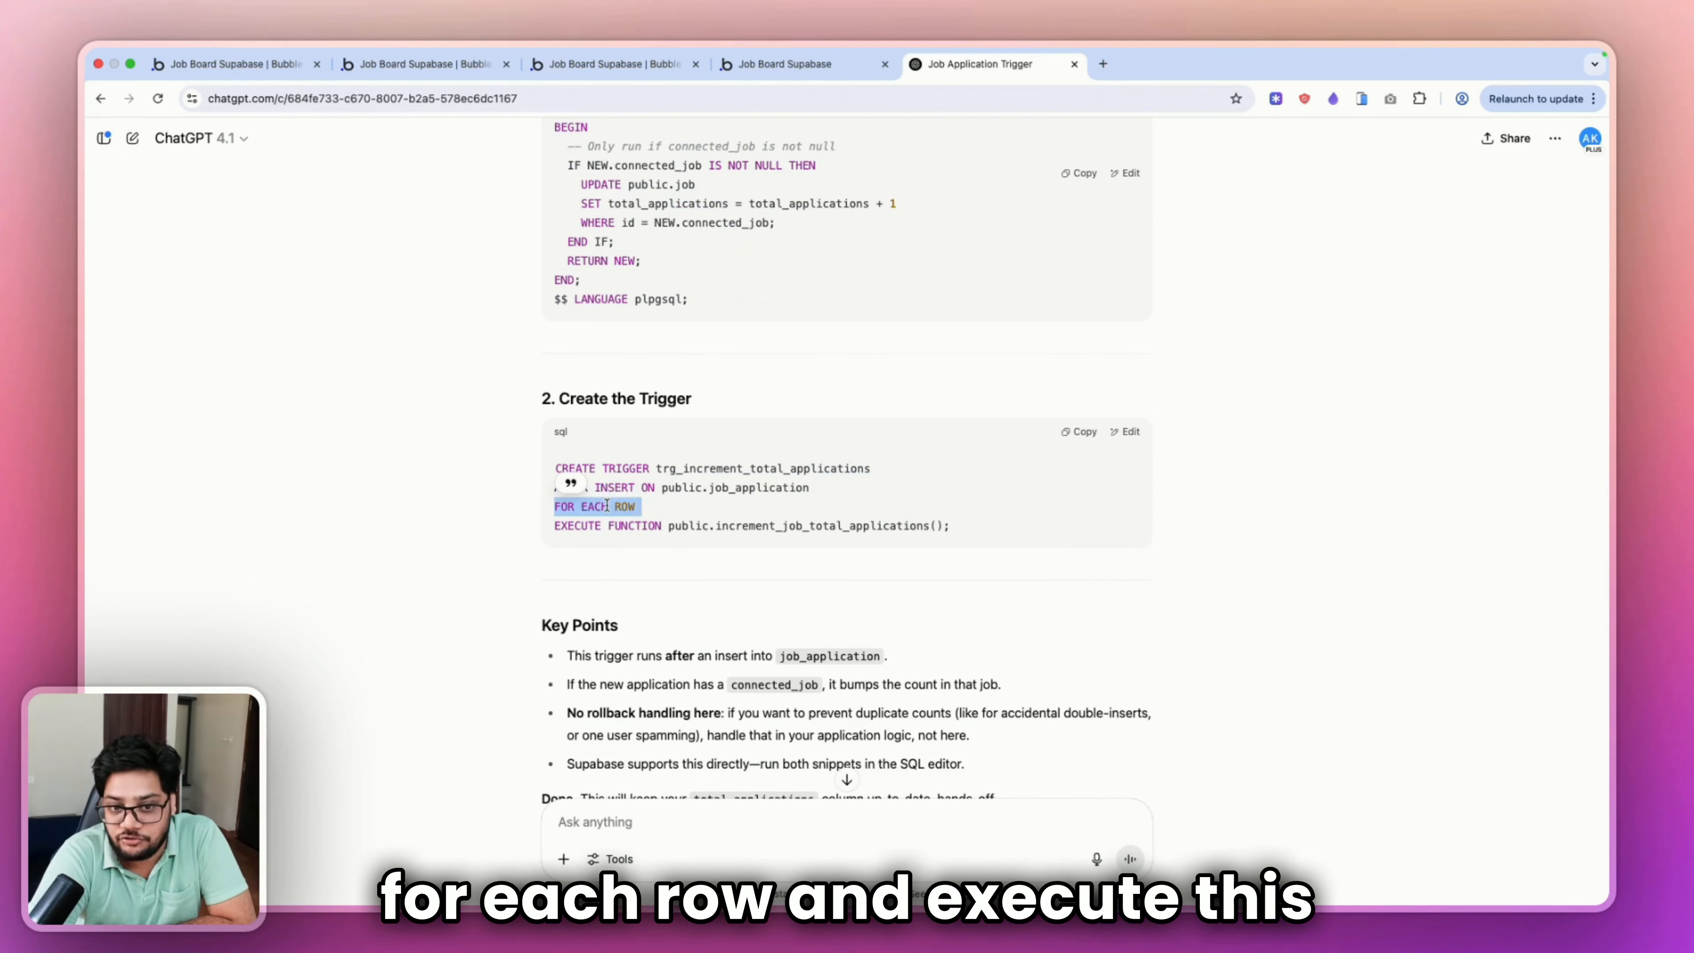
double_click(664, 526)
double_click(769, 525)
Compare the executed function with the trigger function's name, and review its connected_job check again.
scroll(769, 522, up, 3)
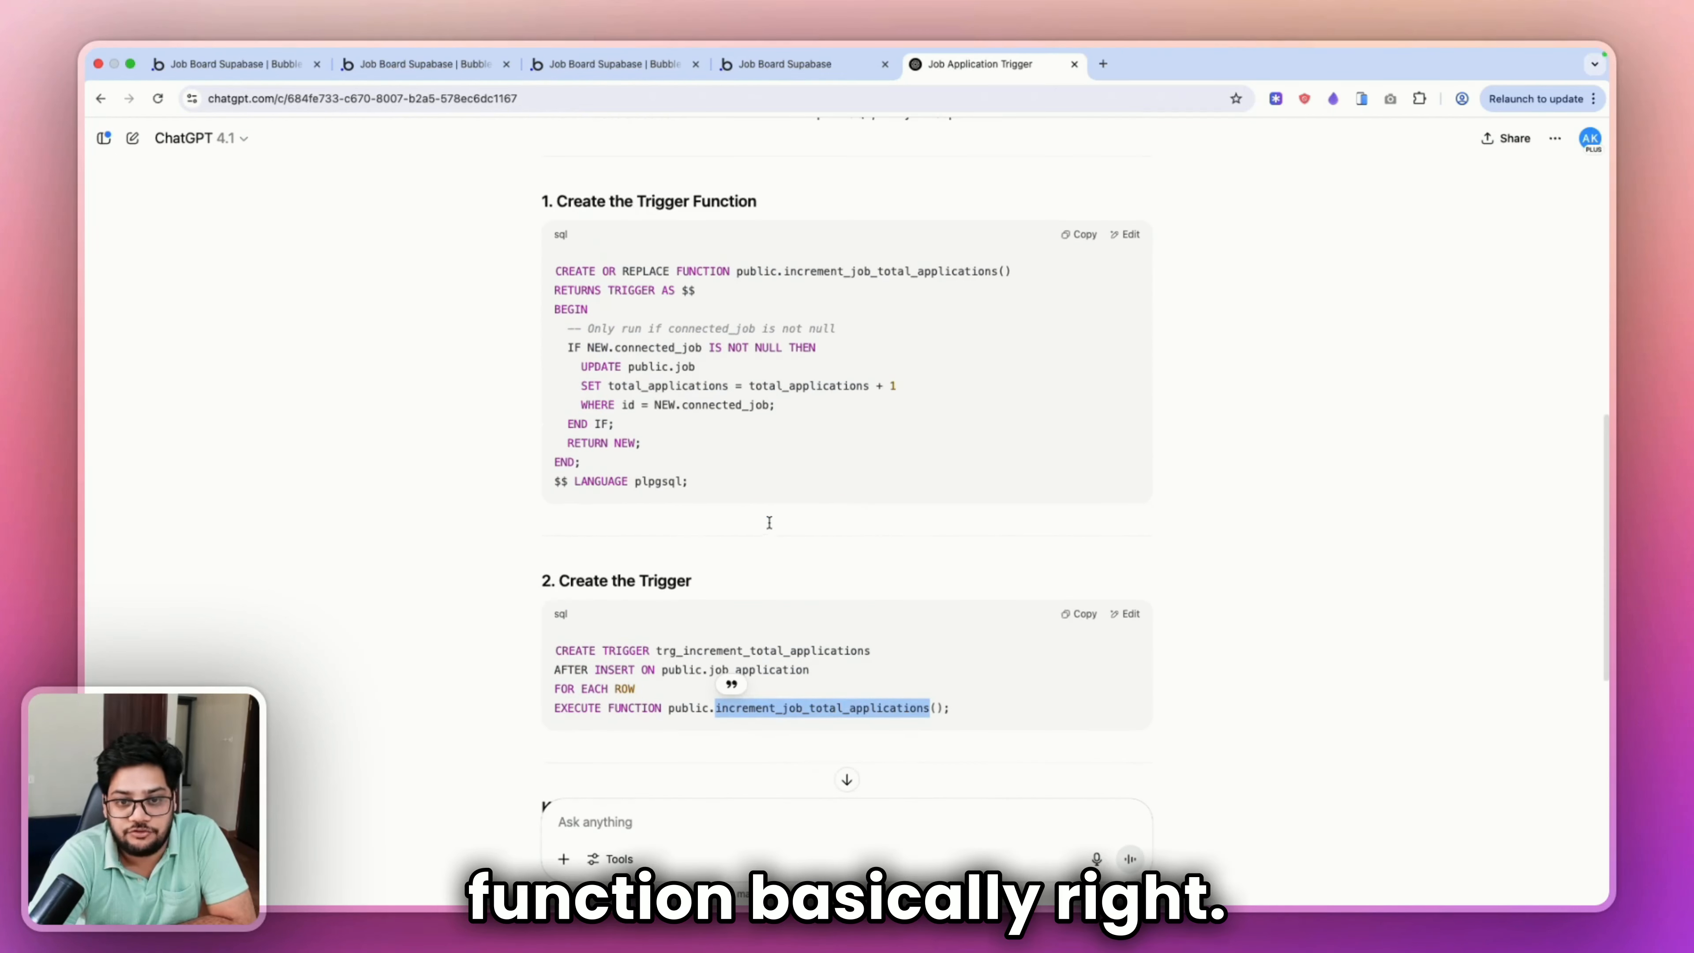
double_click(861, 272)
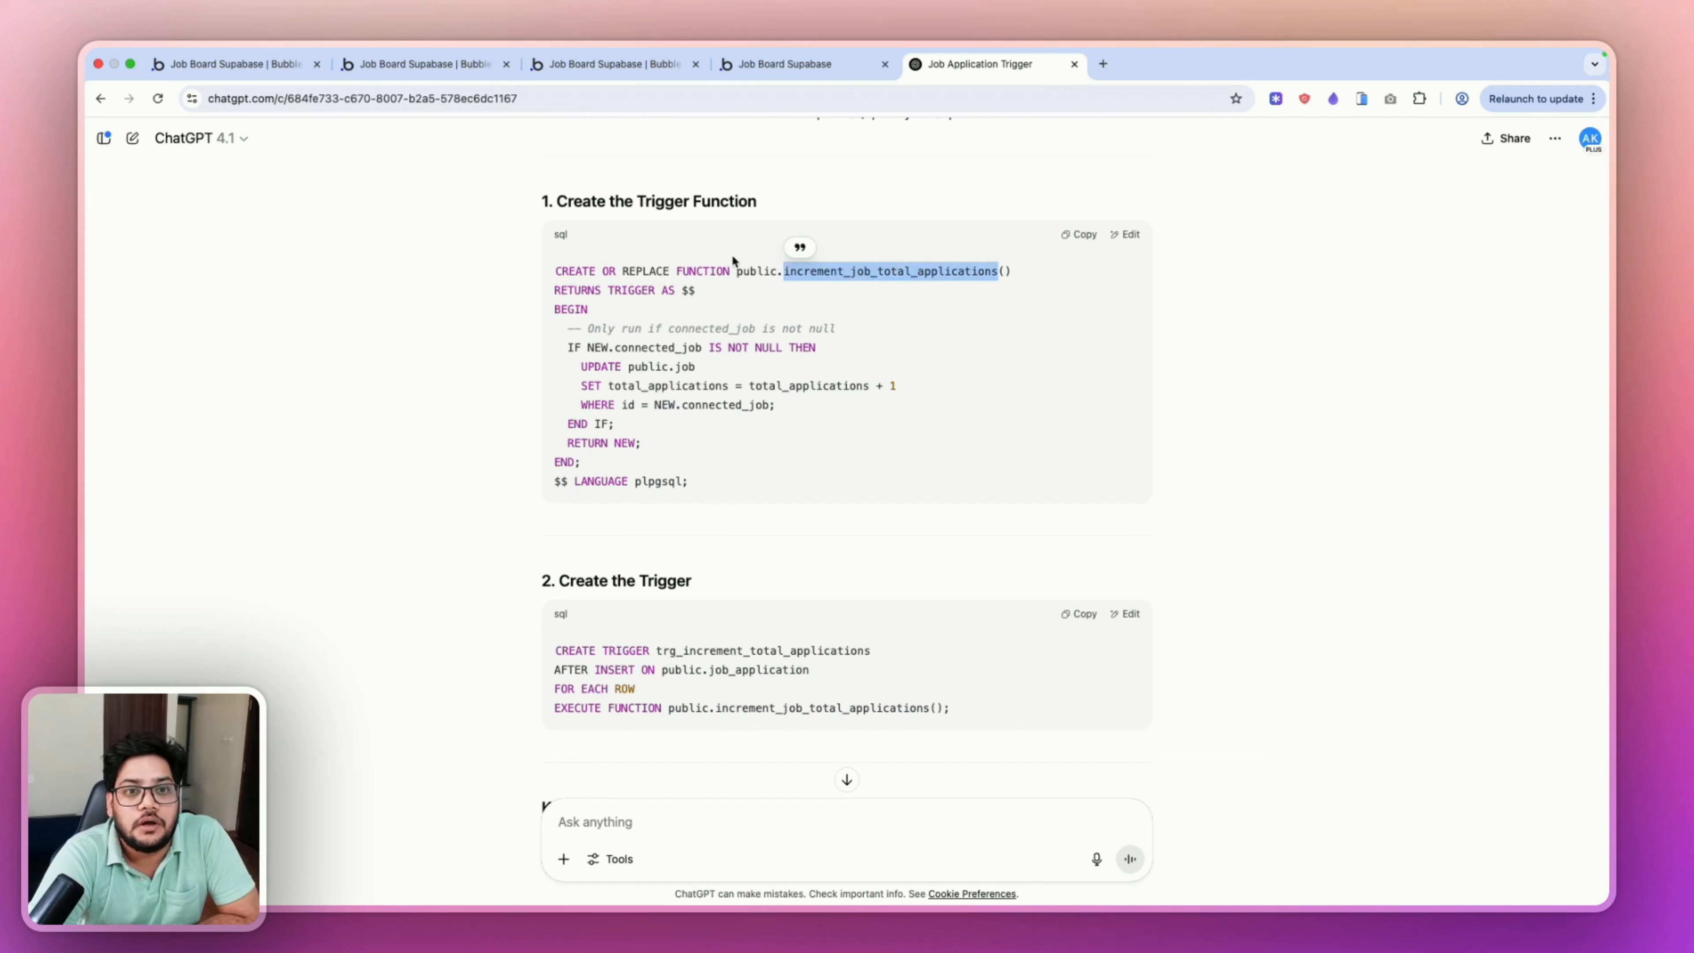
click(720, 266)
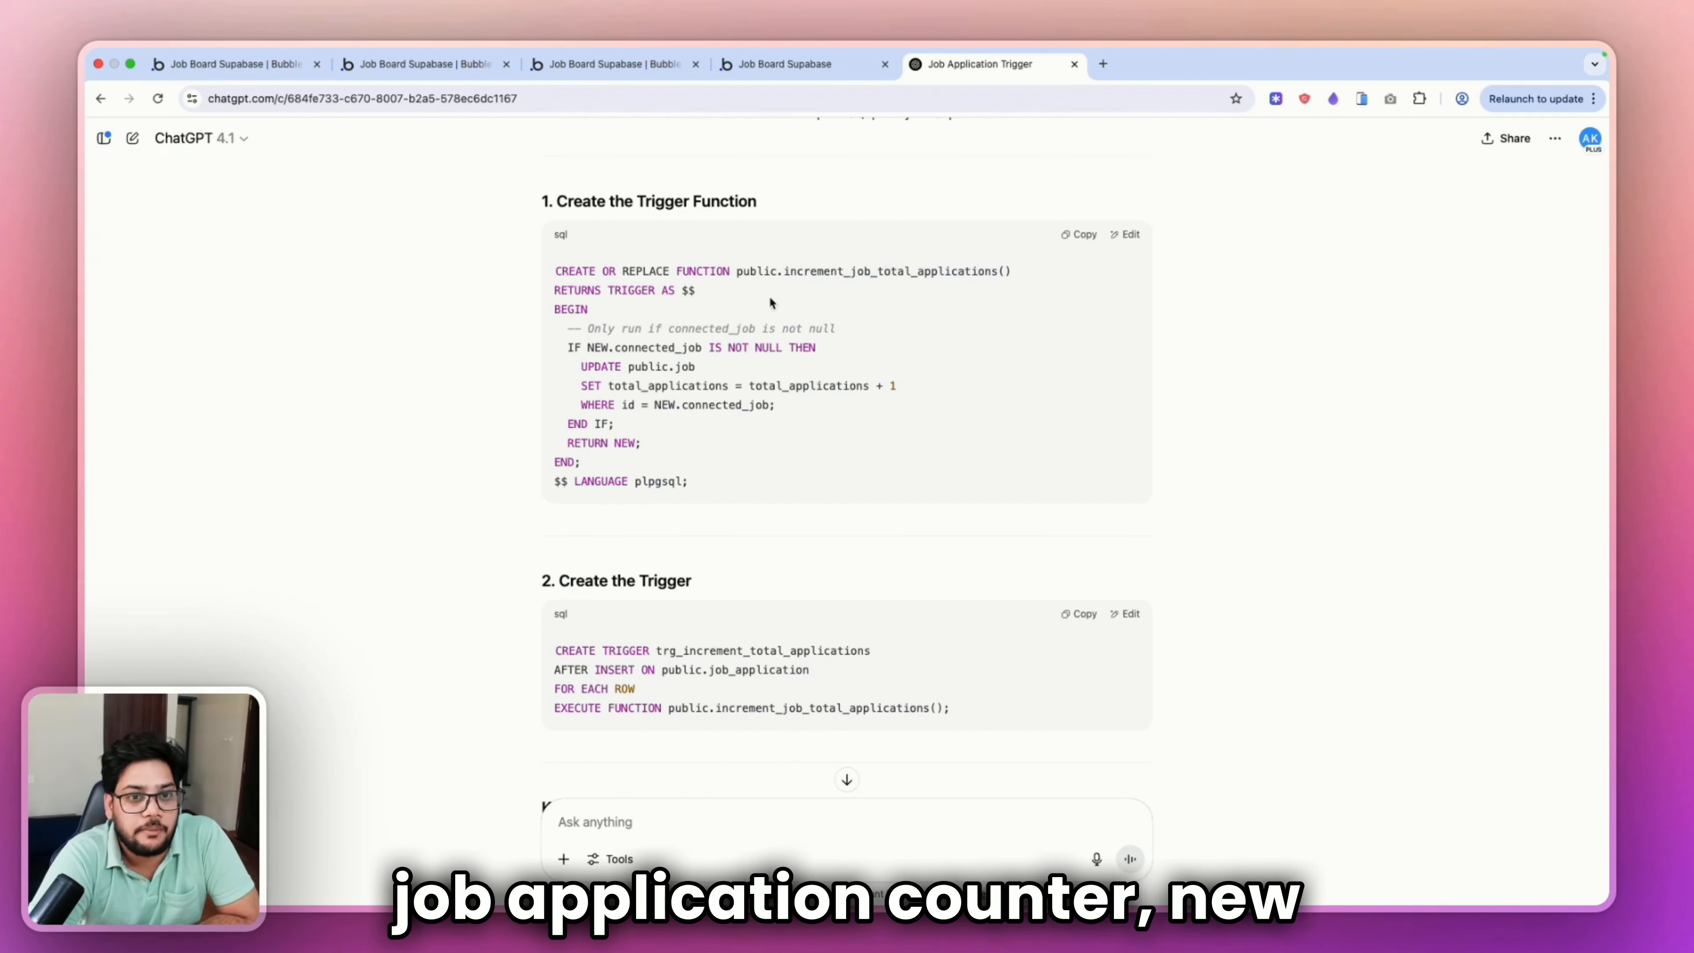
double_click(640, 346)
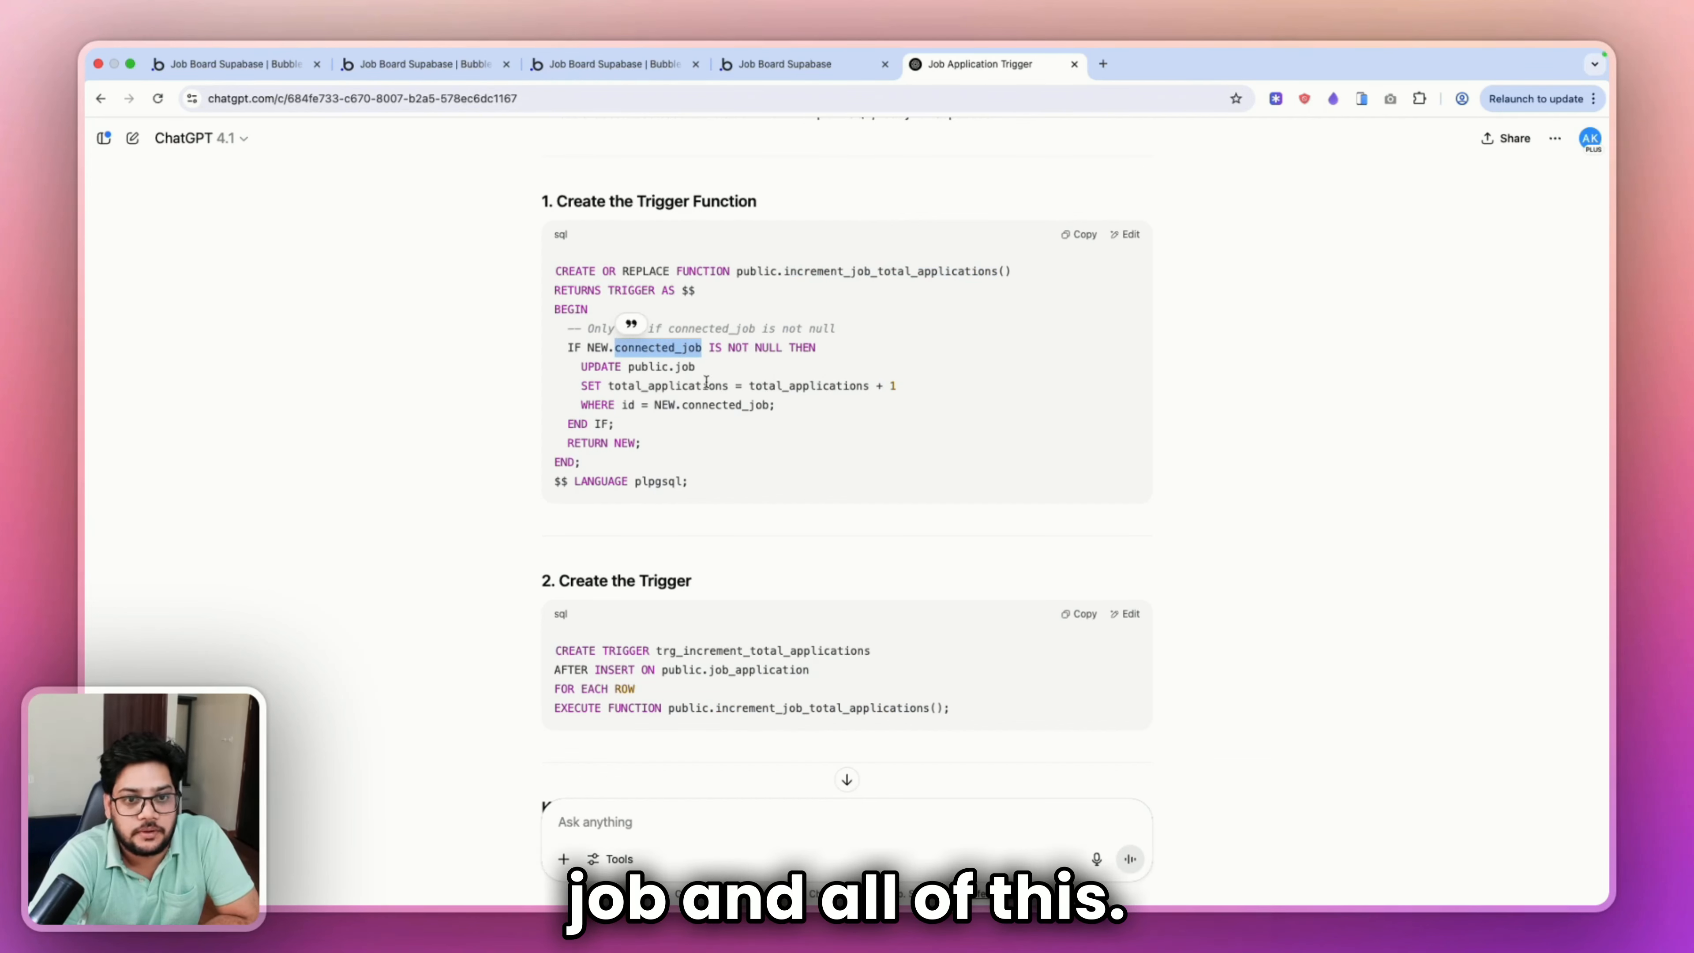
Copy the trigger function SQL, switch to the Supabase project, and duplicate its browser tab.
click(1078, 234)
key(ctrl+Right)
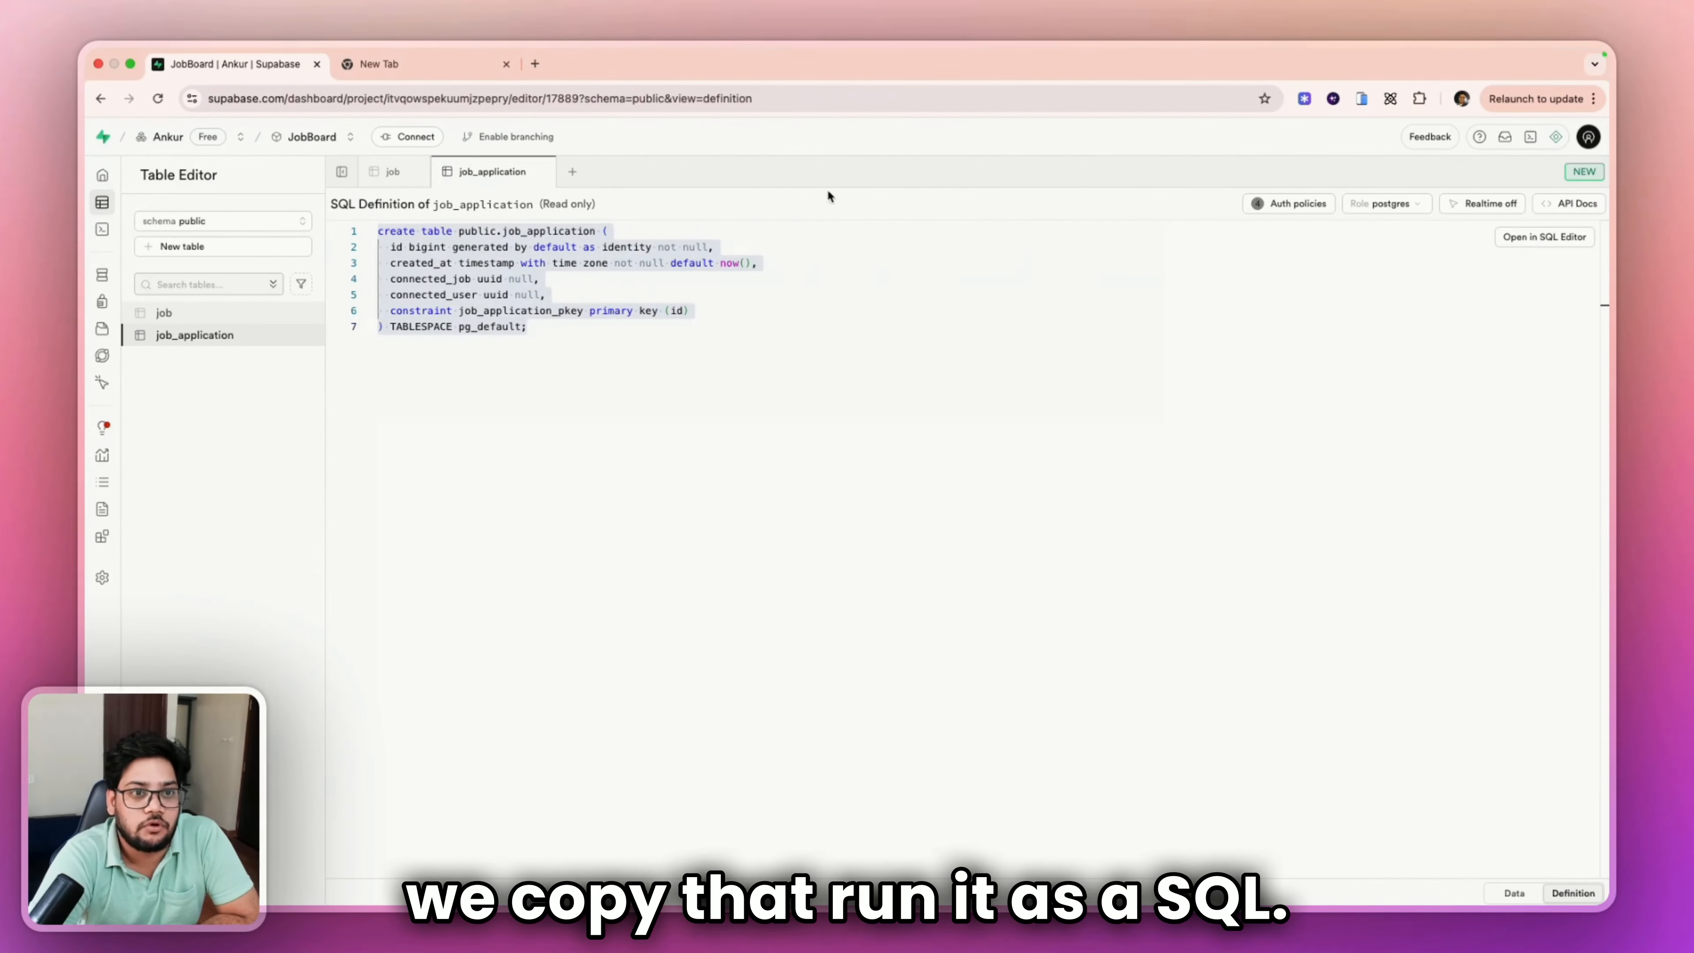
right_click(280, 65)
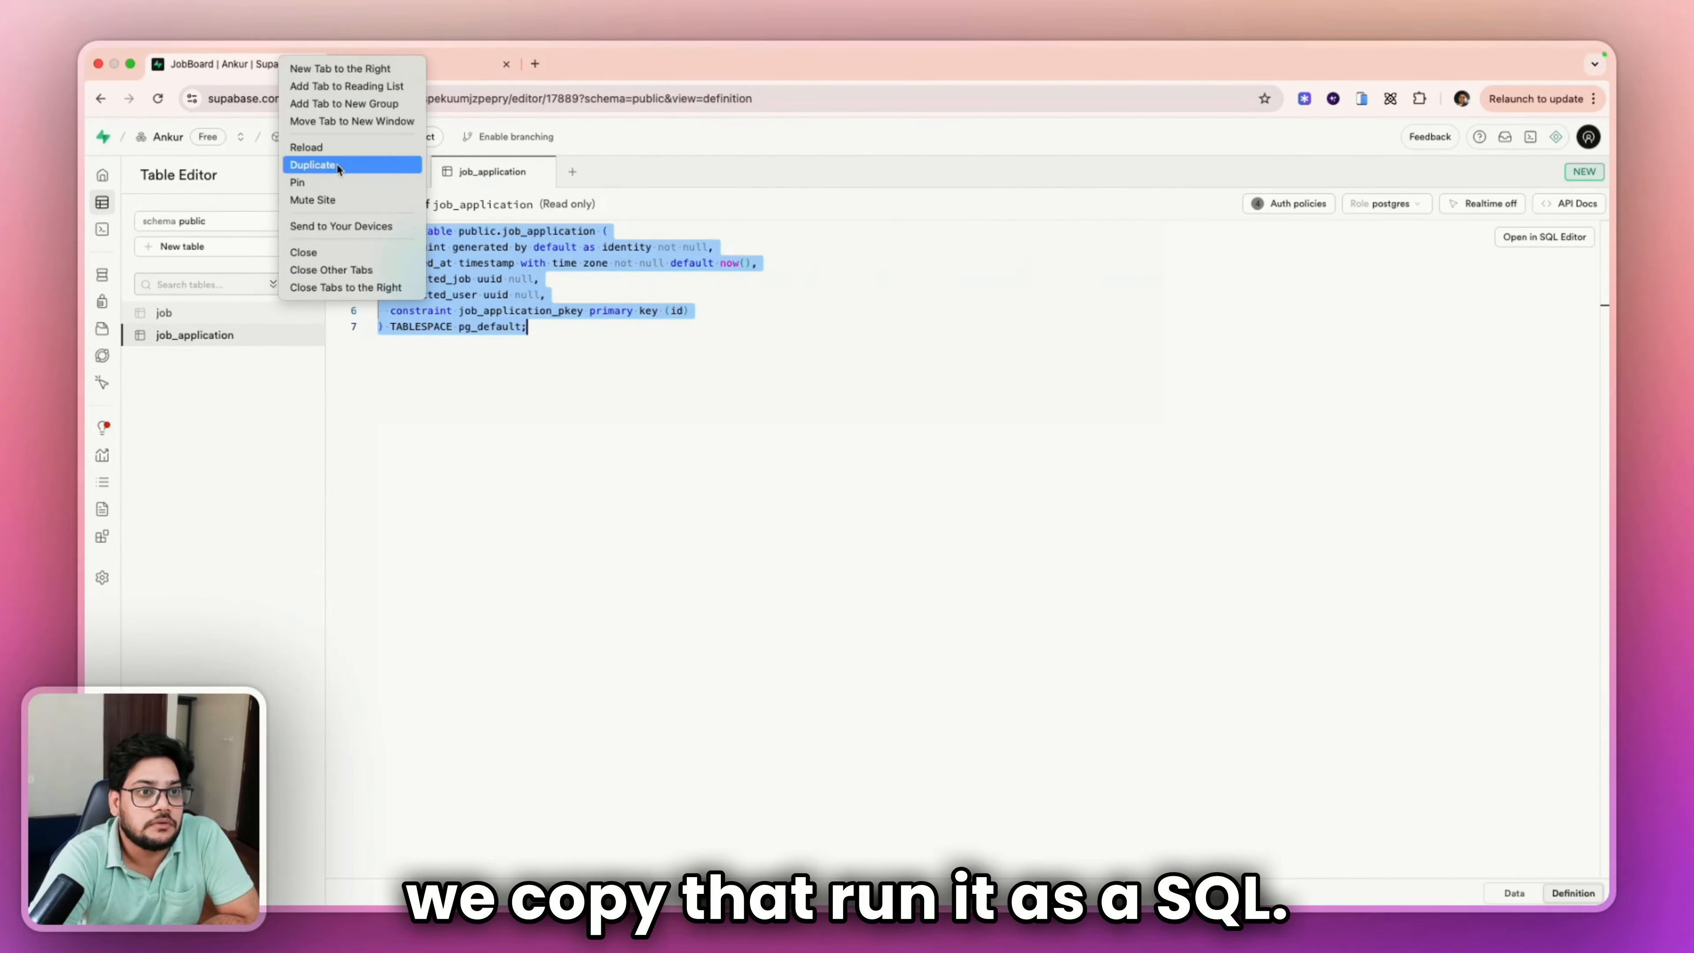
click(343, 163)
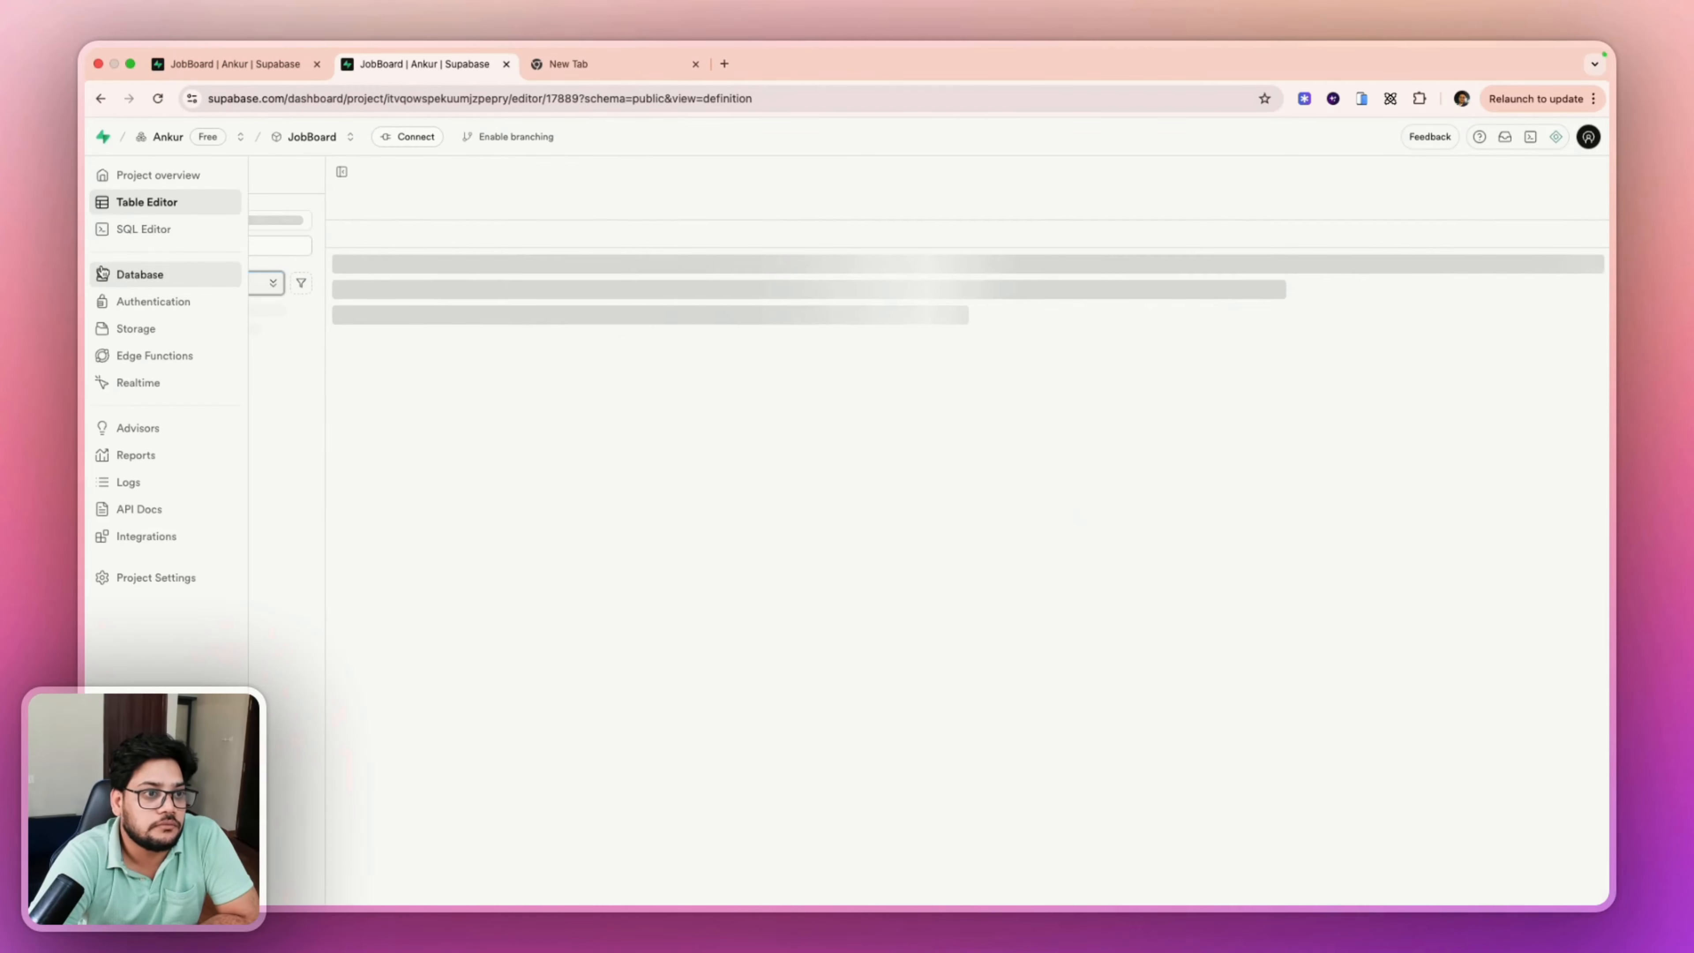
Replace the Job Table query in the SQL Editor with the copied increment_job_total_applications function and run it.
click(147, 243)
key(super+a)
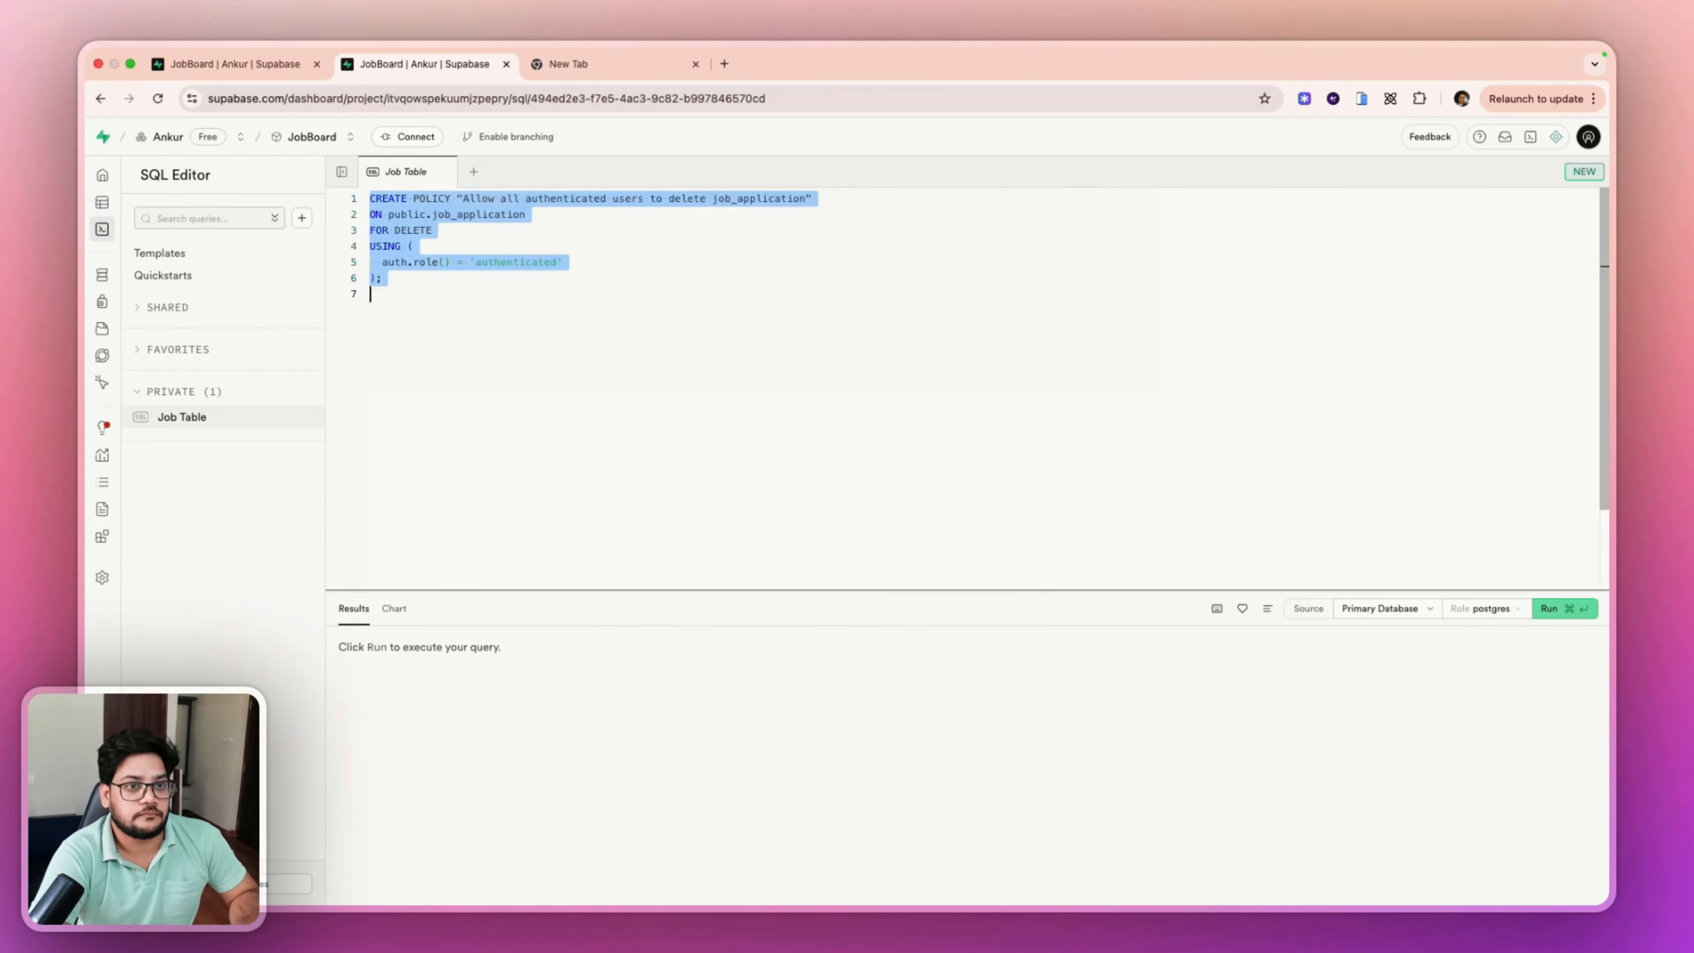
key(super+v)
key(super+Return)
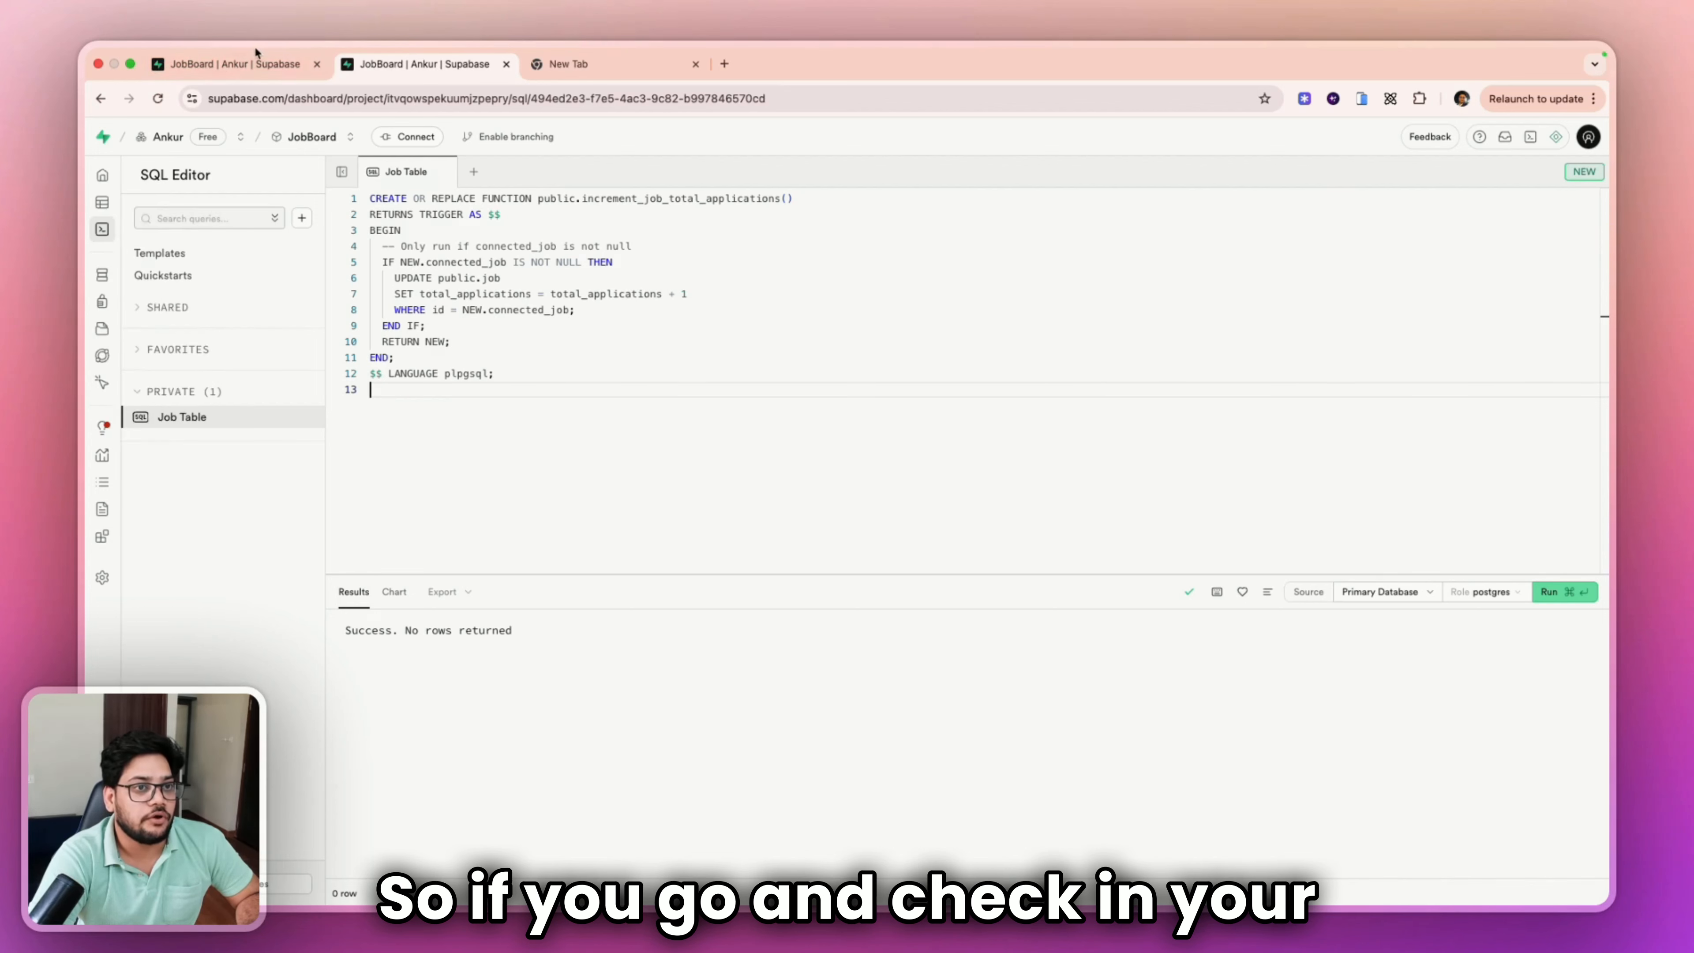
Open the project's Database Functions list in the original Supabase tab to check for the new function.
click(247, 61)
click(169, 275)
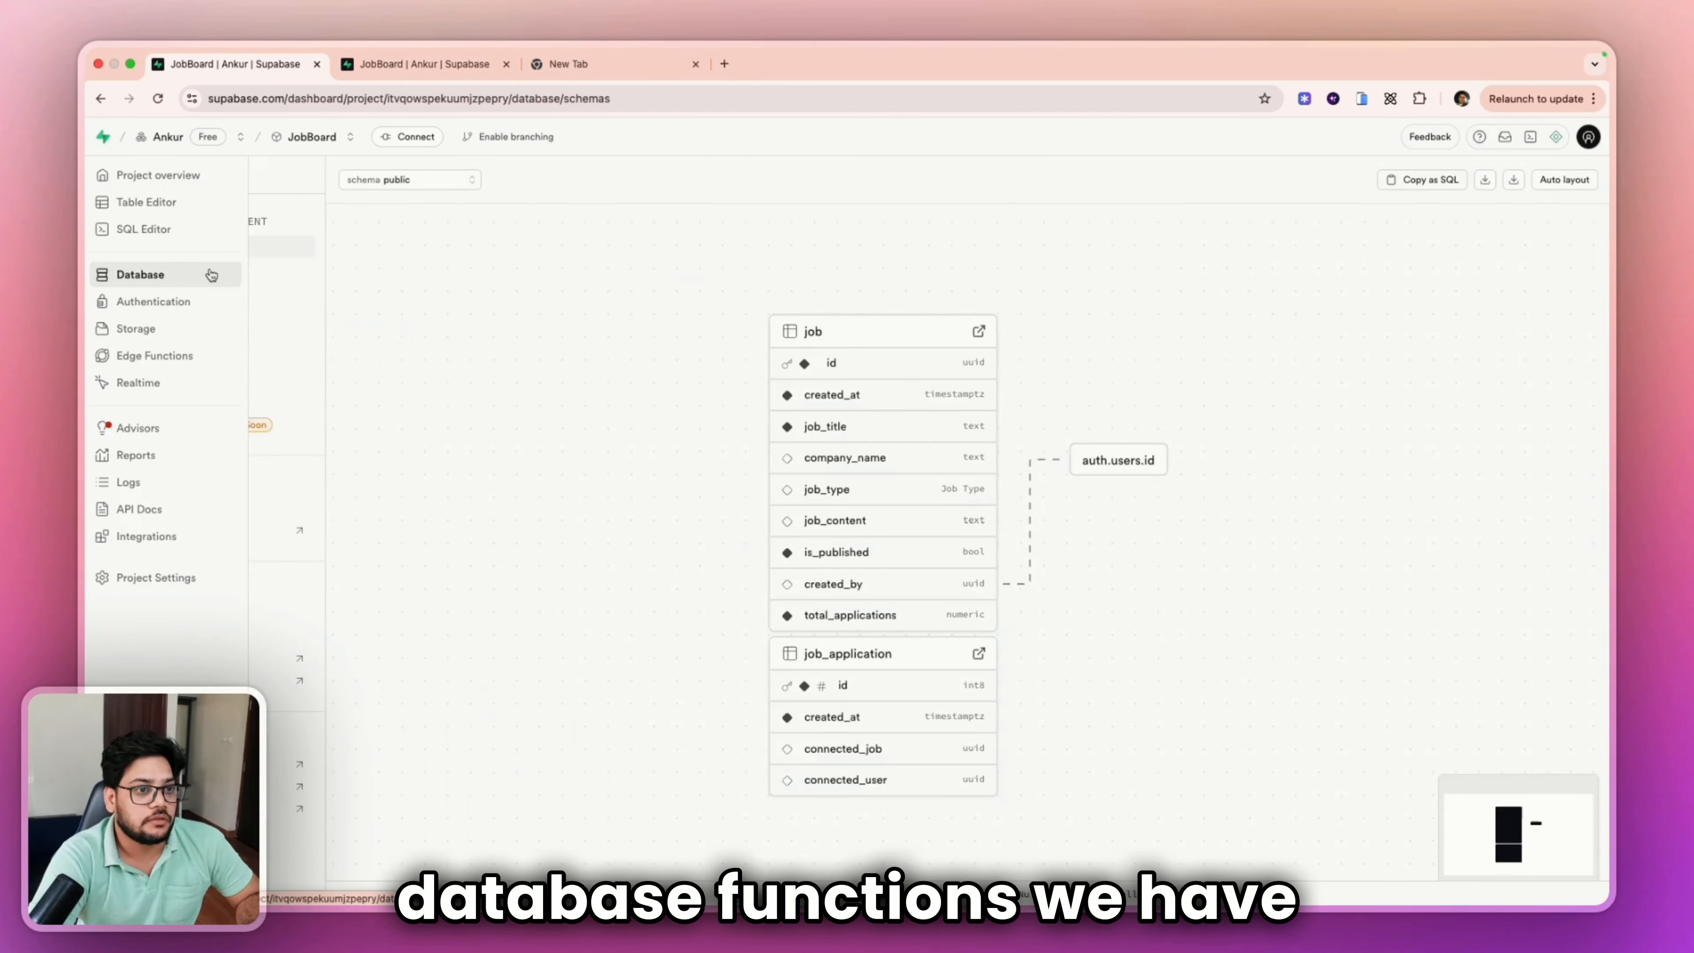
click(164, 296)
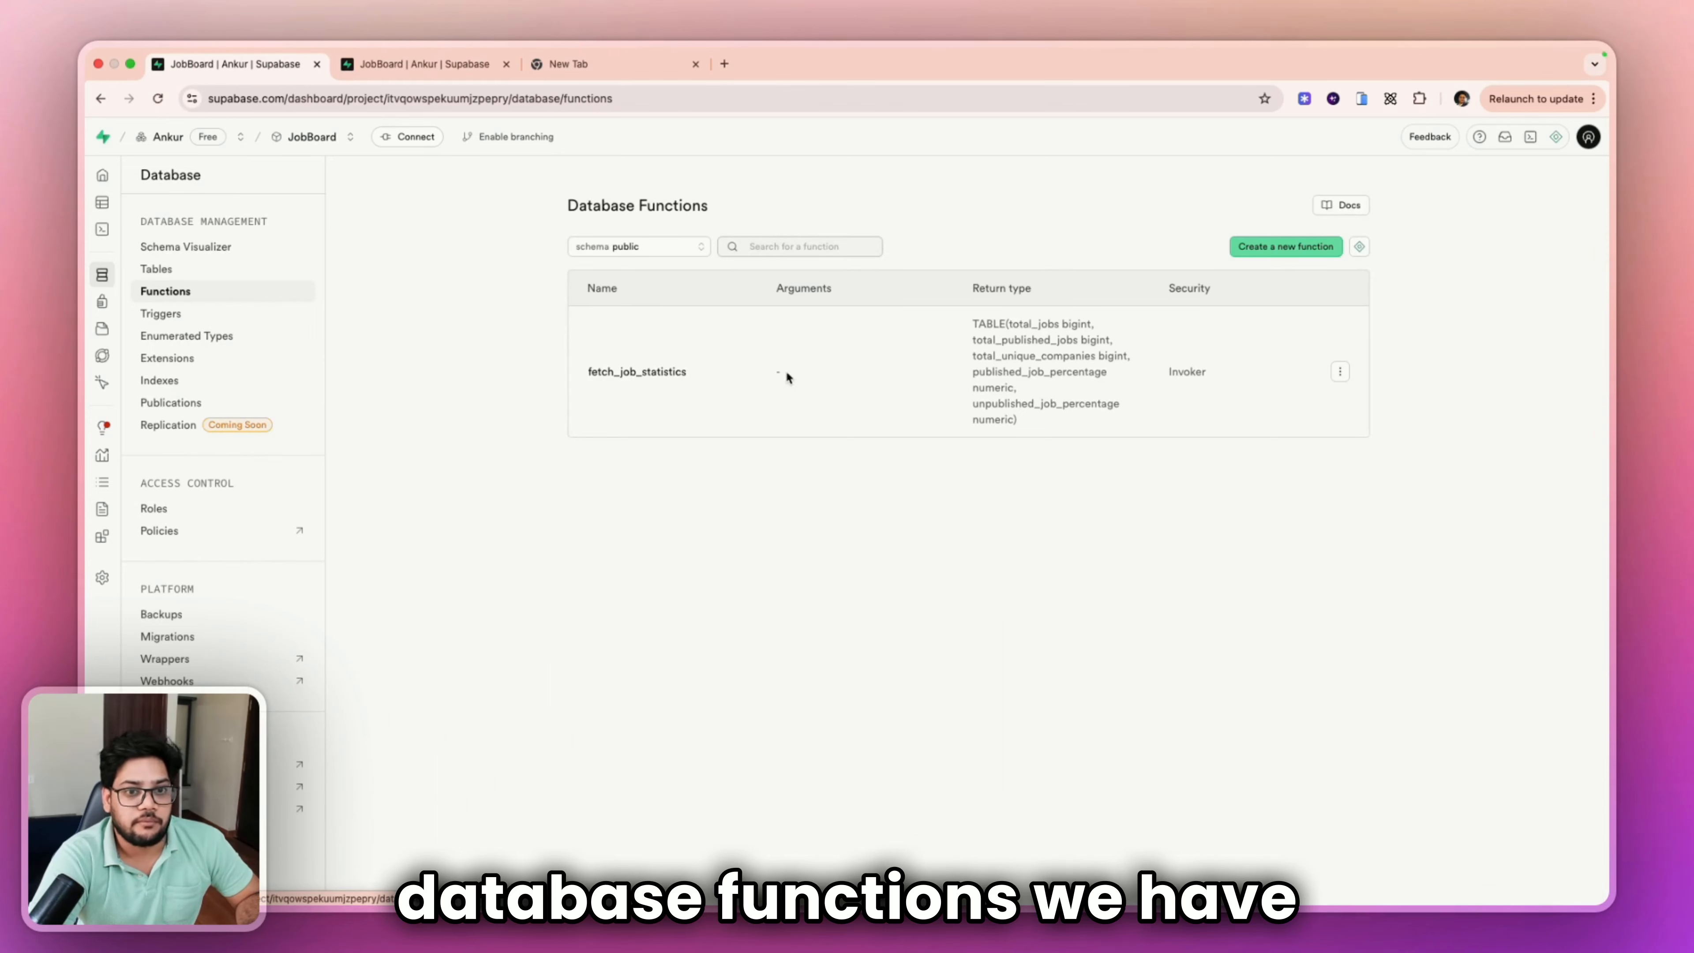
Reload the project's Database Functions list to check for the newly created function.
click(1053, 98)
key(Return)
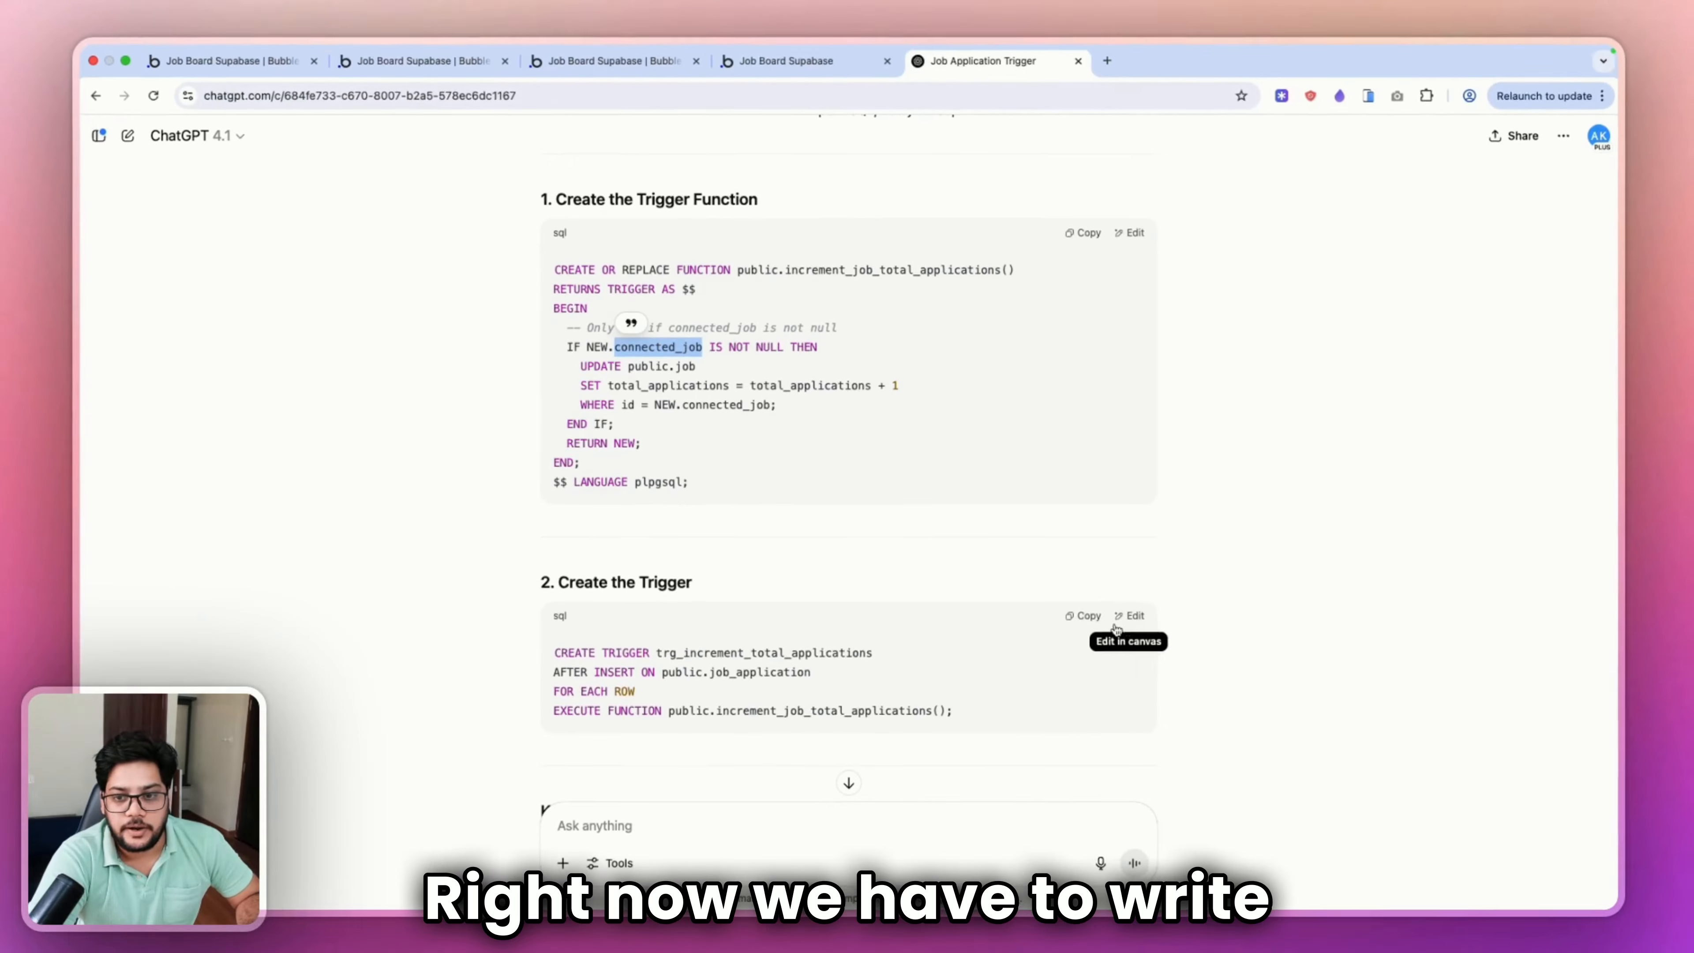
Replace the Job Table query with ChatGPT's trg_increment_total_applications trigger SQL, check its table and function names, and run it.
click(1126, 634)
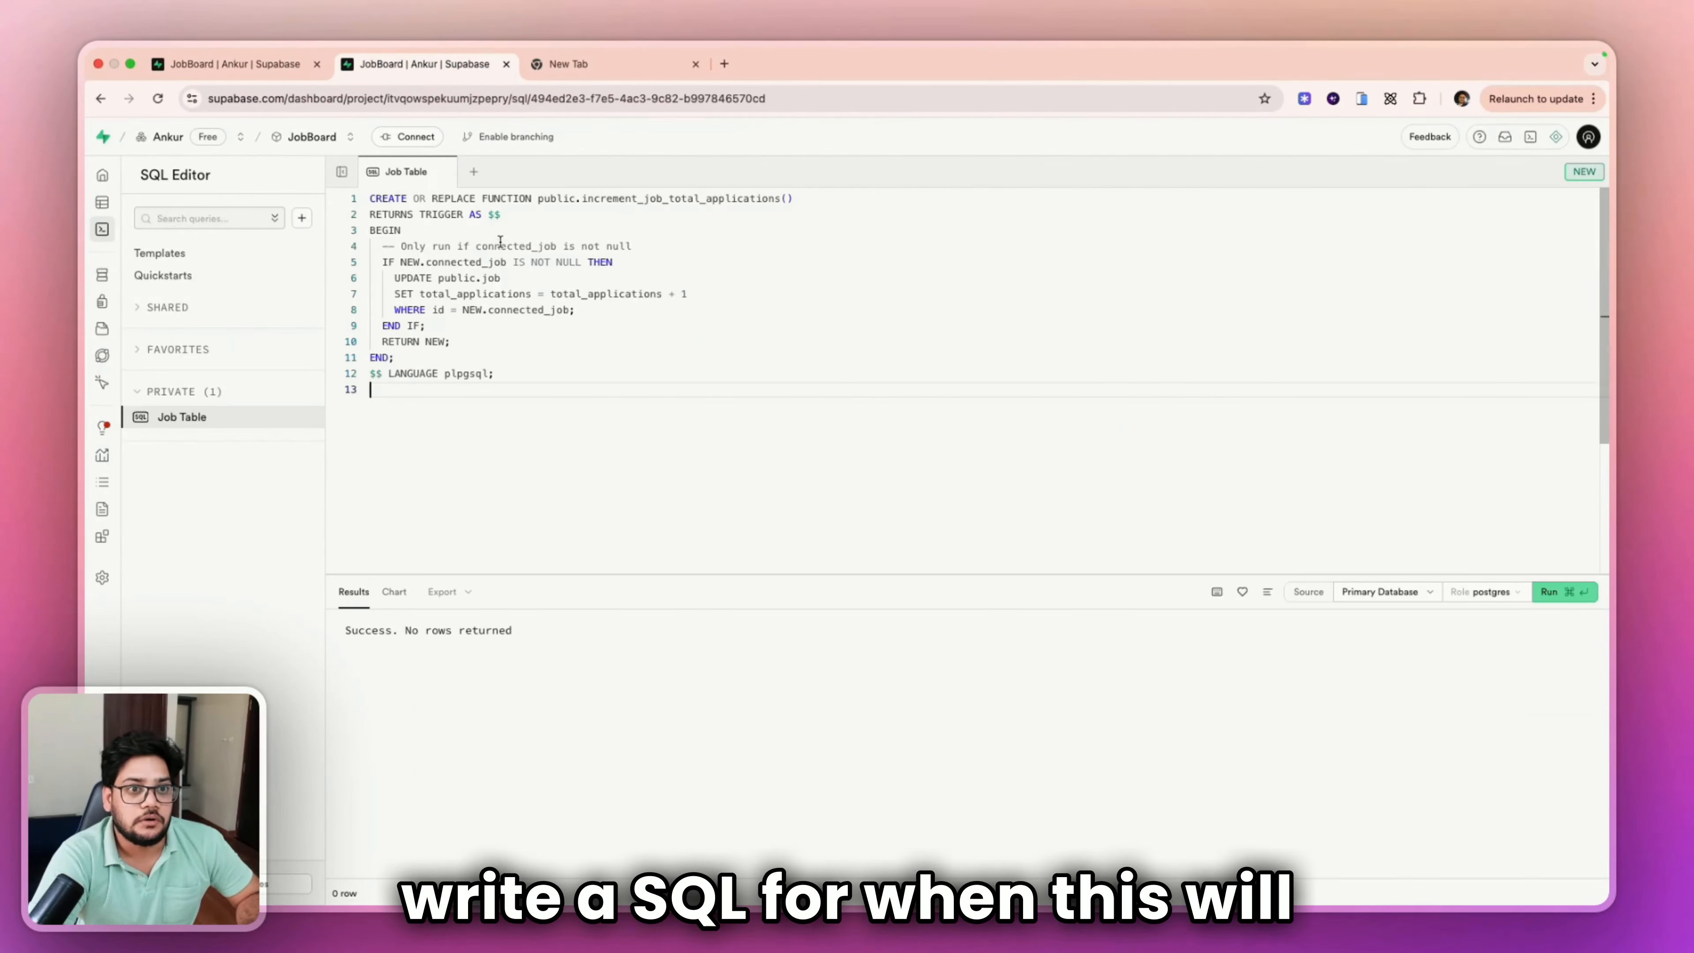
key(super+a)
key(super+v)
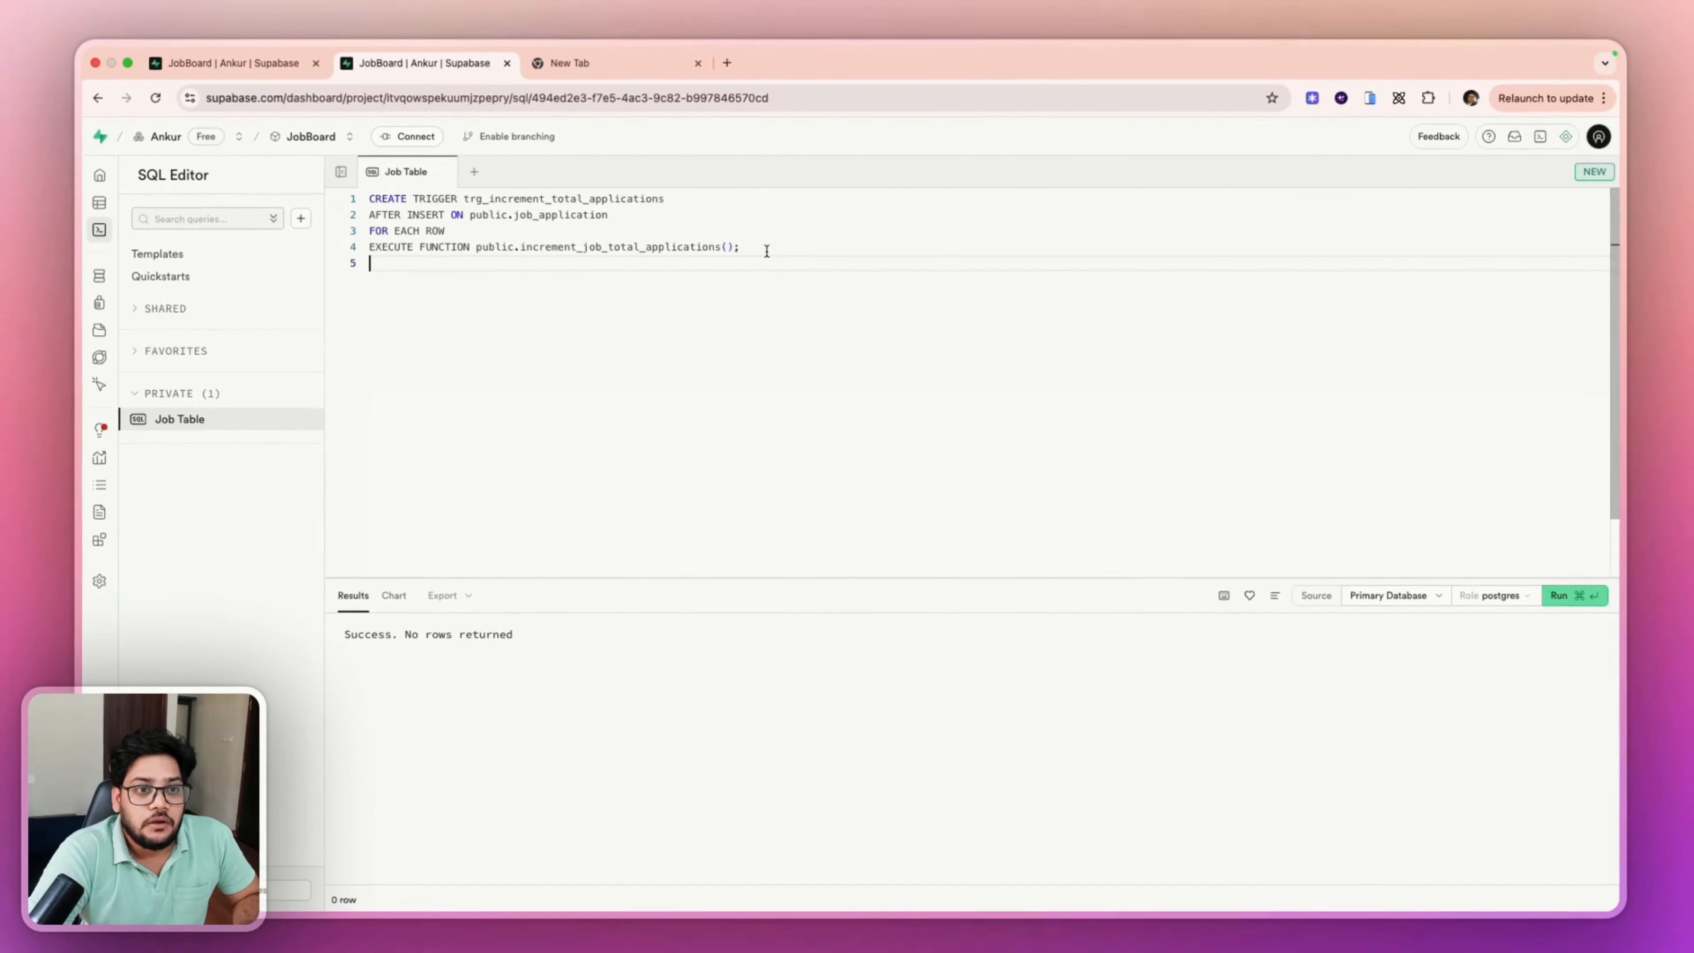
double_click(553, 246)
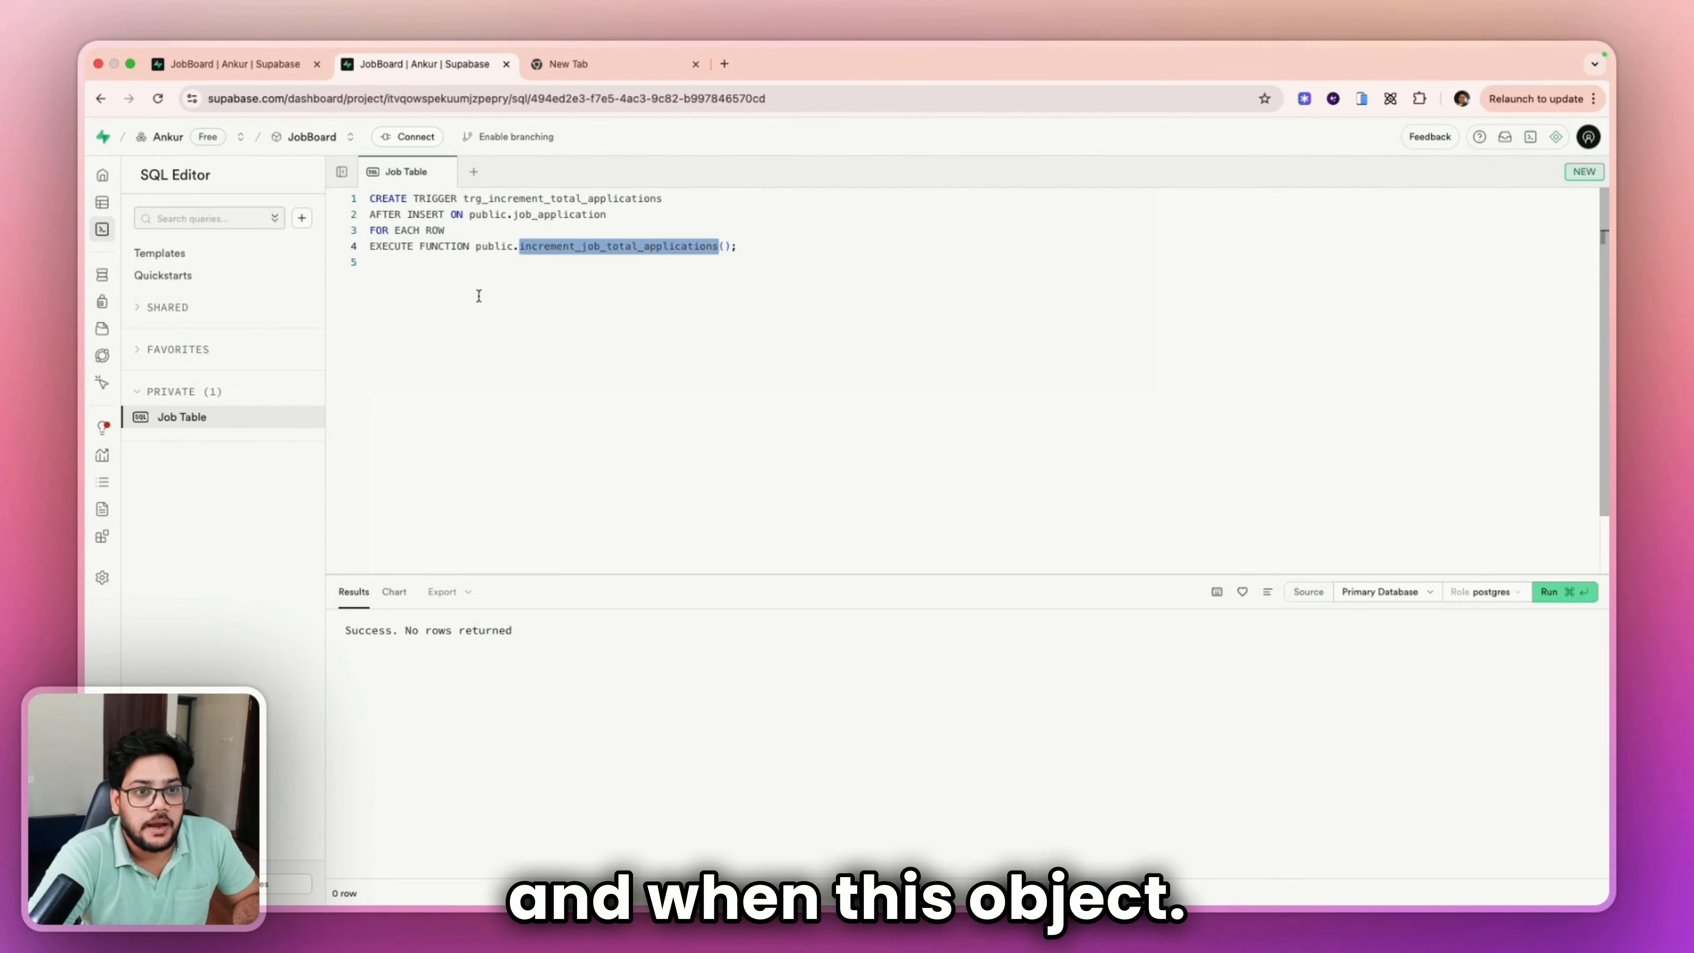
double_click(540, 217)
click(519, 263)
key(super+Return)
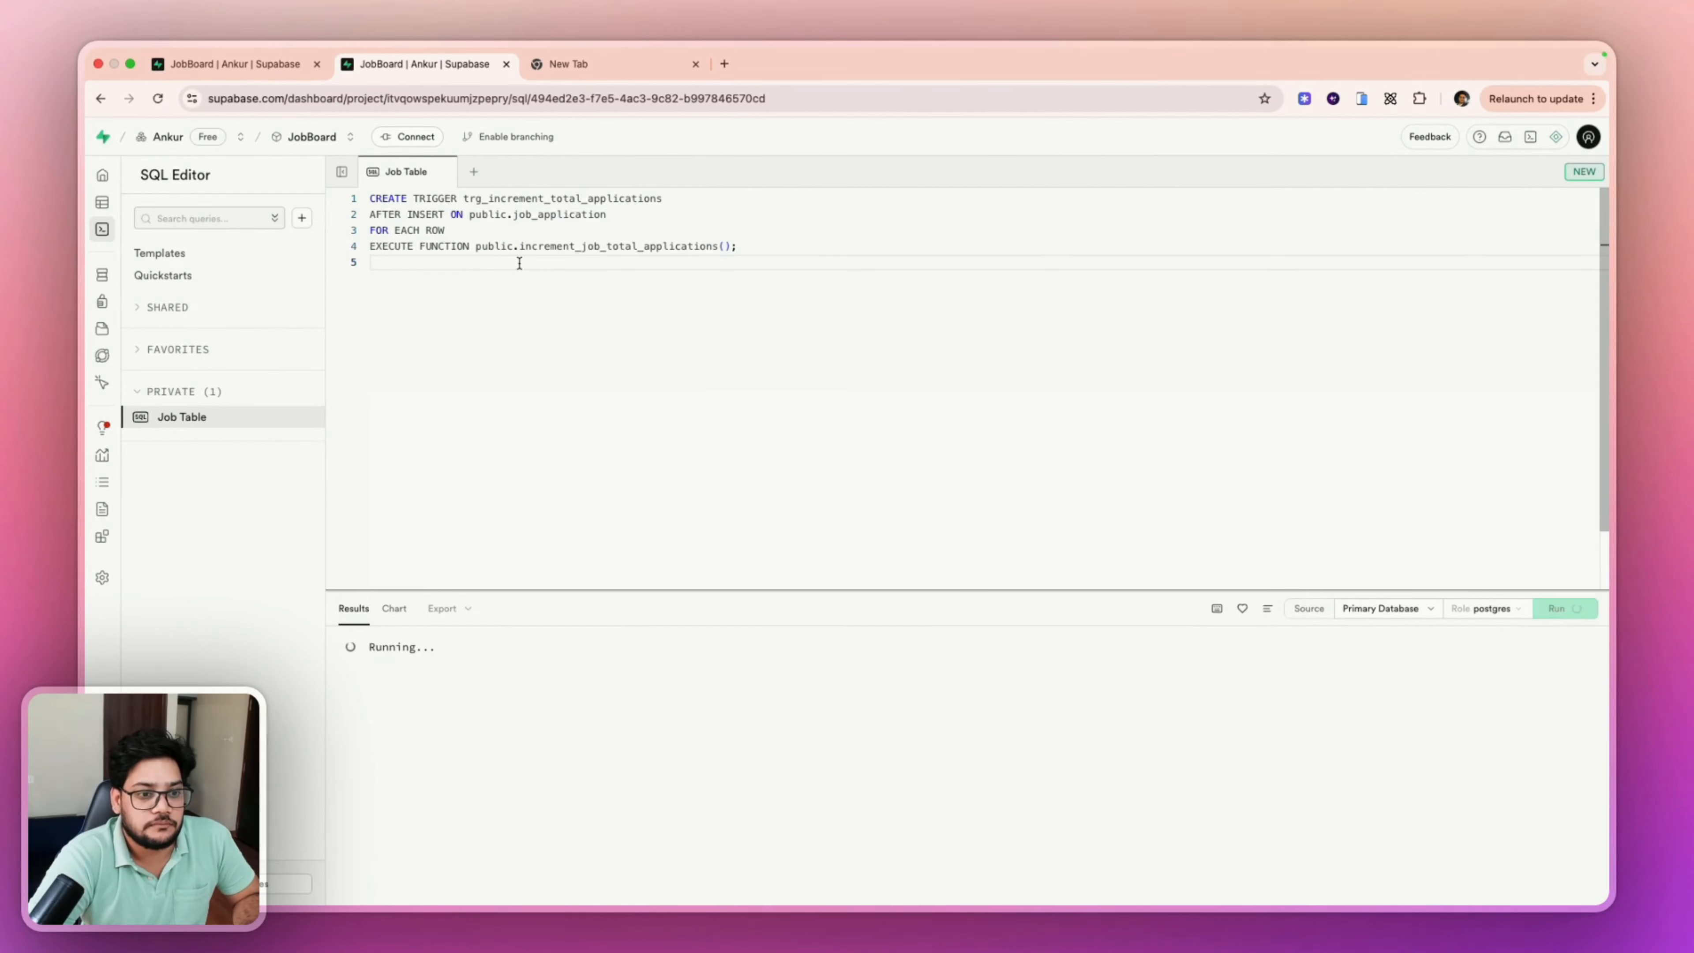
Open the job table in the Supabase Table Editor.
click(115, 208)
click(197, 313)
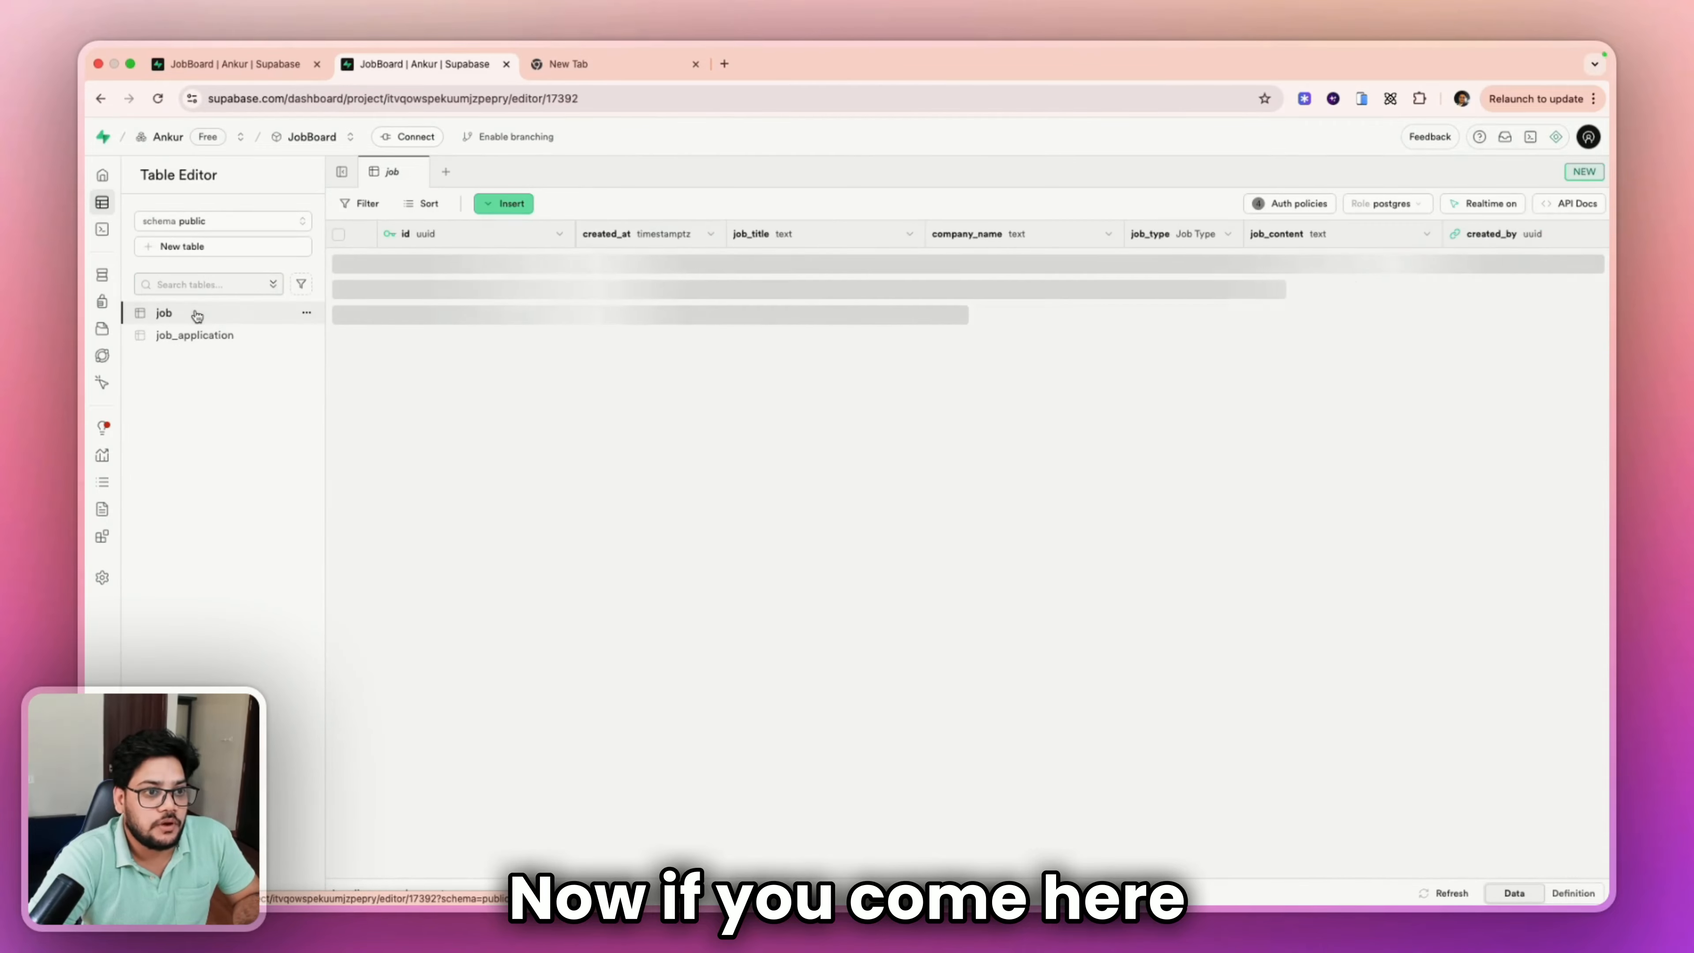
Switch to the Bubble editor and examine the Apply Job button's workflow, including the JSON payload of its Insert Job Application action.
key(ctrl+Left)
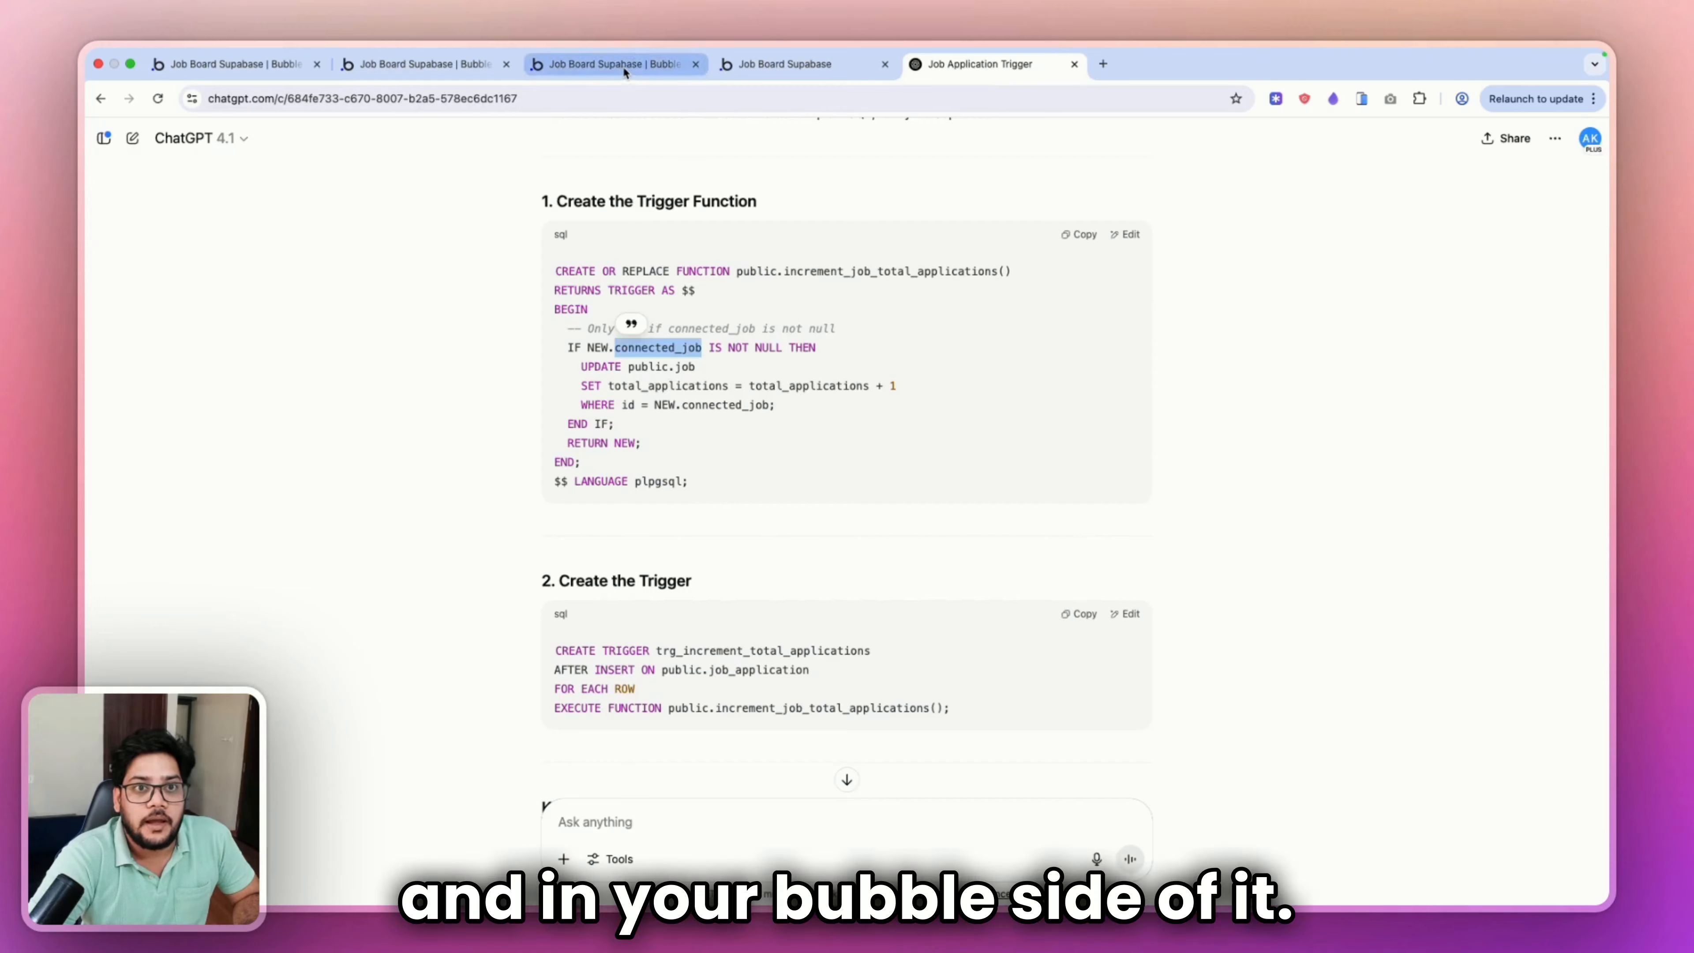
click(622, 69)
click(420, 63)
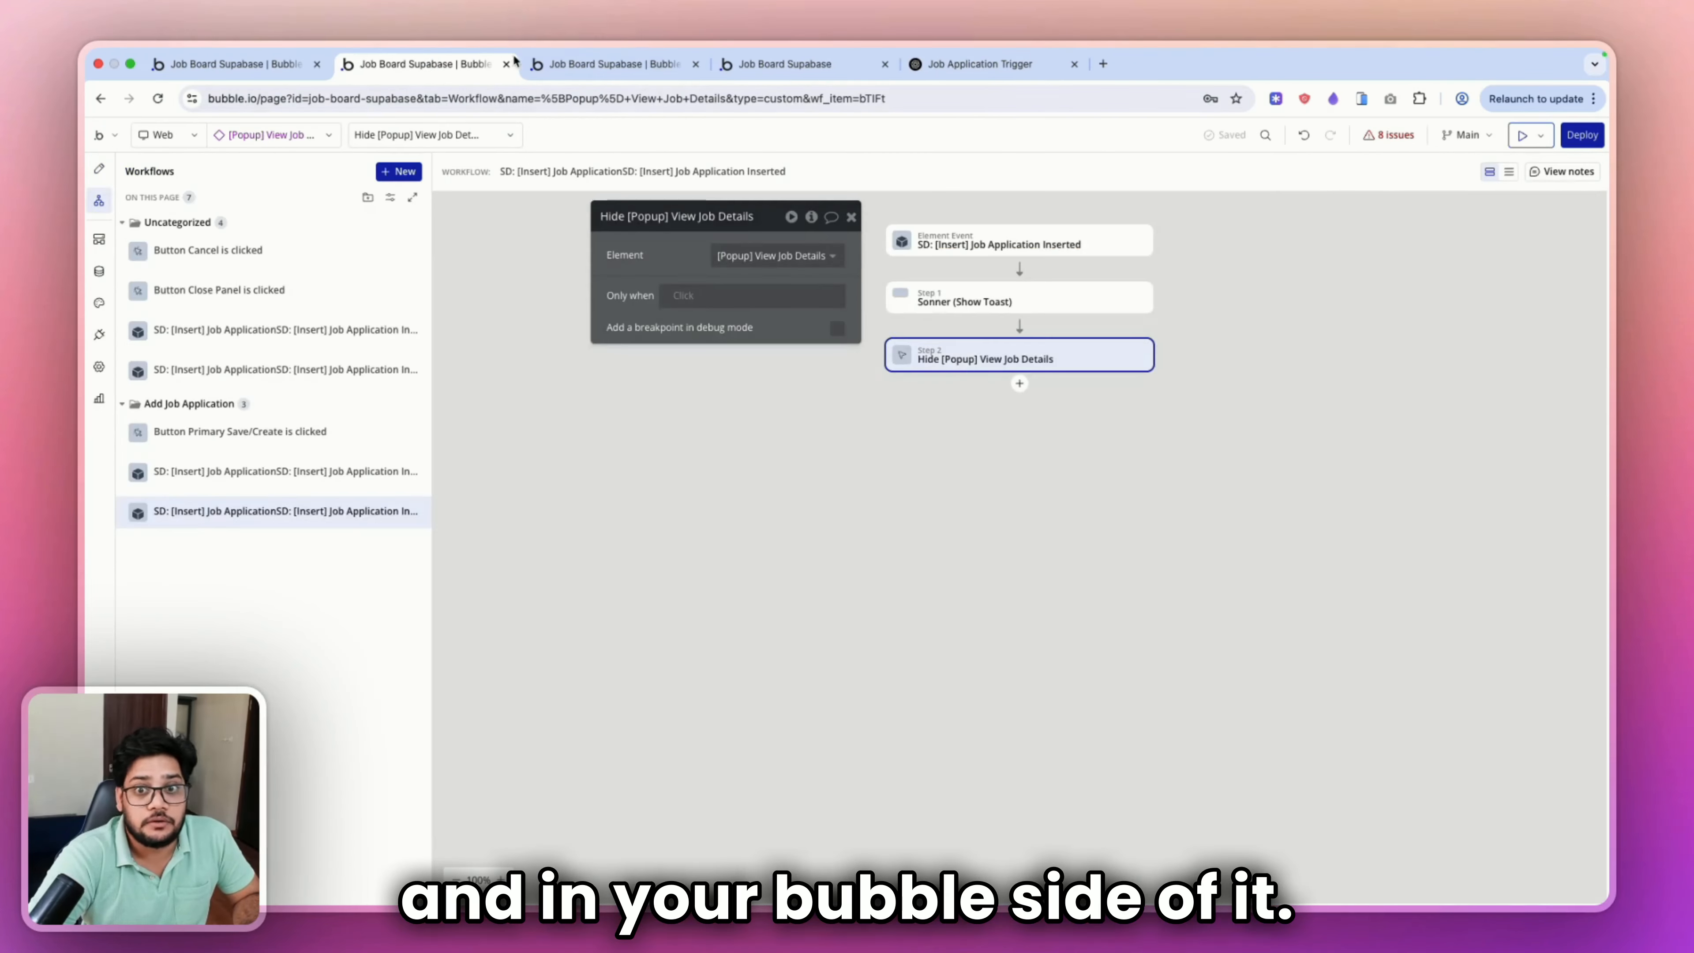
click(99, 168)
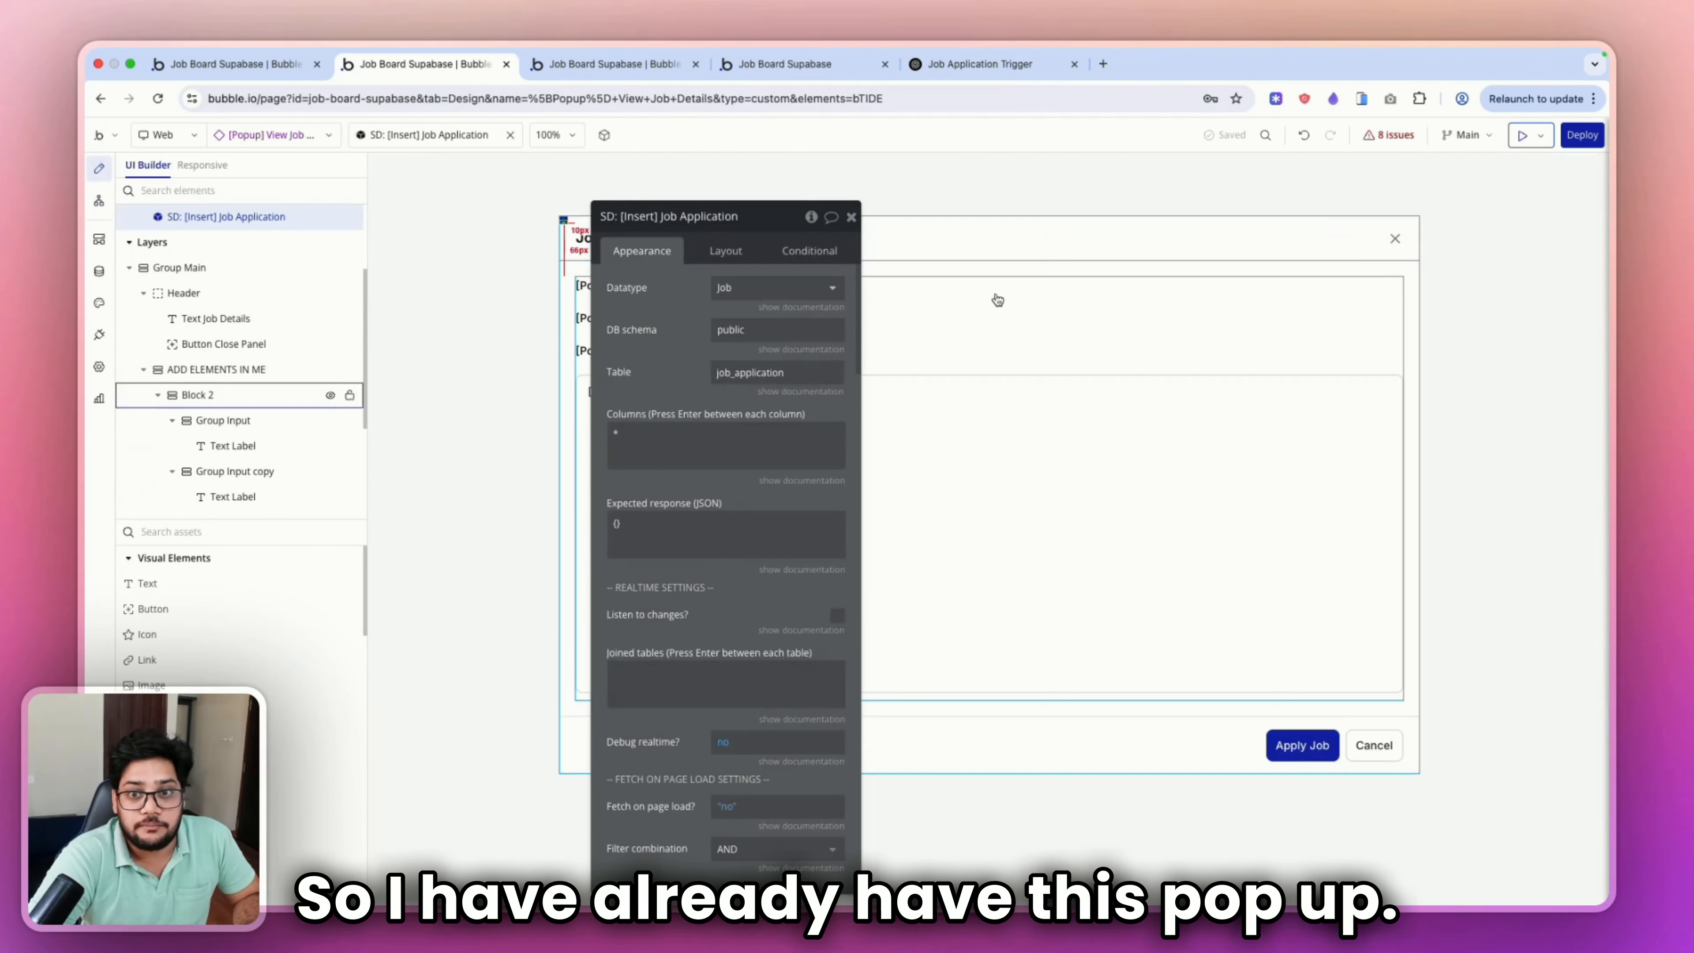
click(1297, 744)
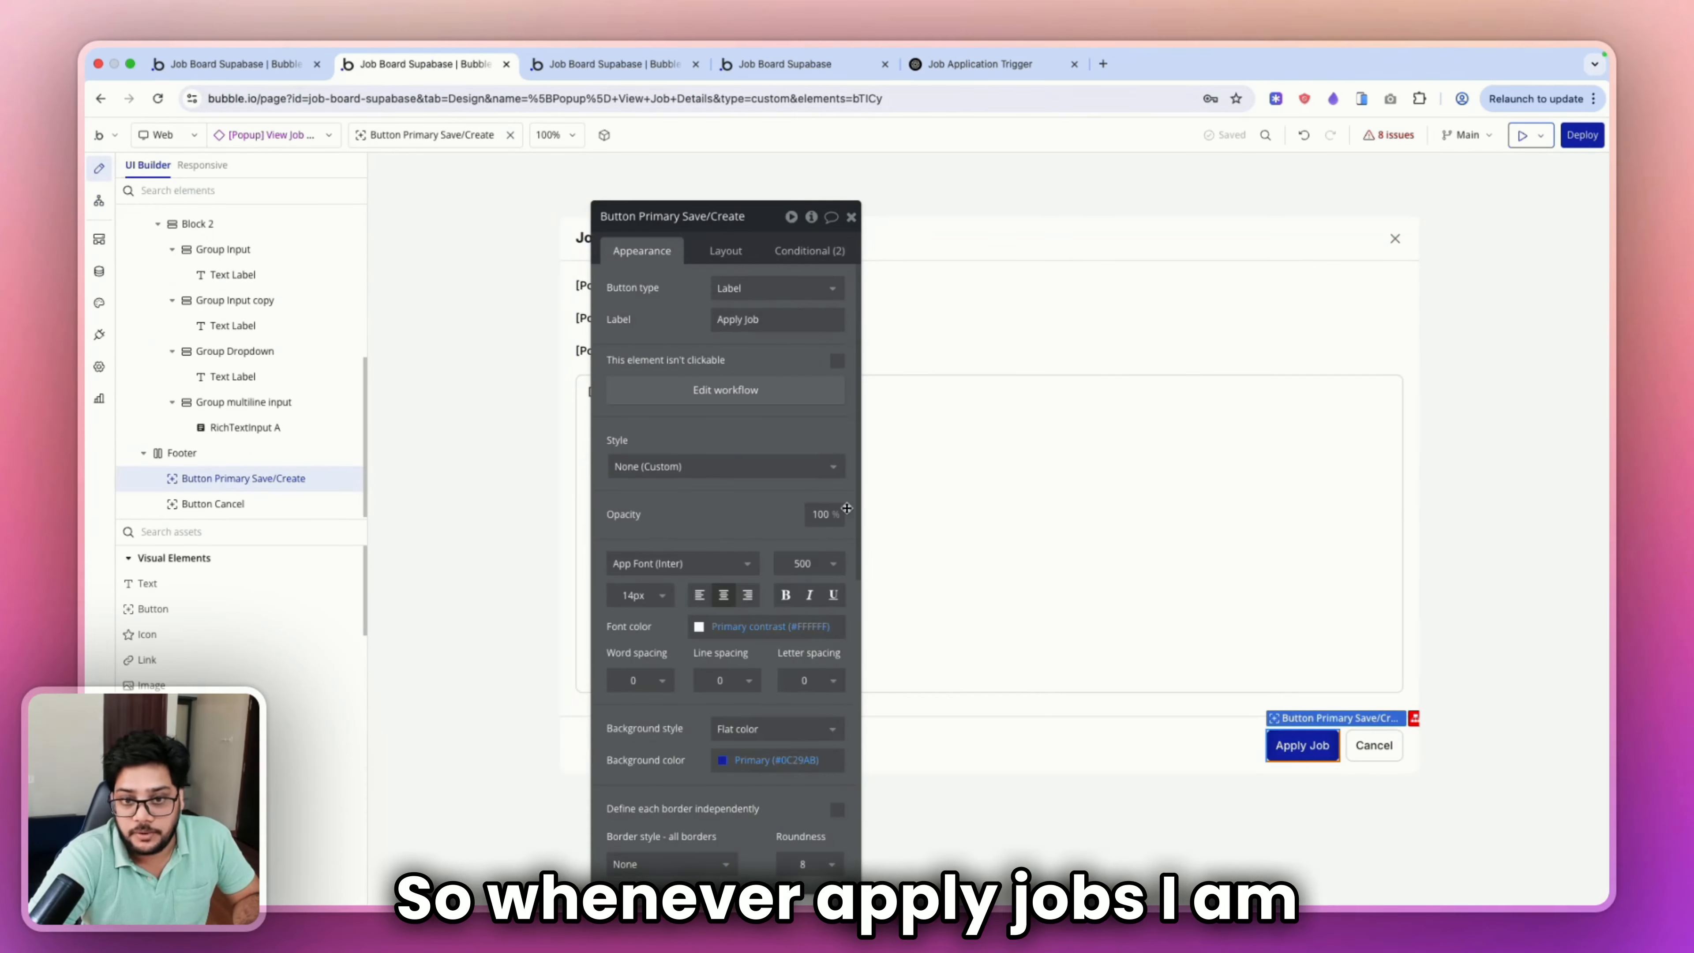
click(724, 390)
click(1019, 297)
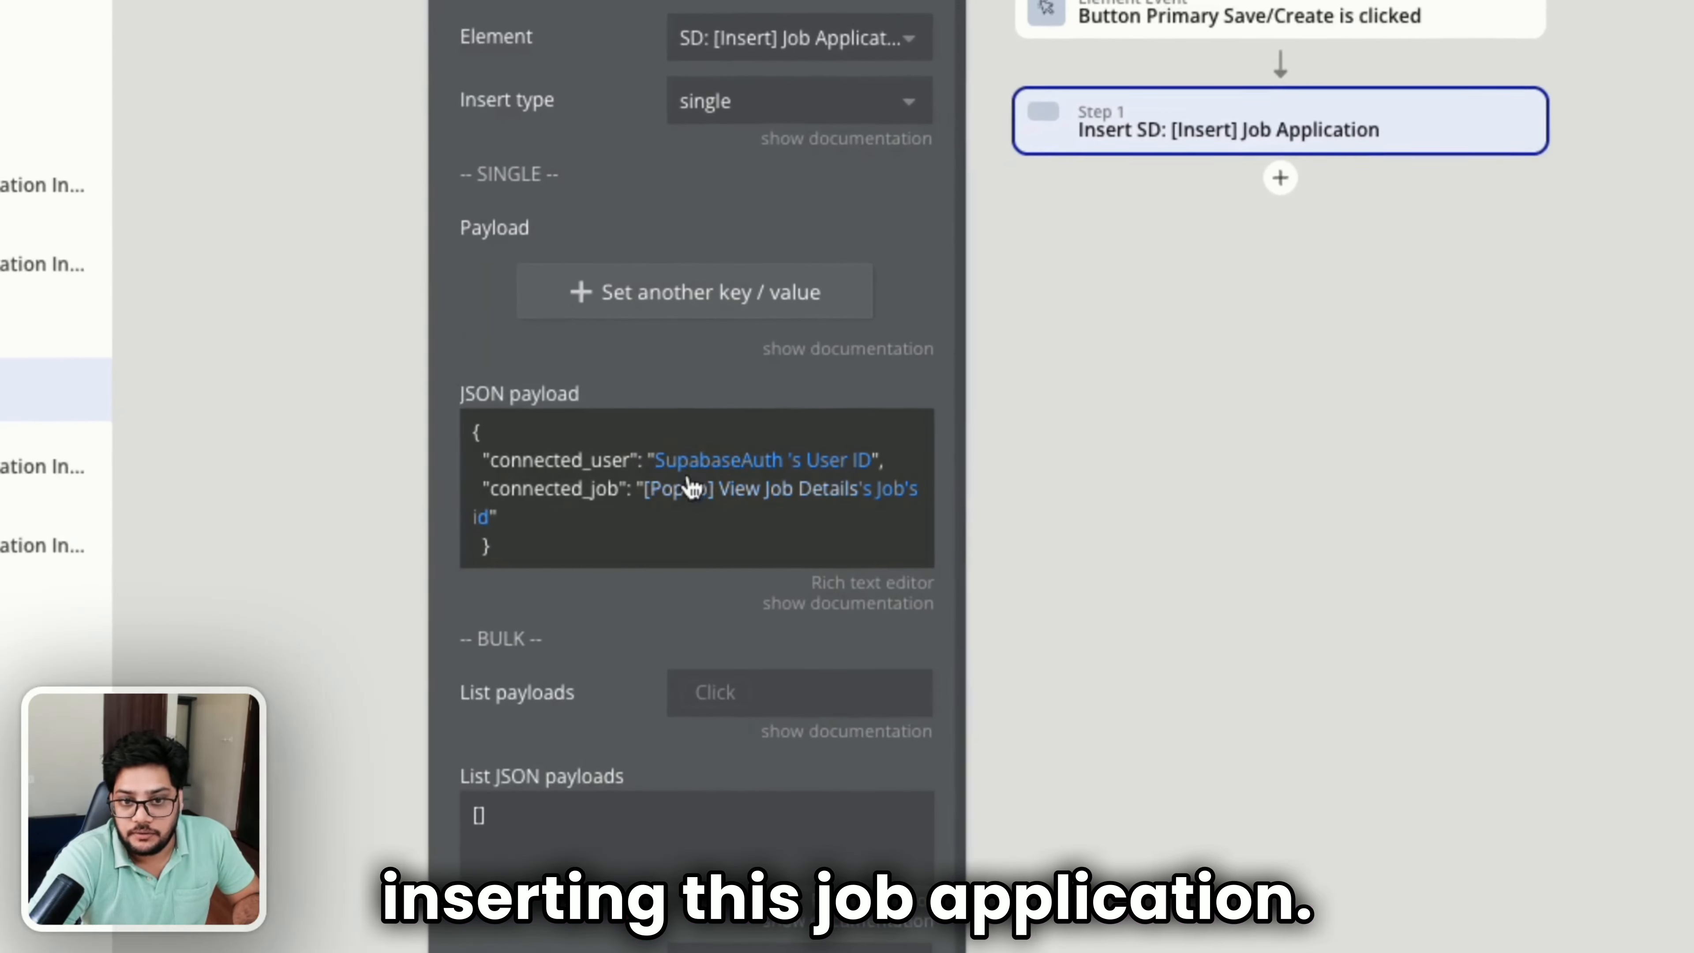
scroll(586, 601, down, 3)
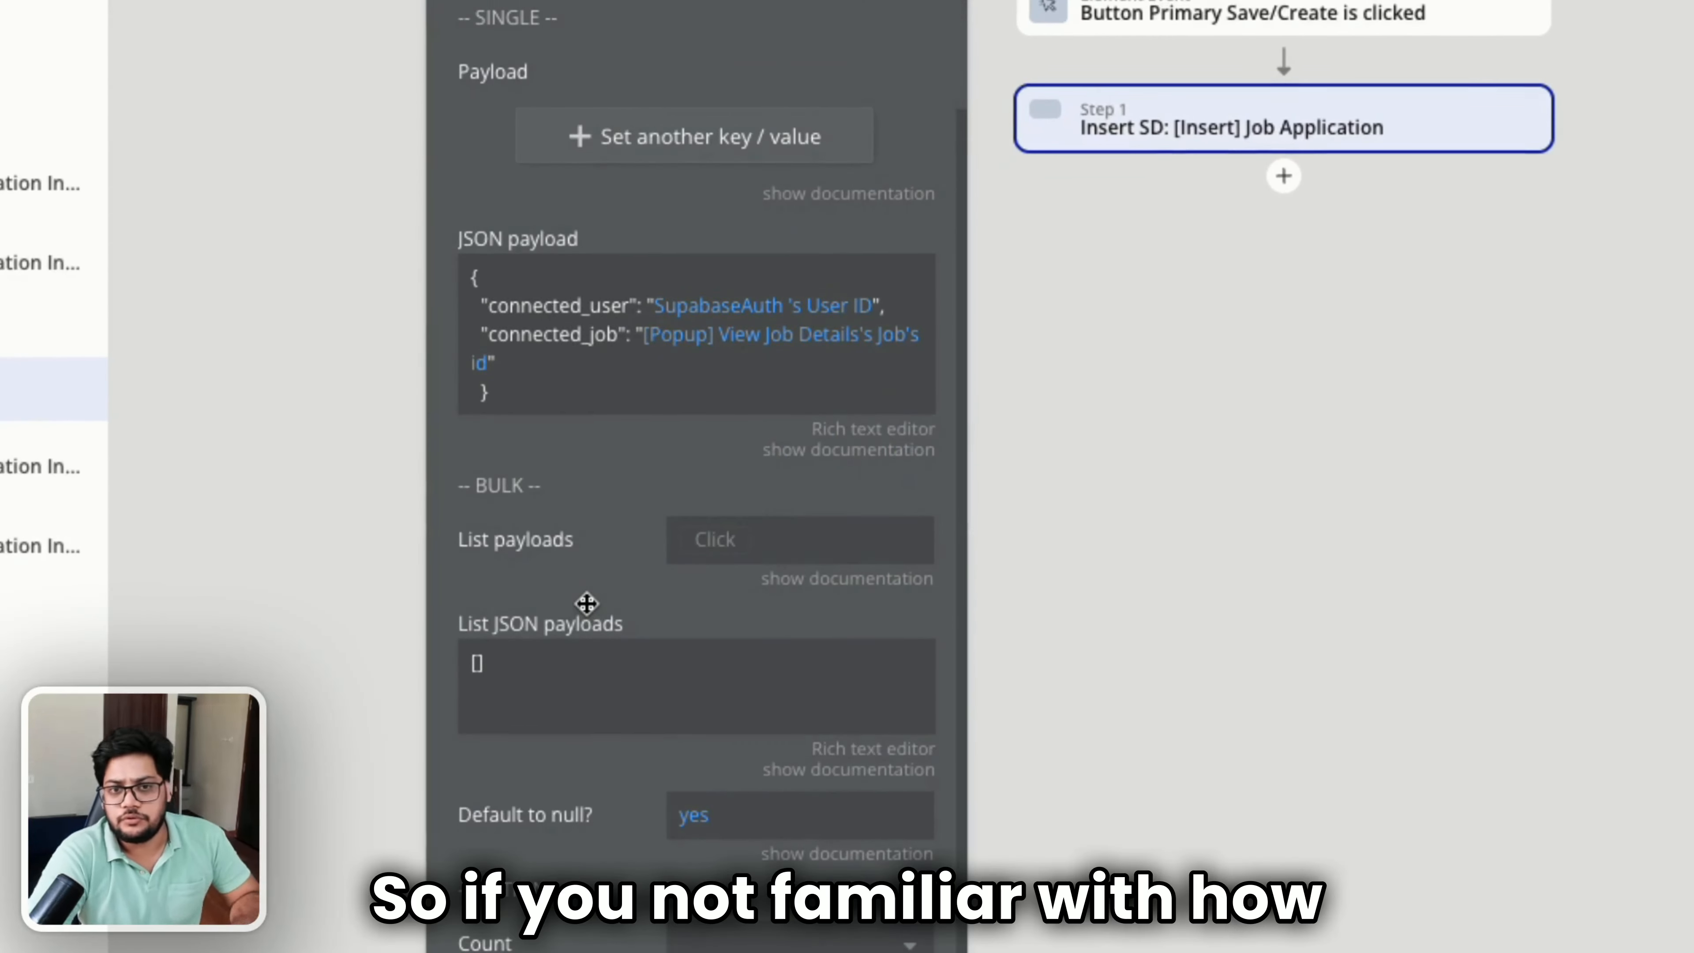
scroll(587, 604, up, 1)
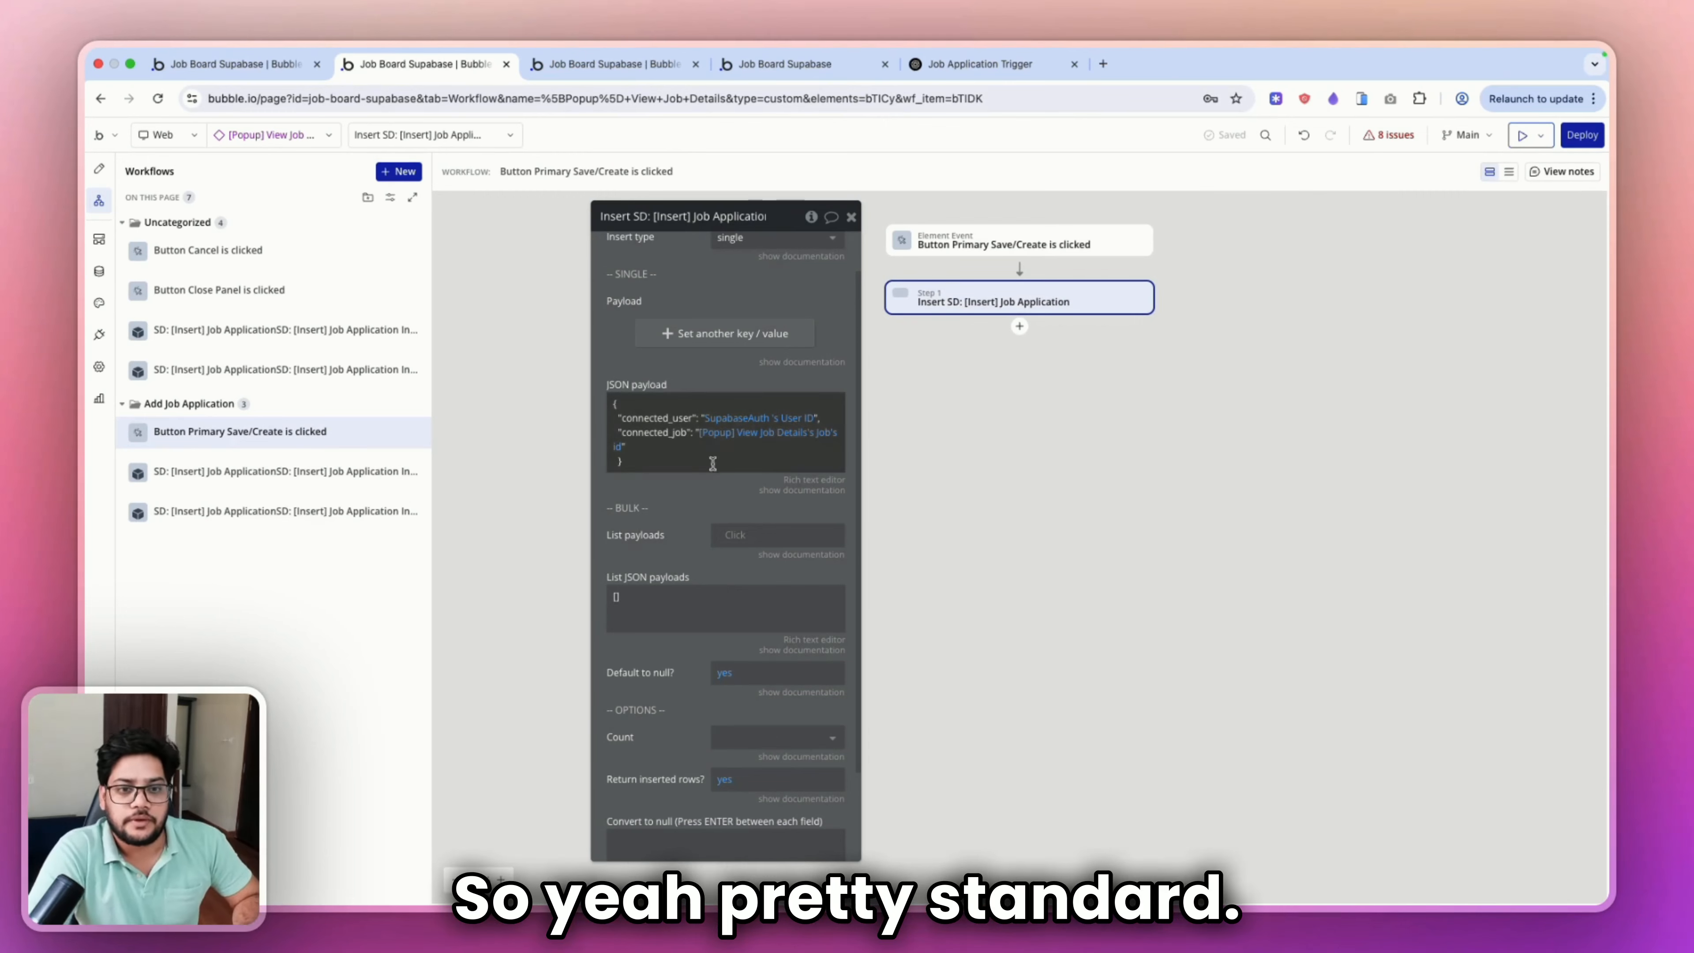
Reload the Job Board app preview and apply for the Full Stack Developer job at NextGen Software.
click(676, 74)
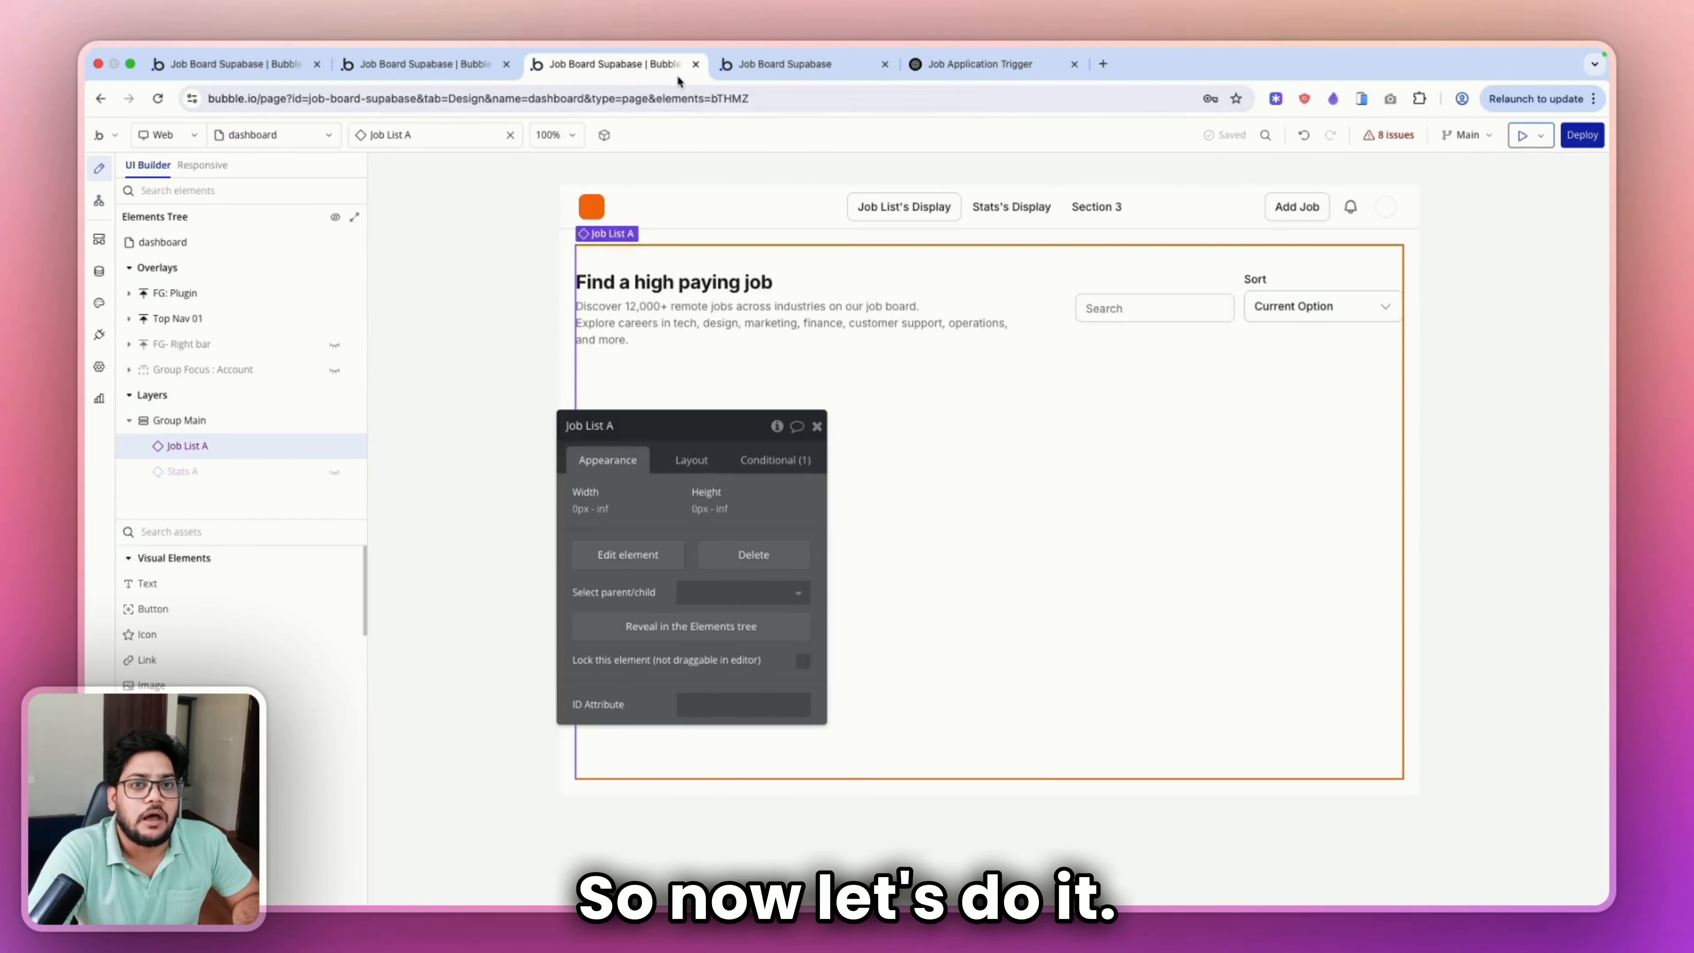
click(804, 63)
key(super+r)
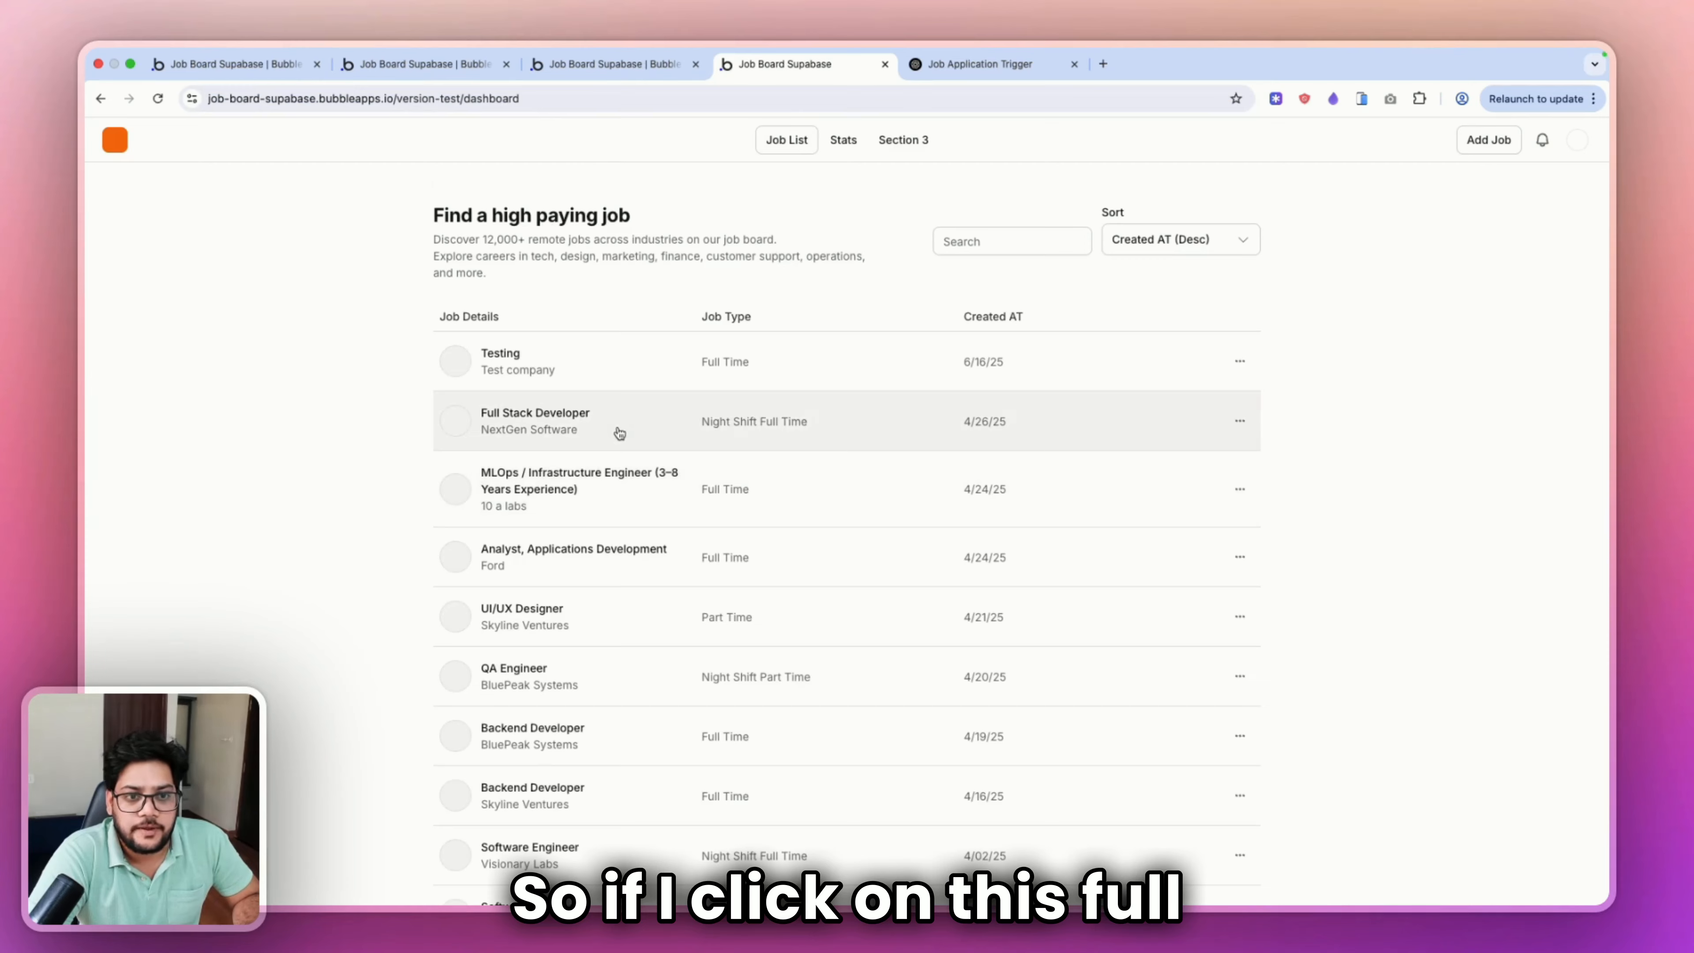
click(617, 427)
click(1051, 726)
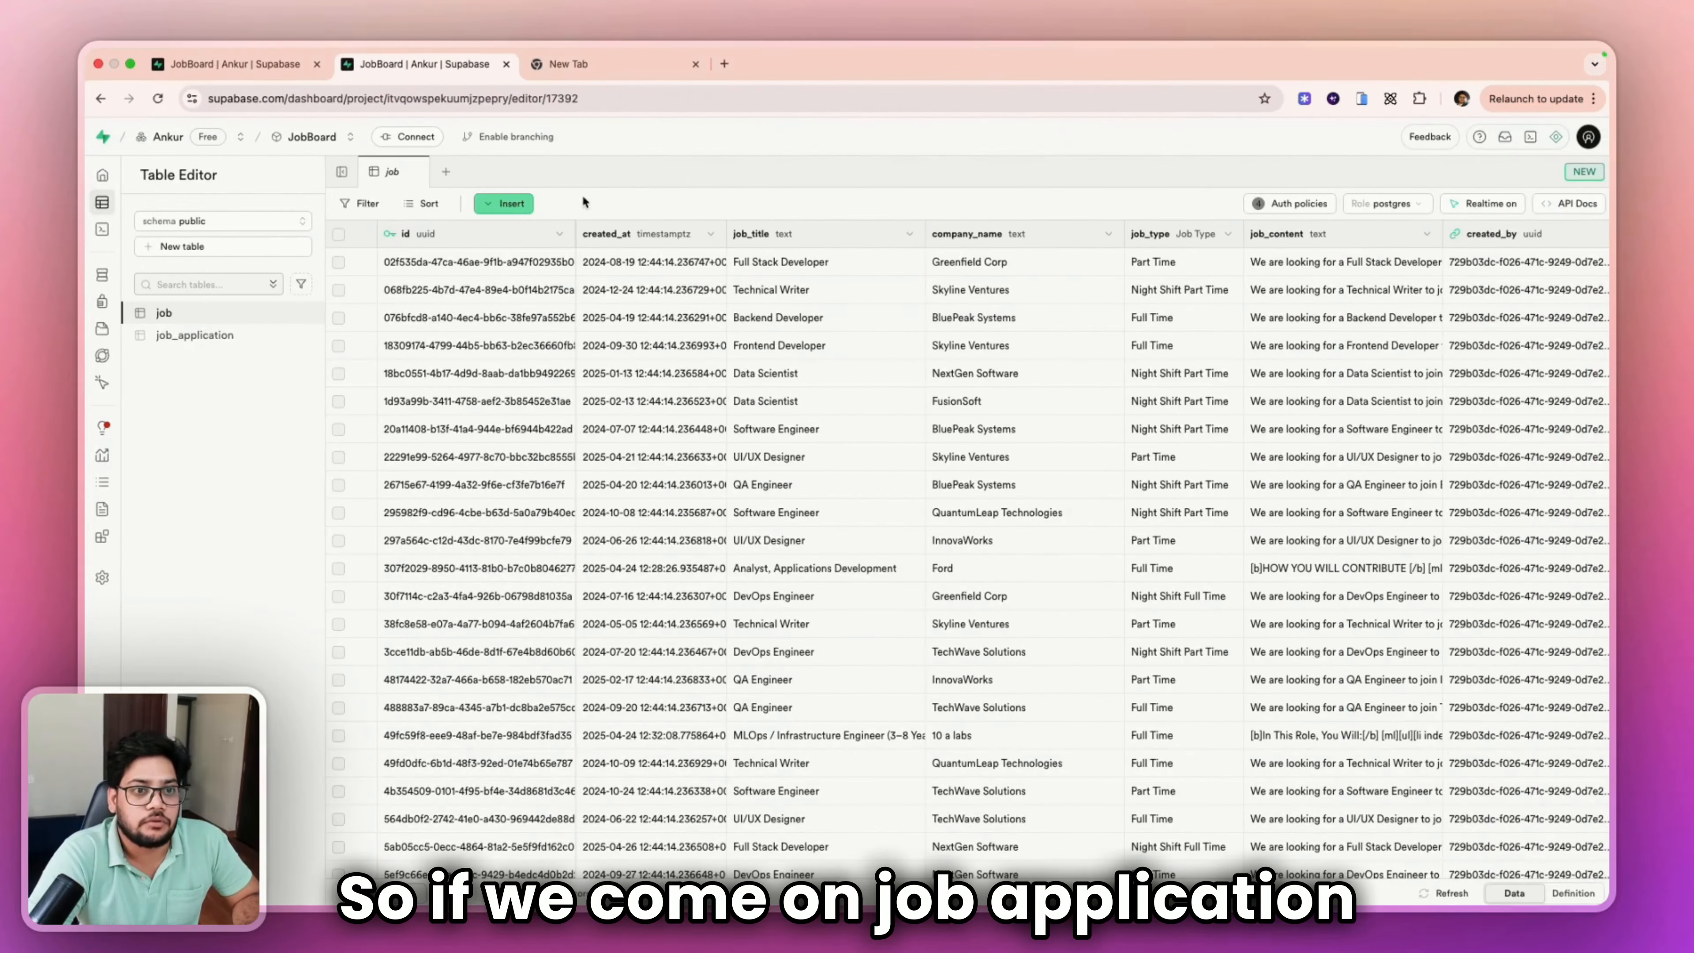
Check Supabase's job_application table for the new entry, and refresh the job table to inspect its total_applications values.
click(190, 334)
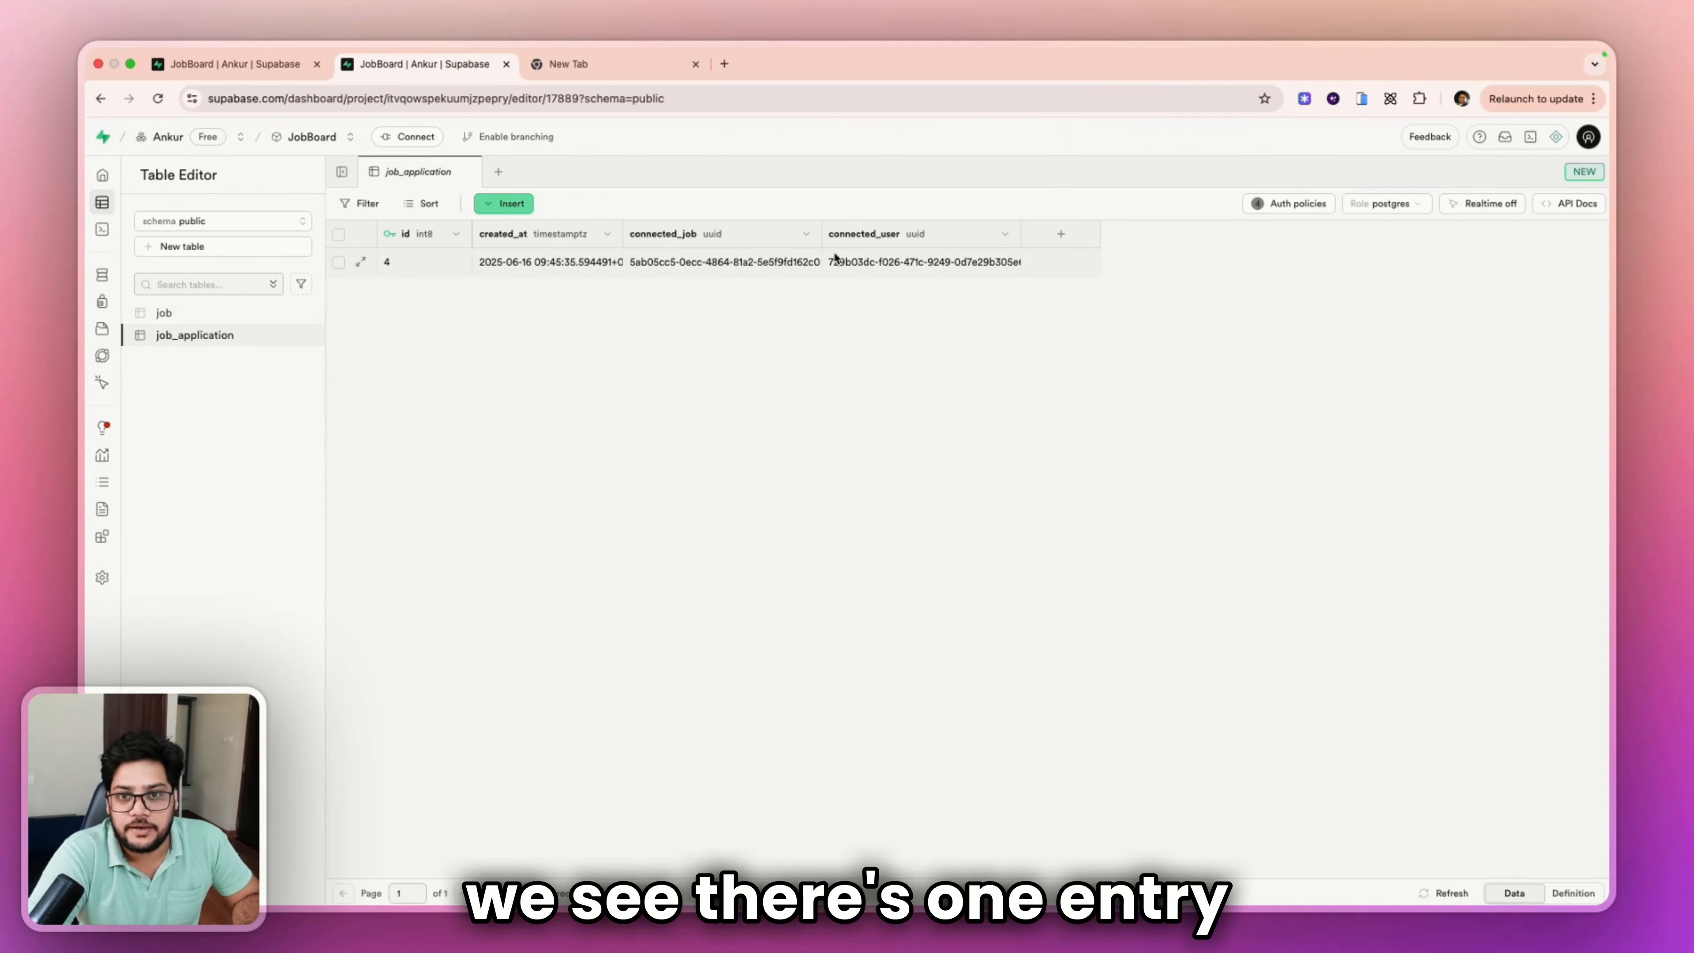
click(186, 313)
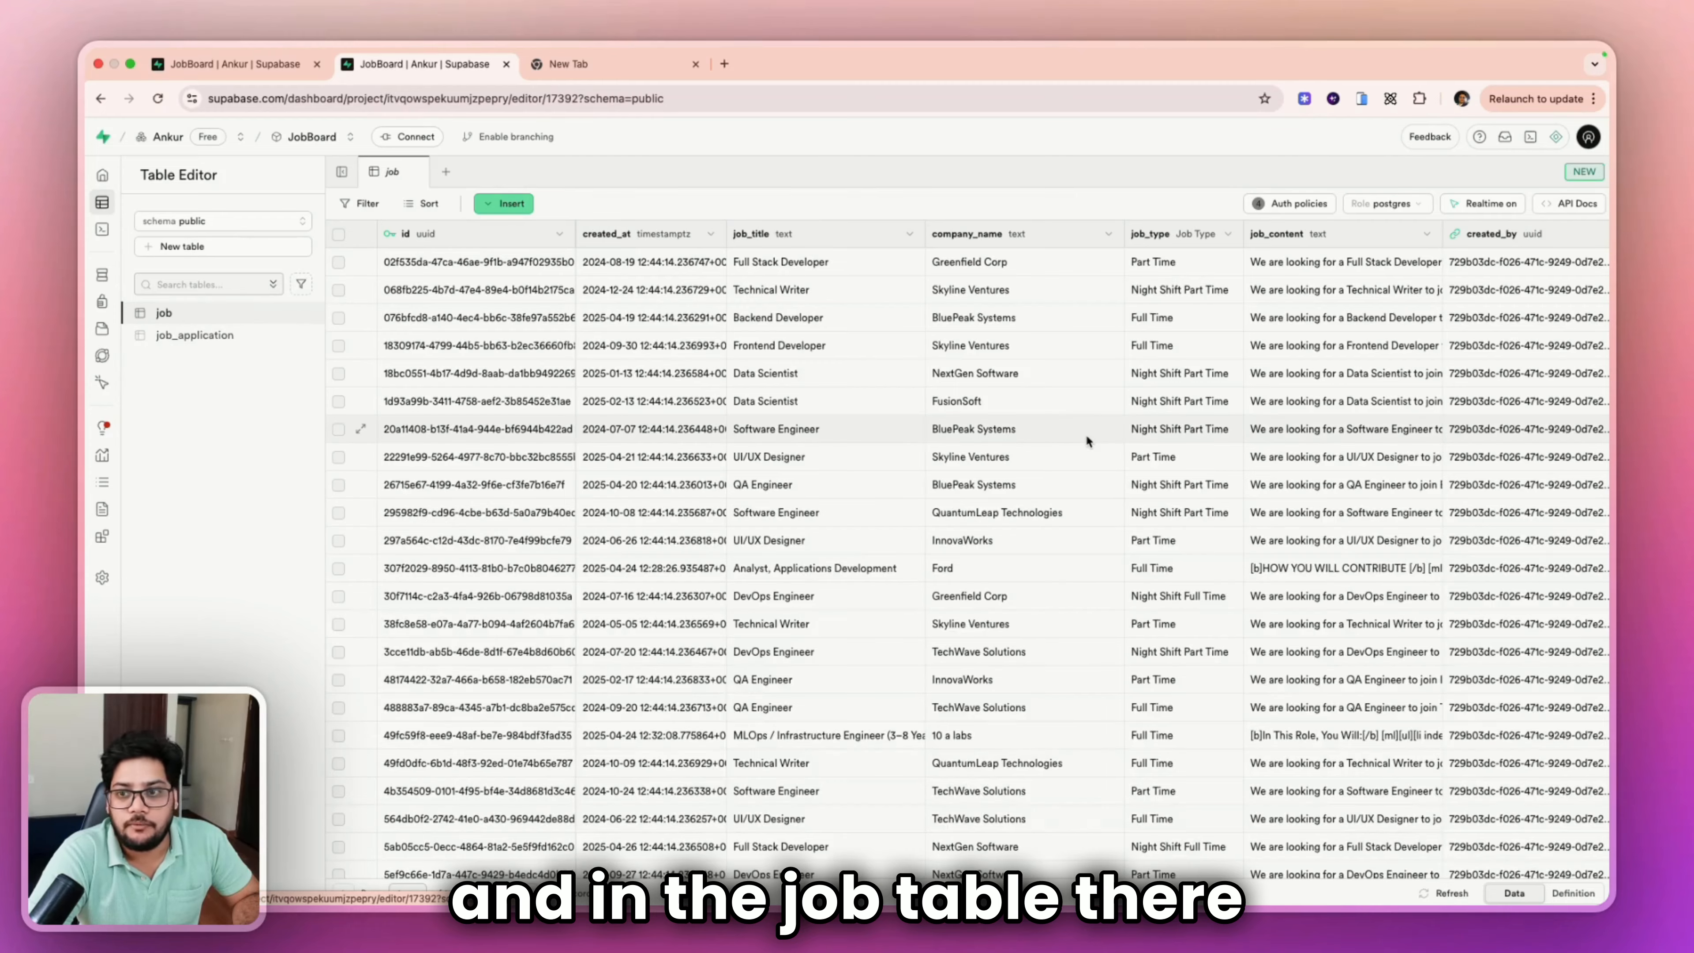
scroll(1085, 433, right, 6)
scroll(1451, 521, down, 9)
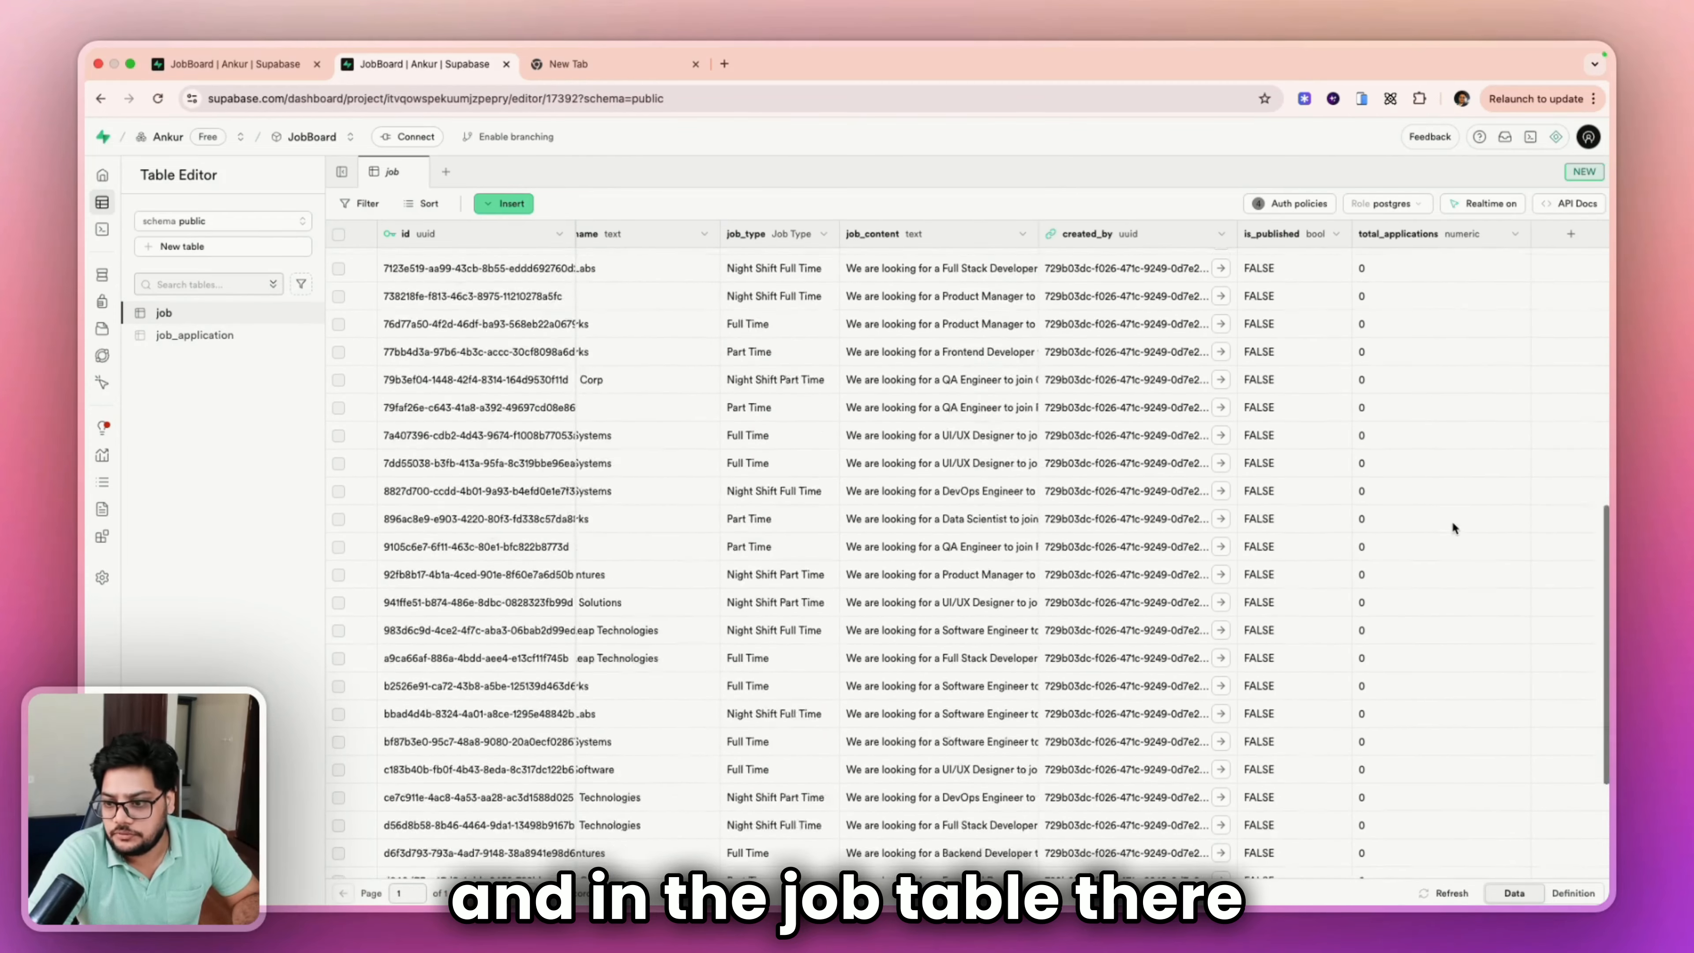
scroll(1452, 521, down, 4)
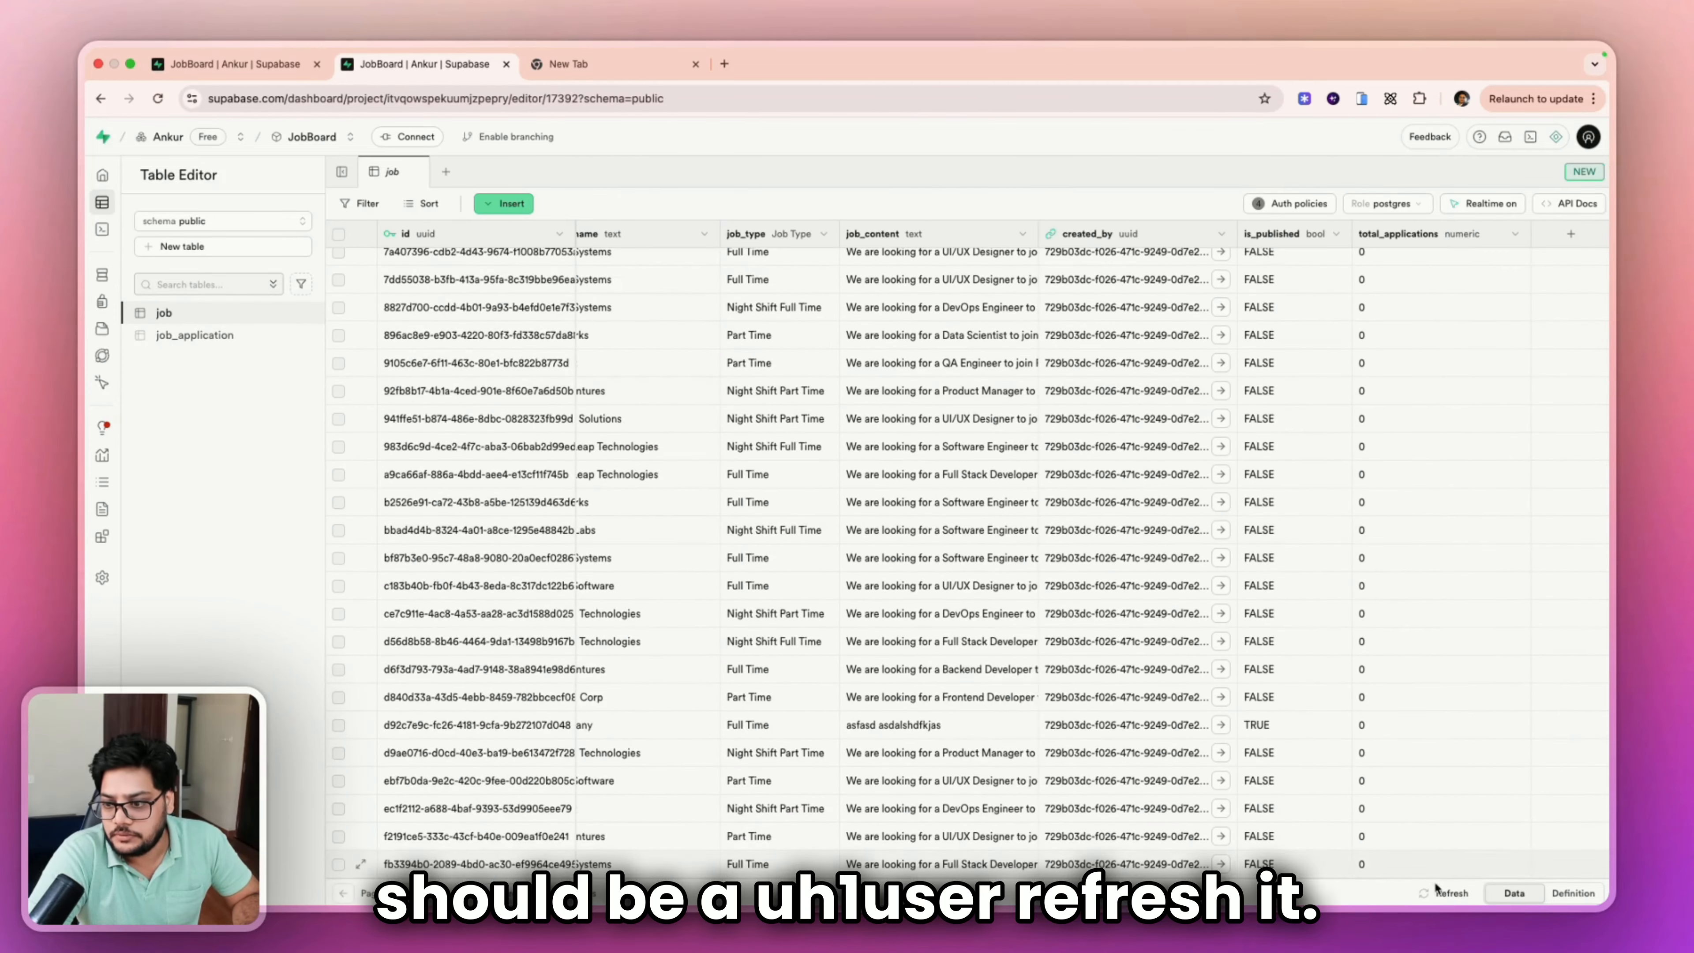
click(1440, 892)
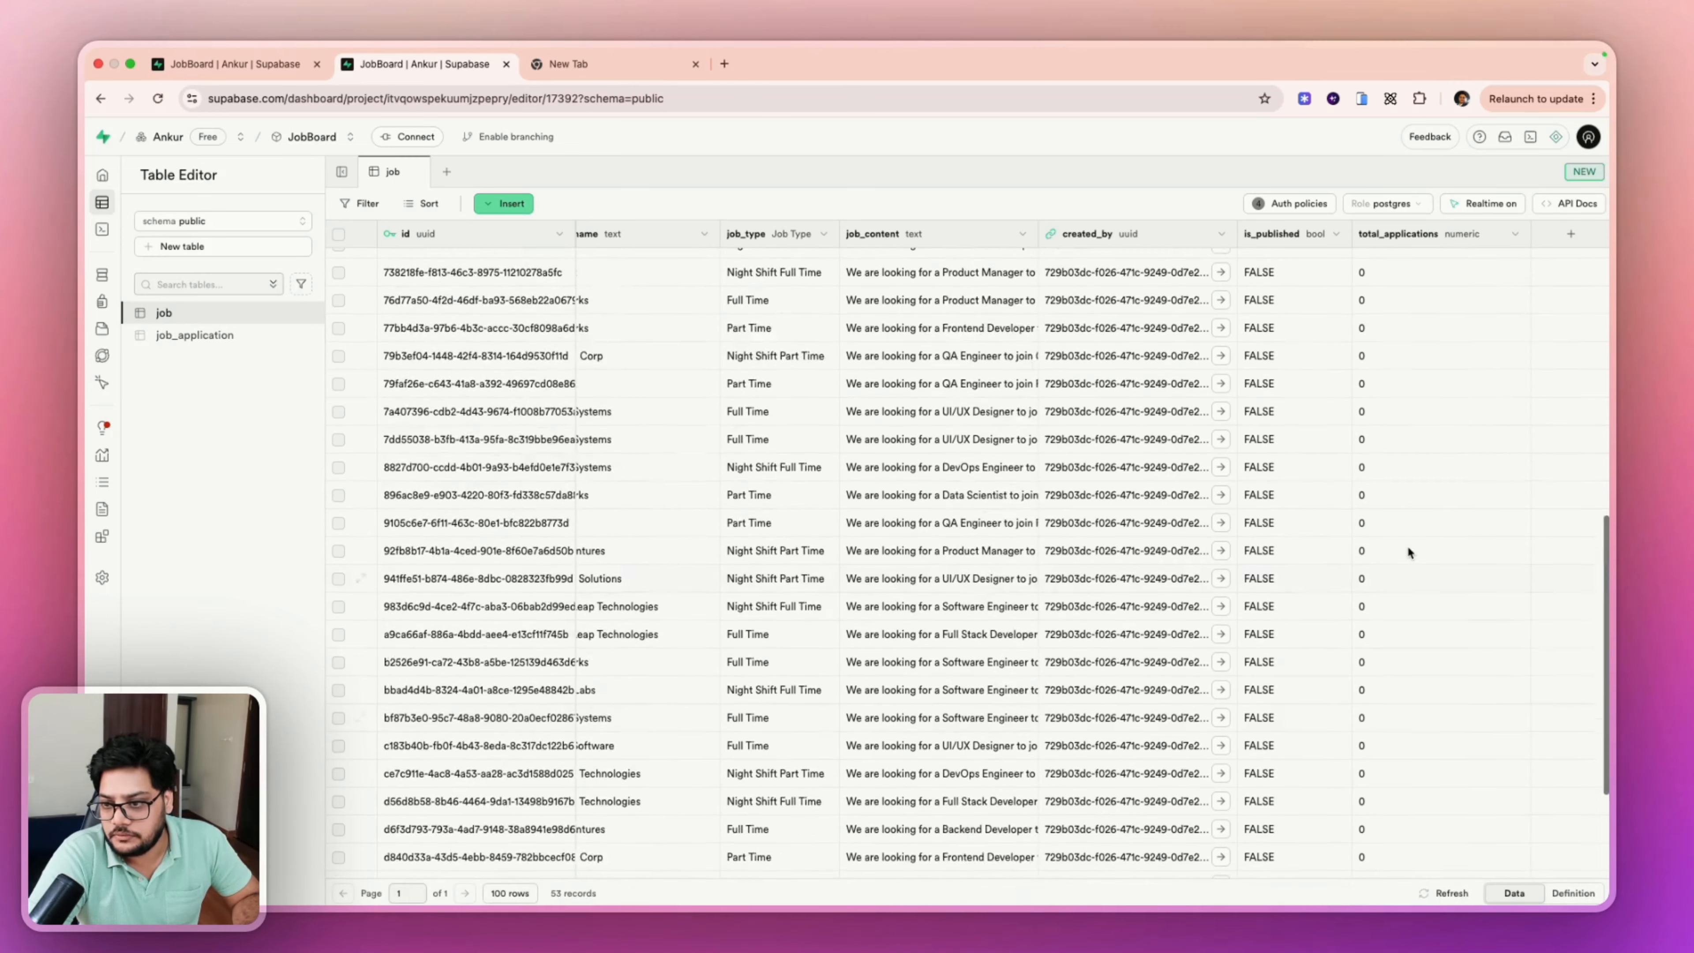
scroll(1408, 548, up, 6)
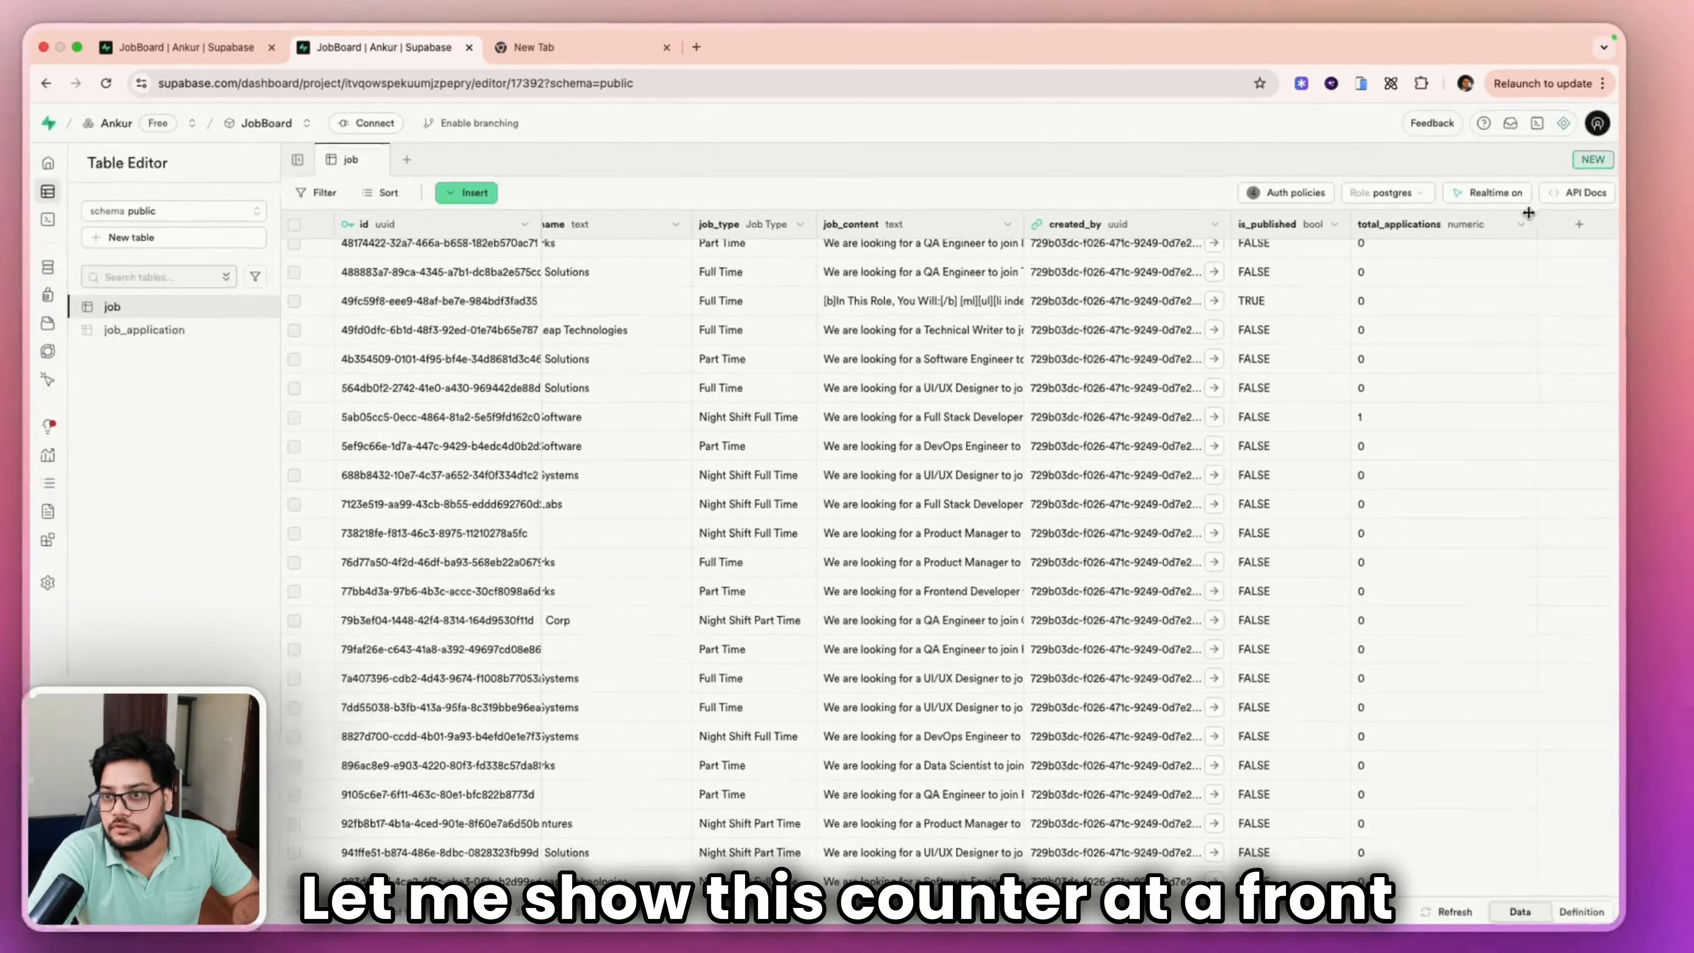
Open the settings of the job table's total_applications column to get its exact name, and close them.
click(1653, 11)
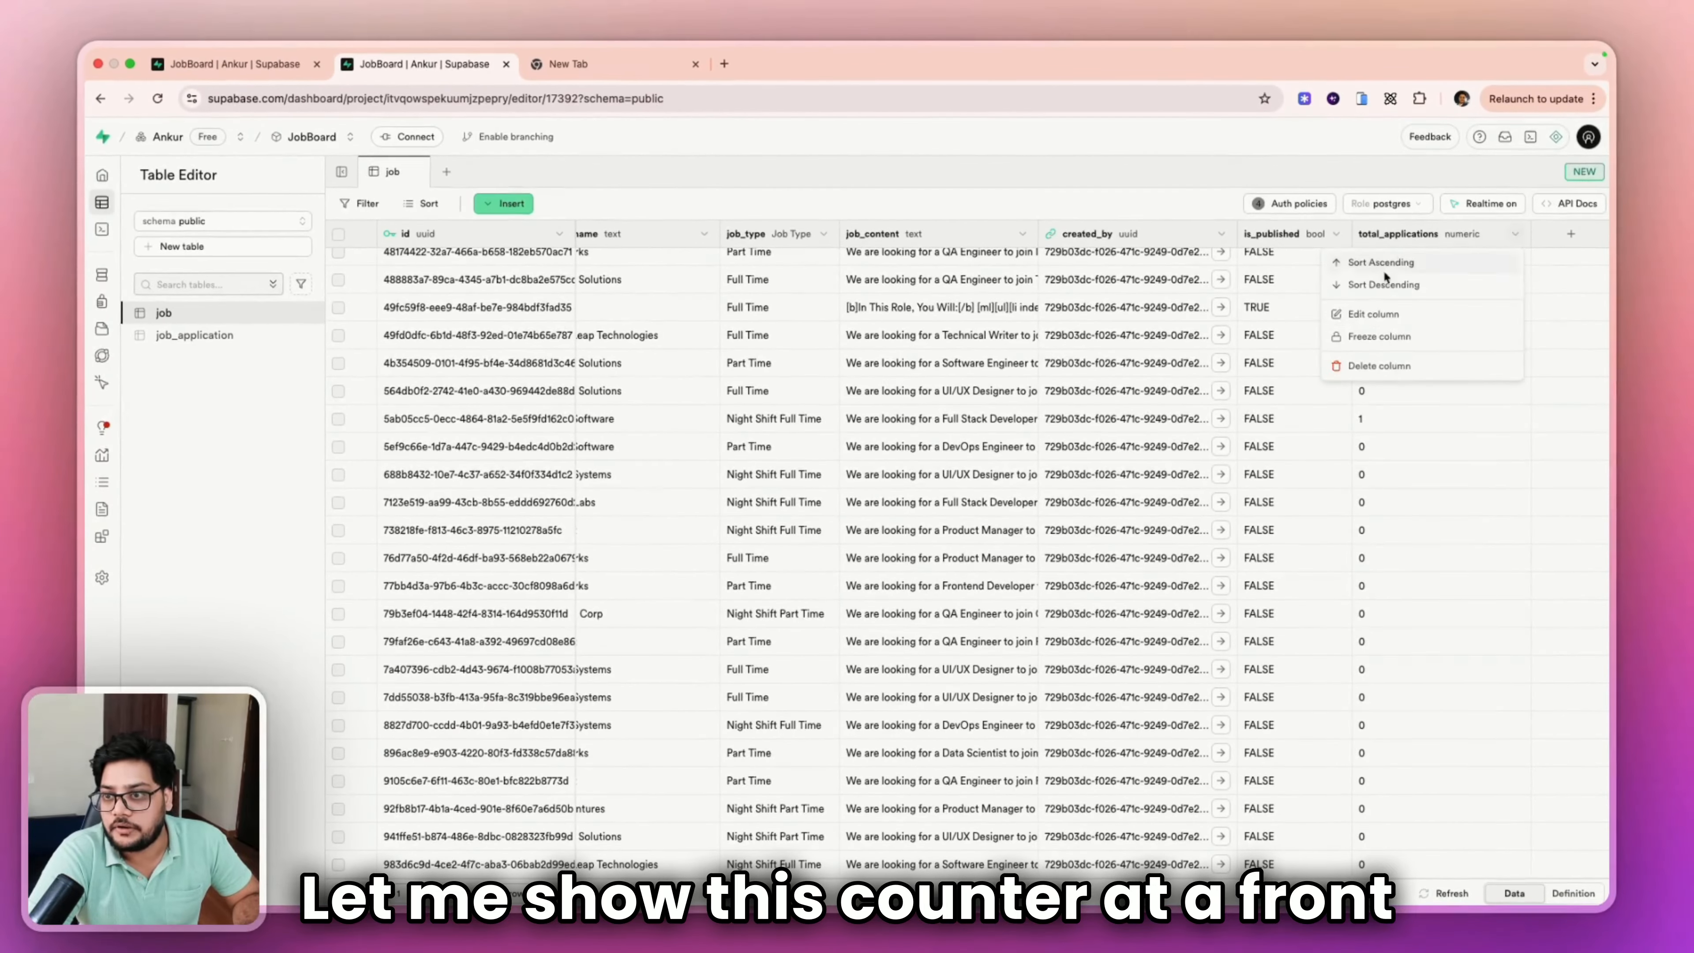
click(1370, 309)
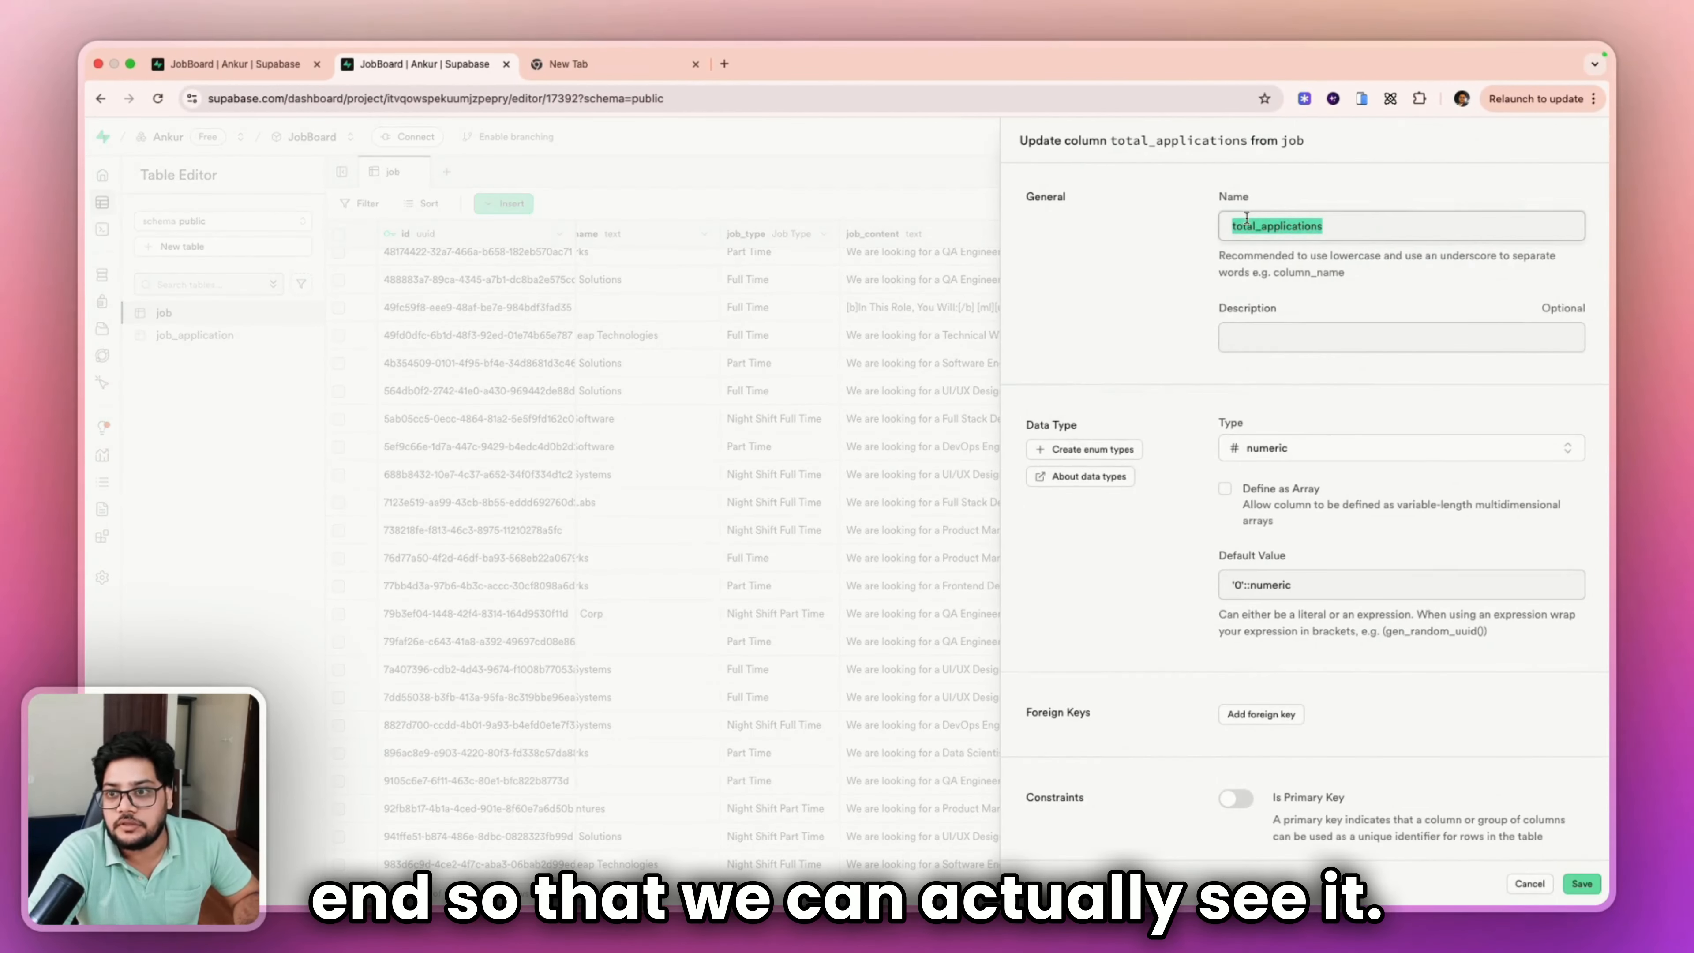
click(871, 216)
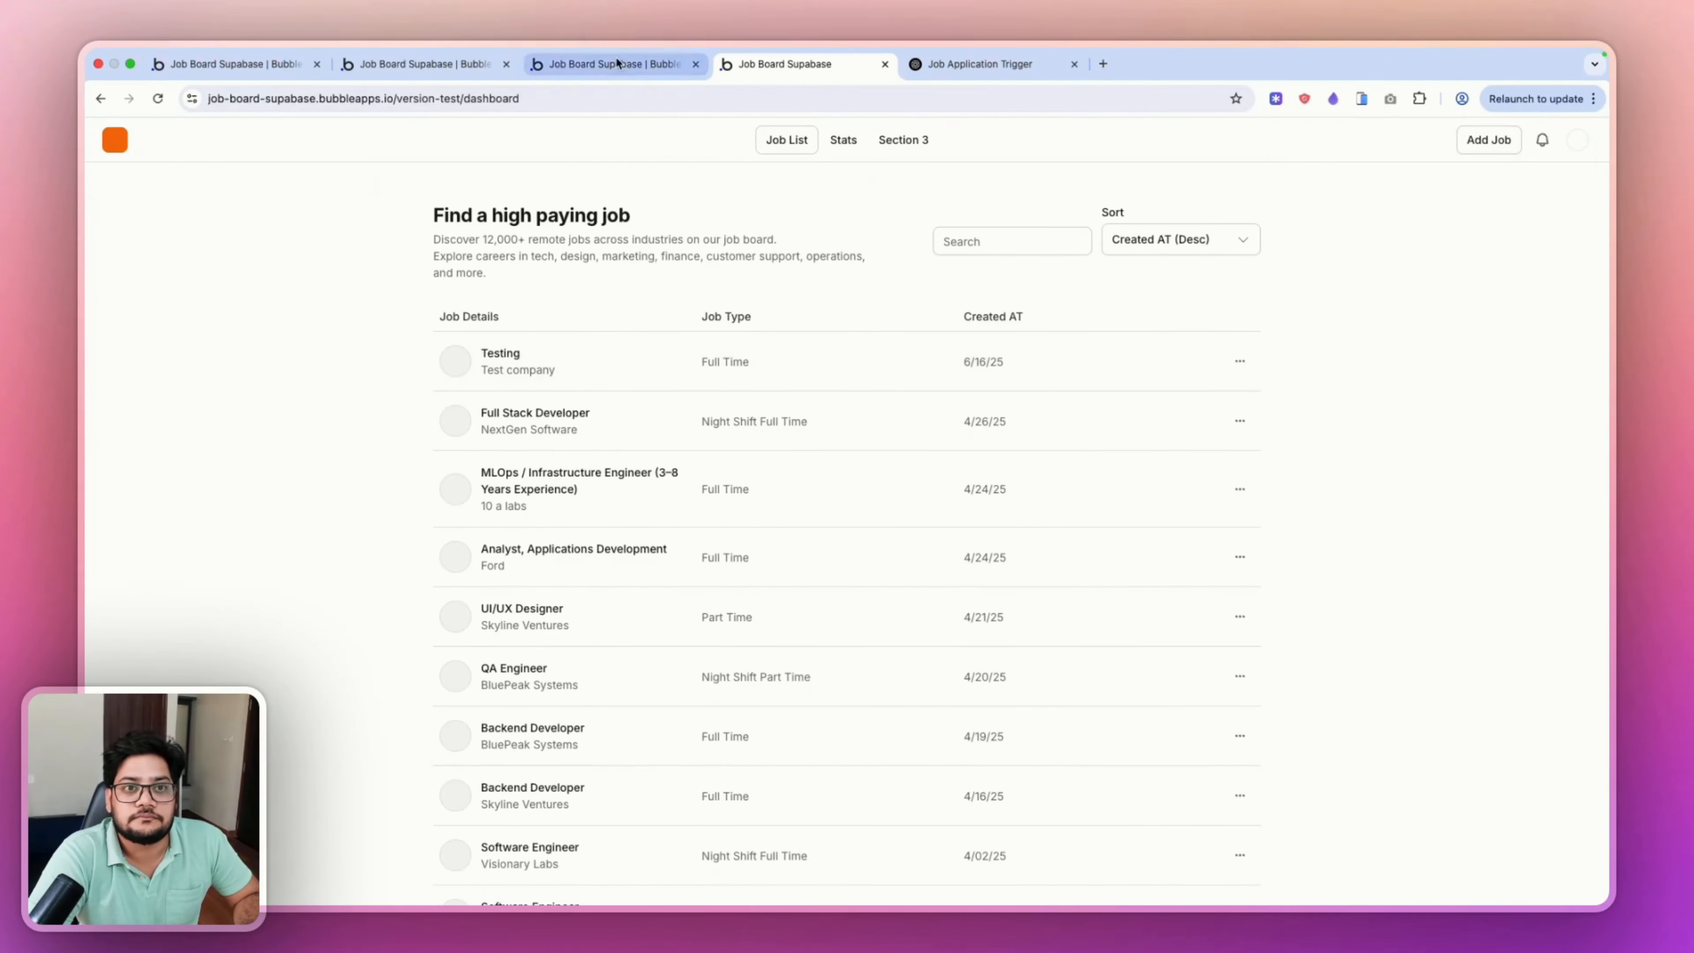
Open the Job List reusable element from Bubble's dashboard page, reveal its job list group, and select the Created AT header text.
click(615, 62)
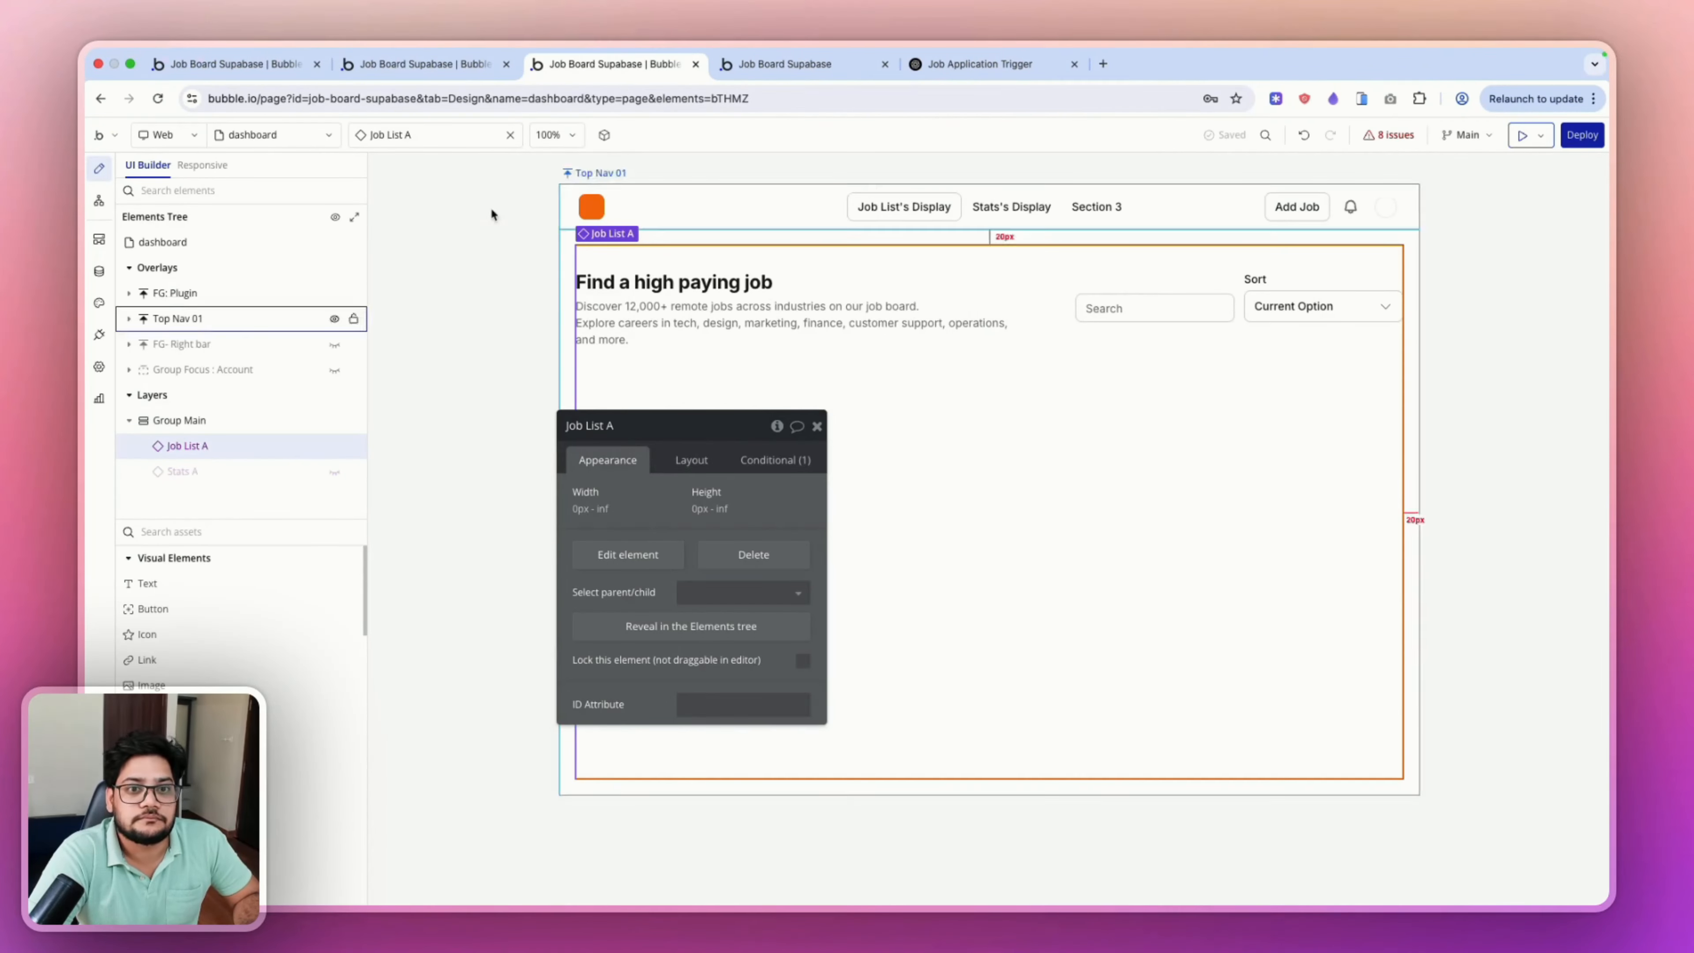
right_click(727, 336)
click(790, 391)
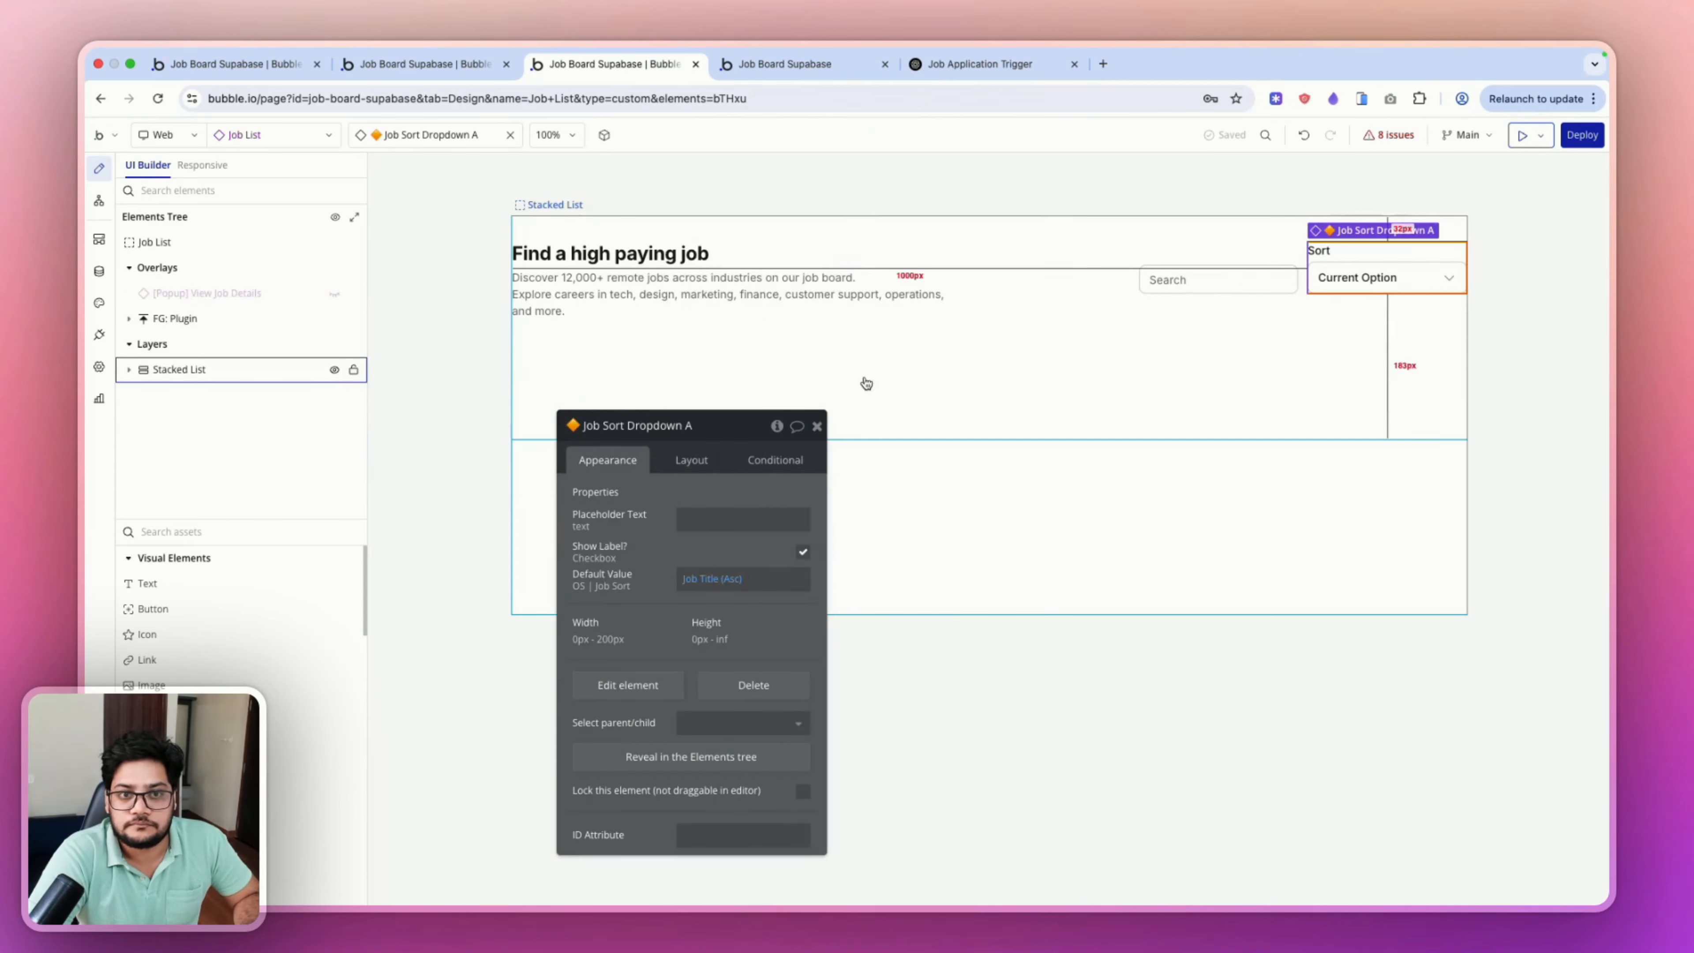
click(870, 345)
click(200, 369)
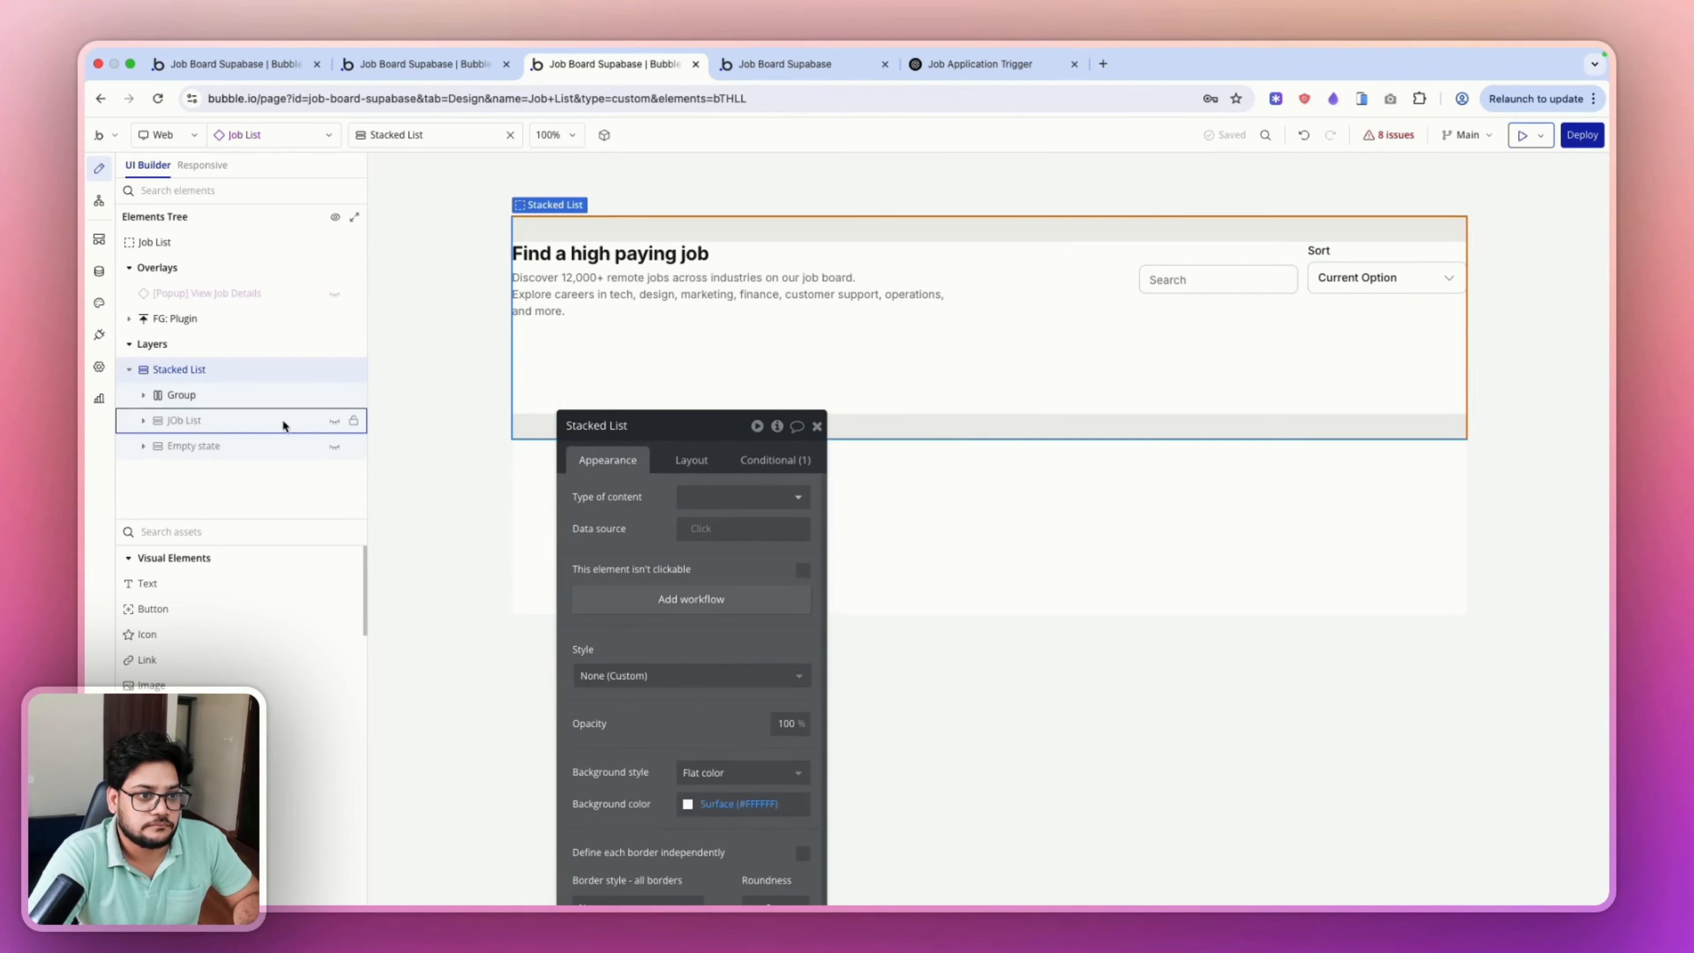
click(283, 421)
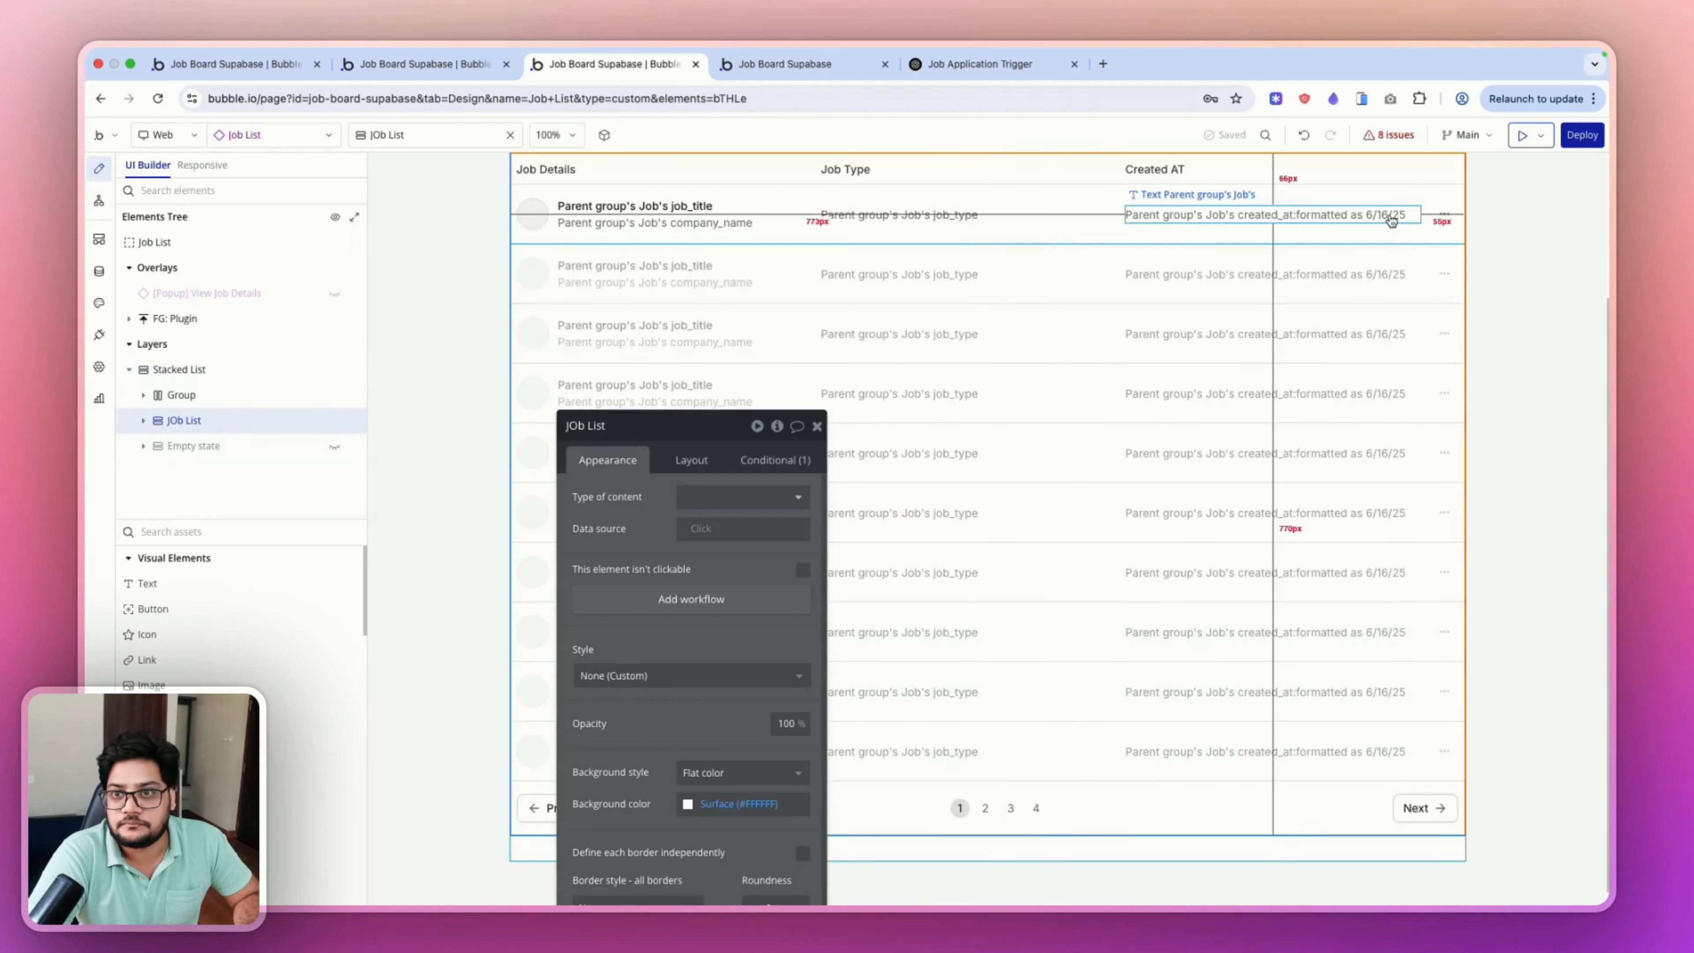
scroll(1392, 220, up, 2)
click(1245, 226)
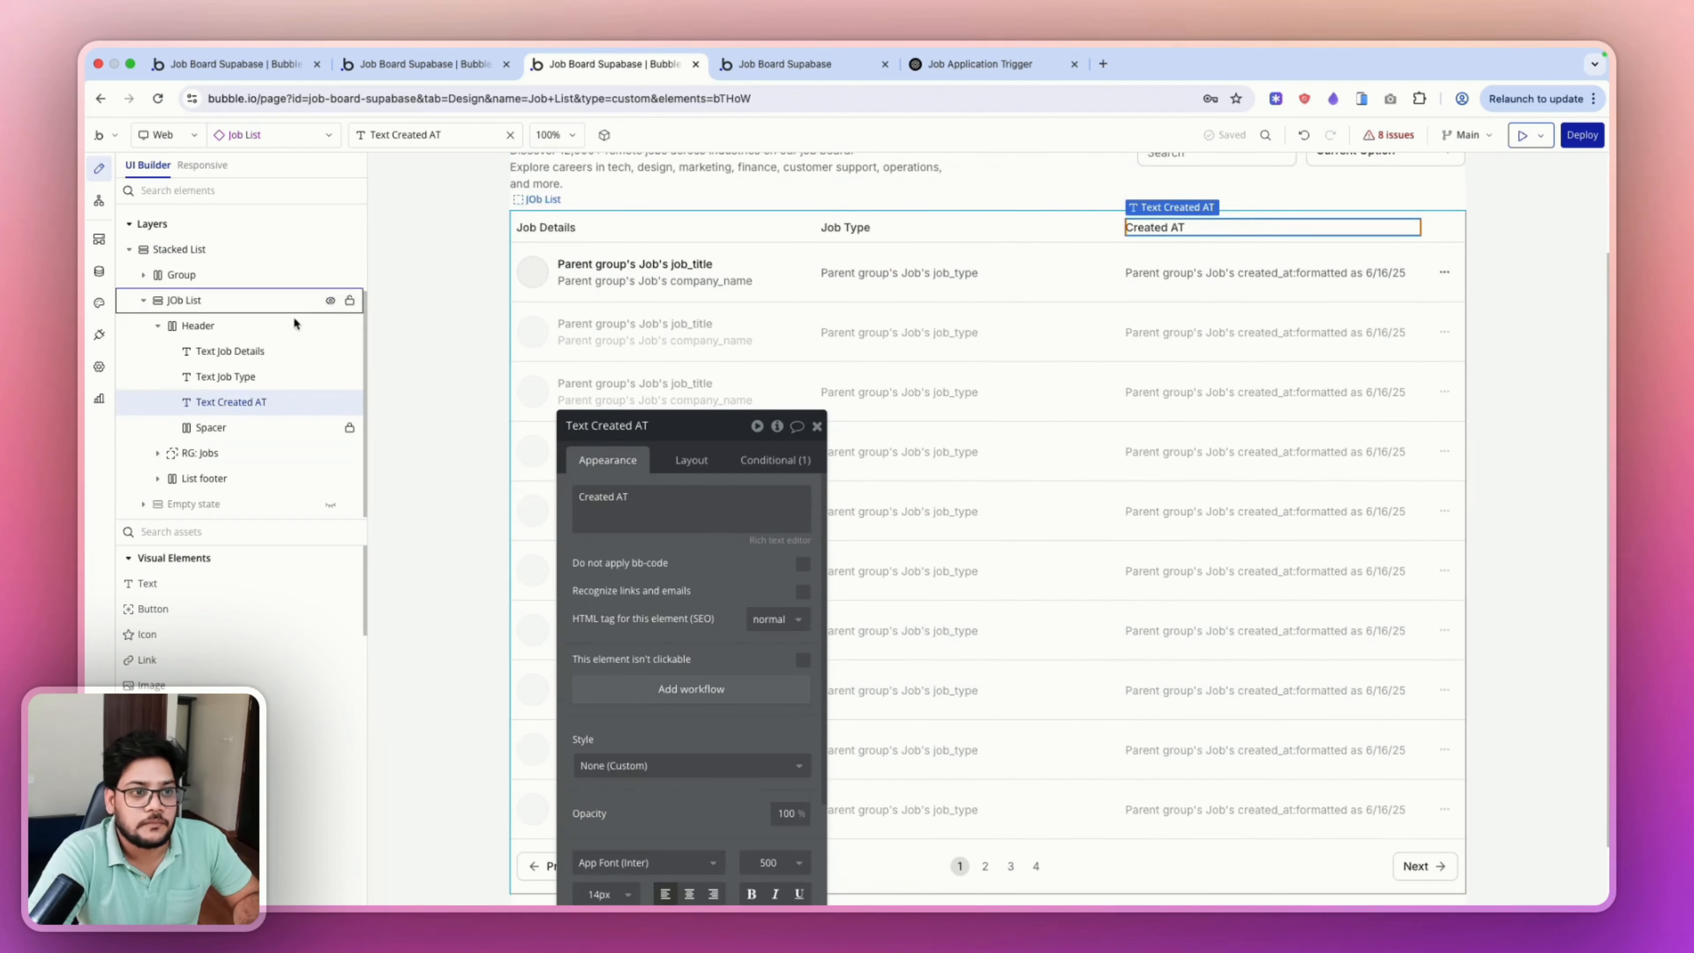
Add "total_applications": 1 to the manual response of the Supabase Object API's Job call in API Connector, and save it as a number.
click(99, 334)
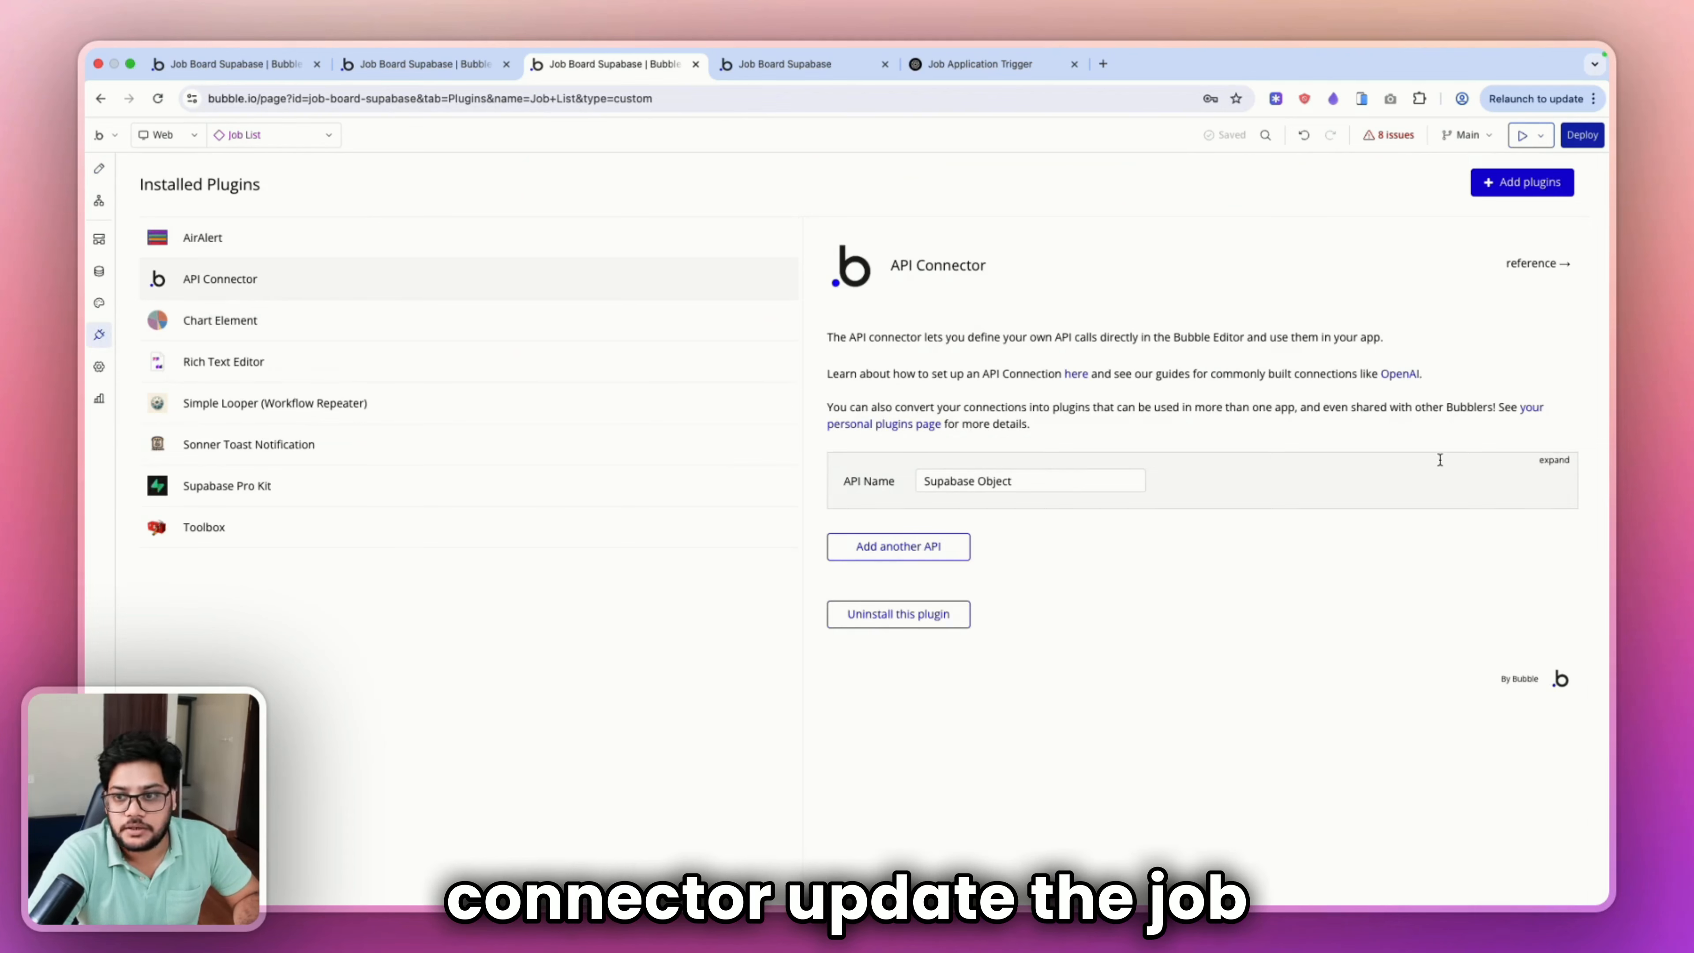
click(1554, 460)
scroll(986, 616, down, 3)
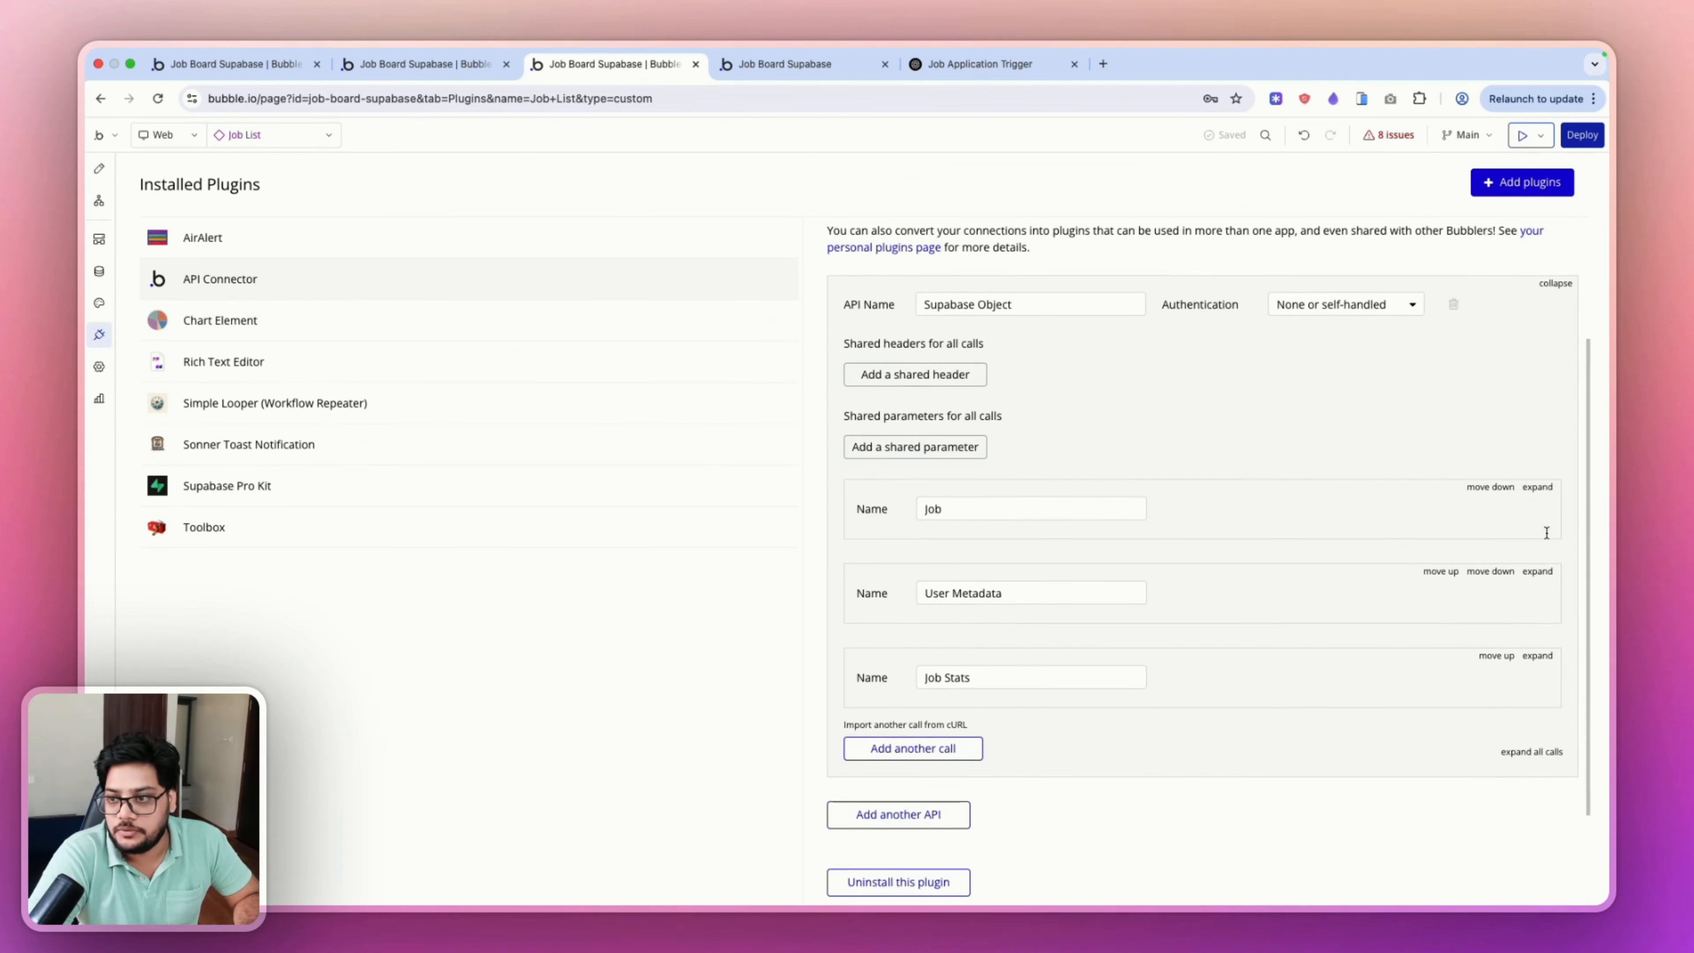
click(1537, 487)
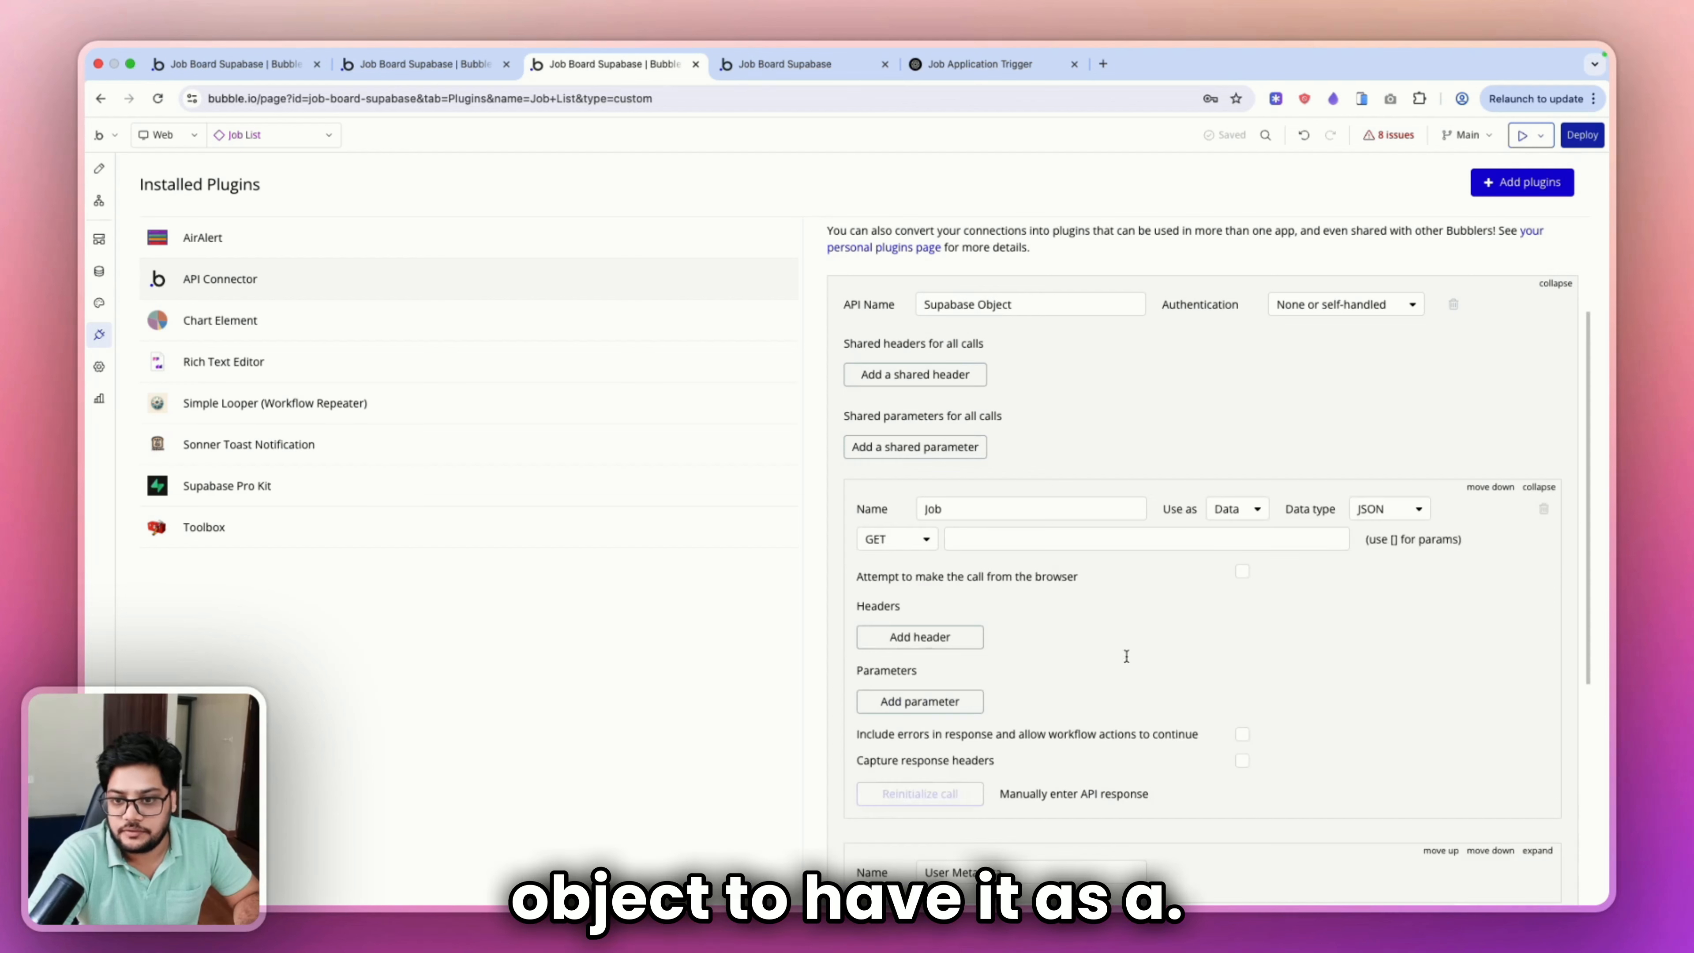
click(1065, 792)
click(1004, 326)
text(,)
key(Return)
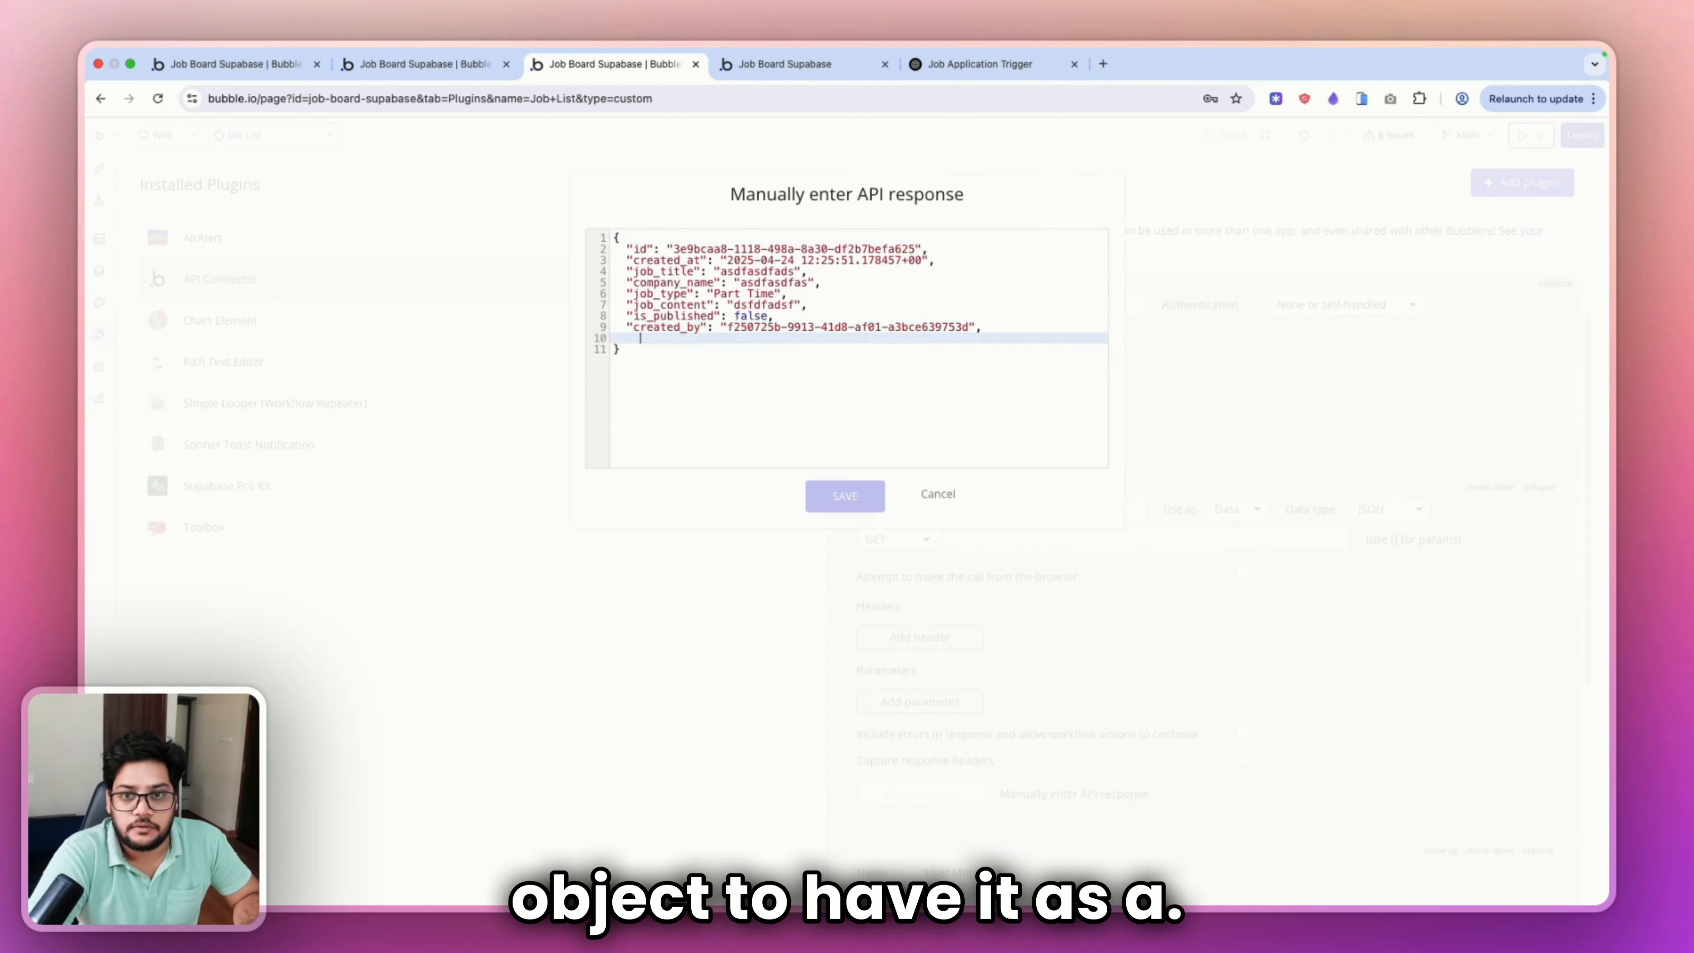
text("total_applications":)
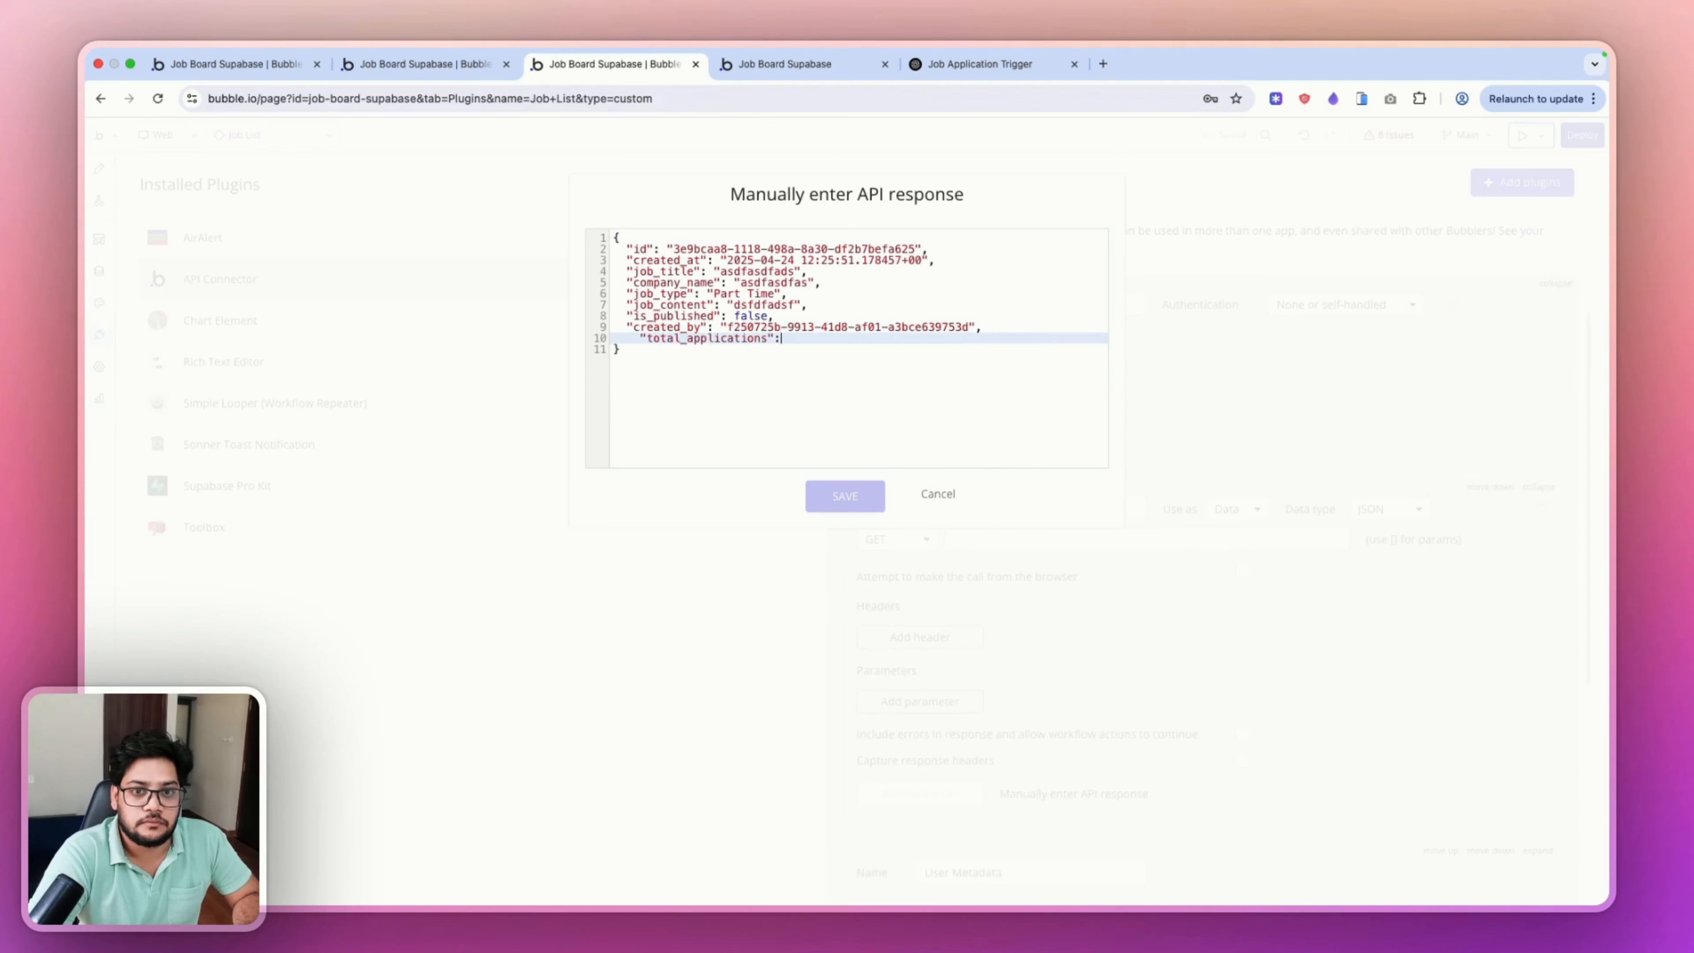
text(1)
click(859, 492)
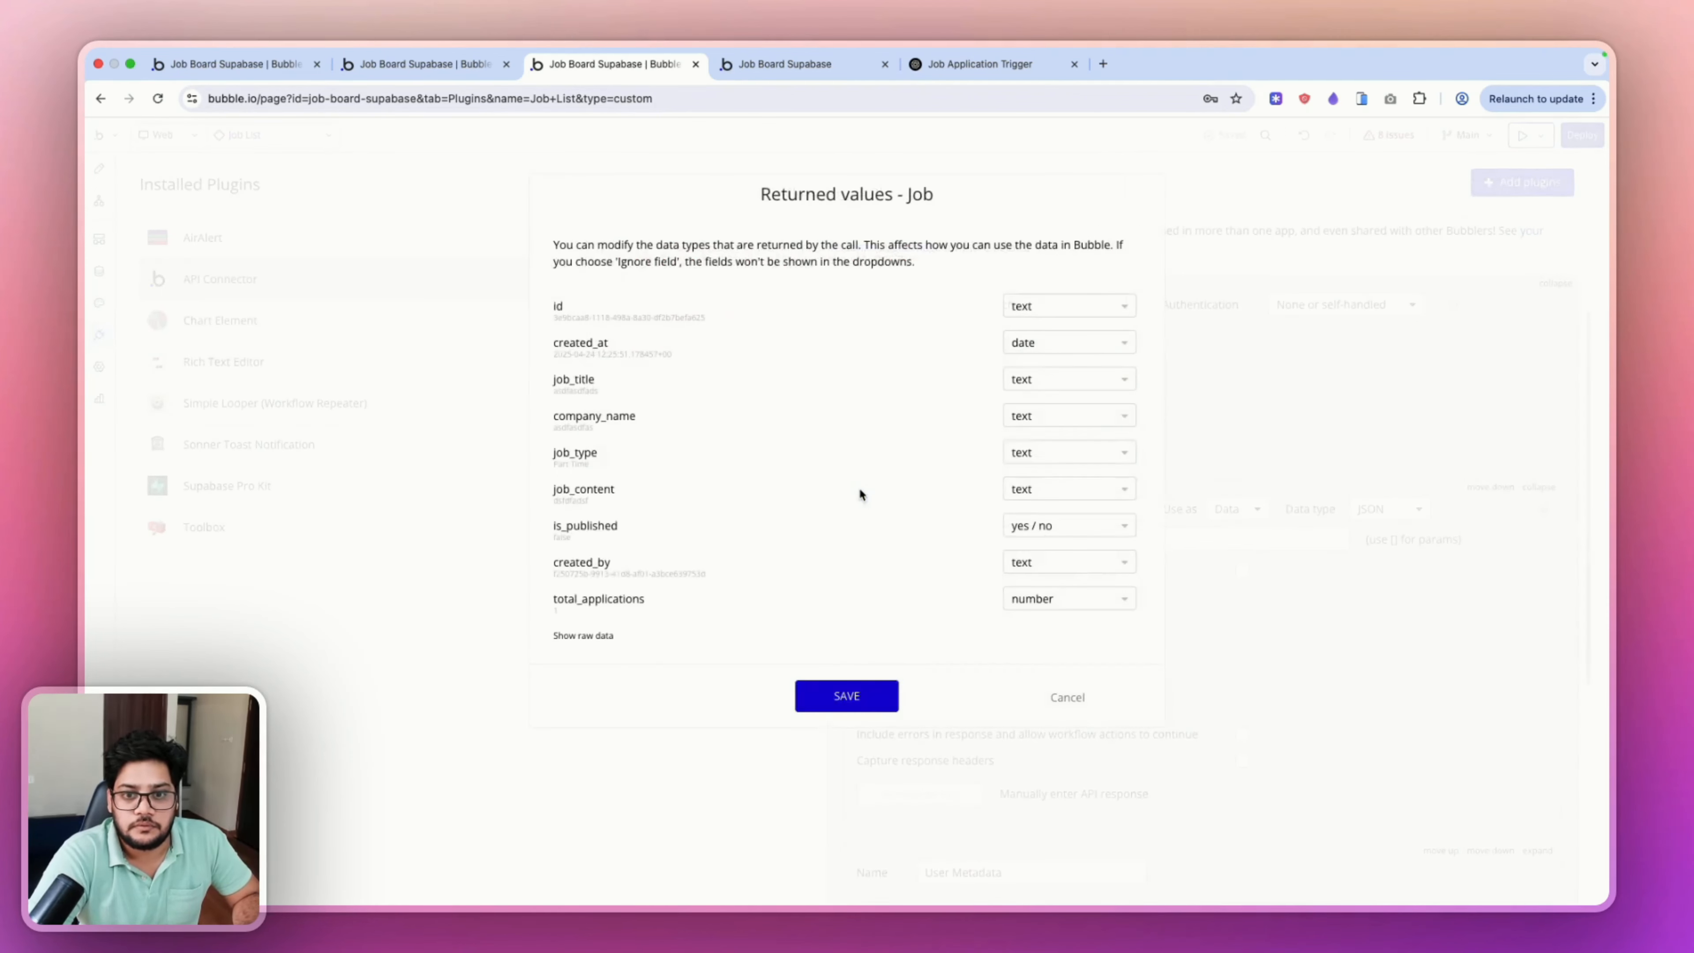
click(845, 696)
Duplicate the Created AT header text and the job row's created_at text within the Job List design.
click(99, 168)
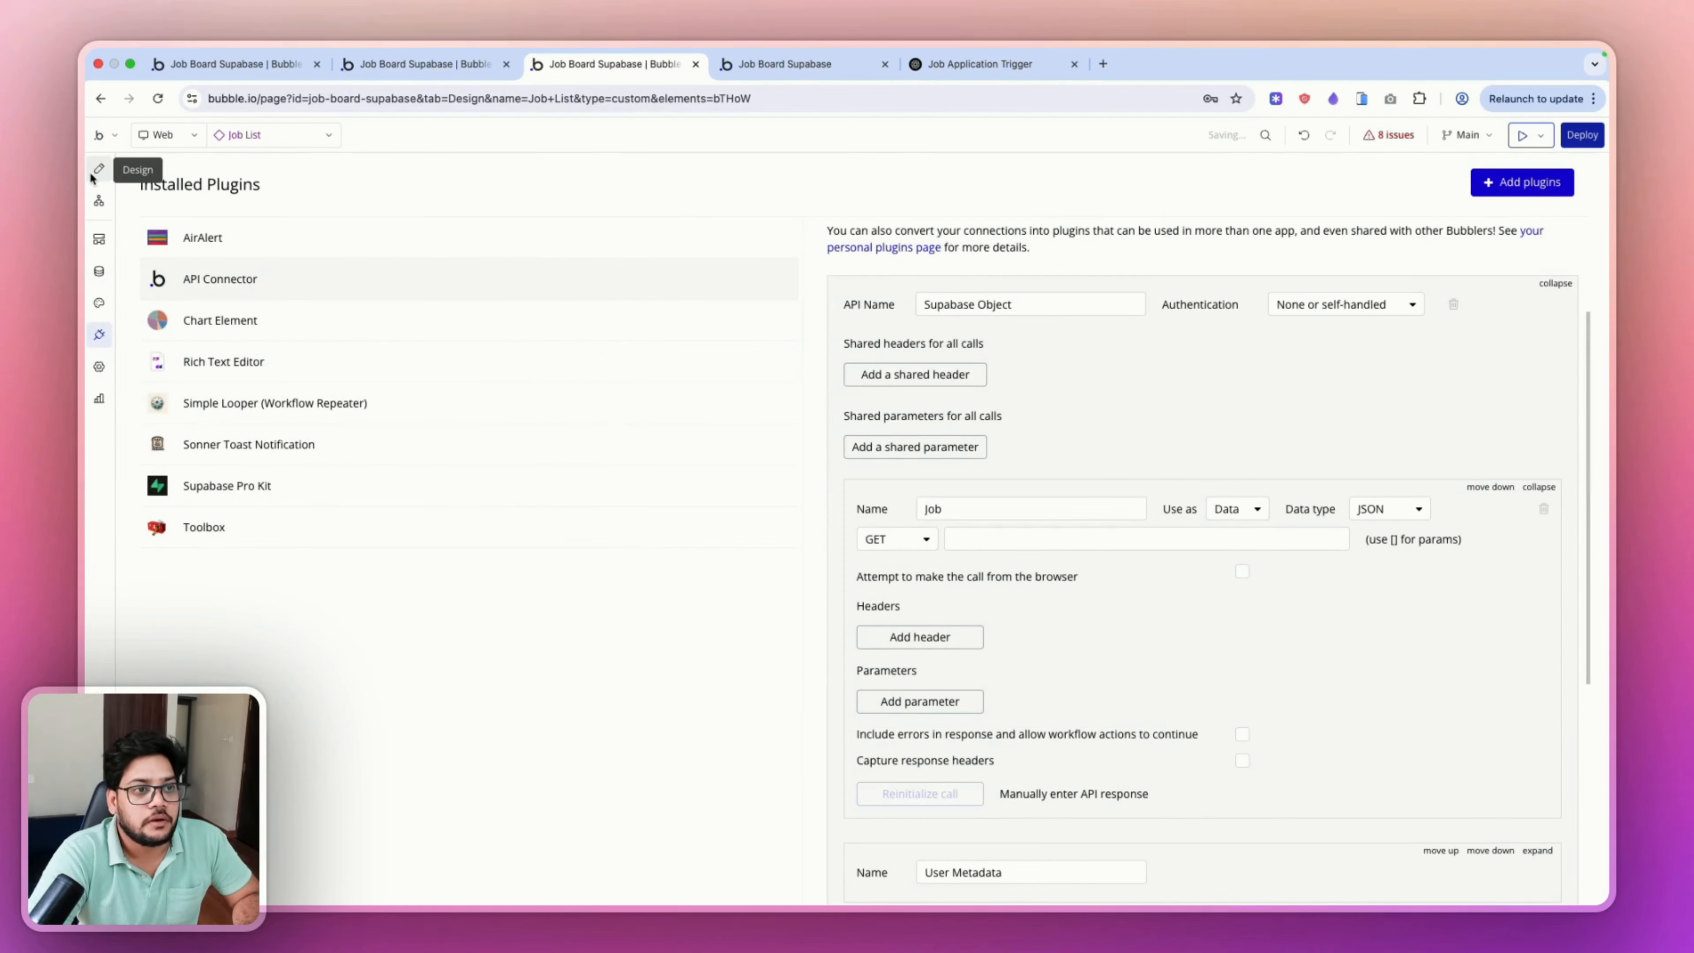
drag(1273, 220, 1257, 279)
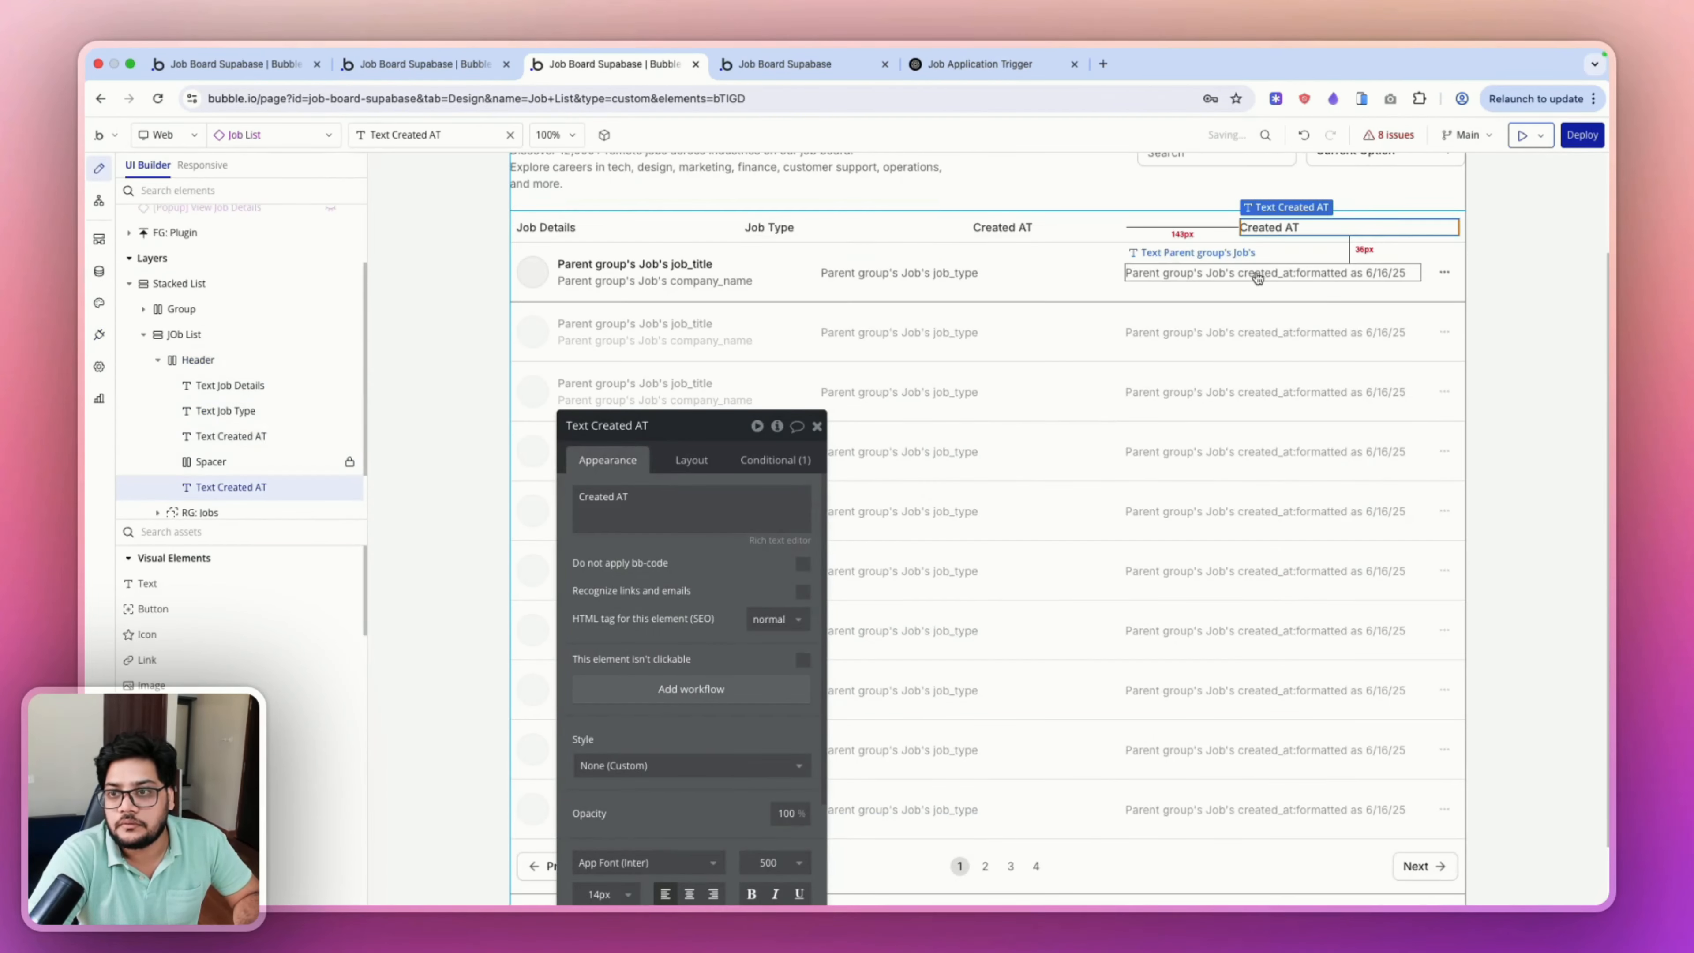
click(1256, 273)
key(super+c)
click(1241, 292)
key(super+v)
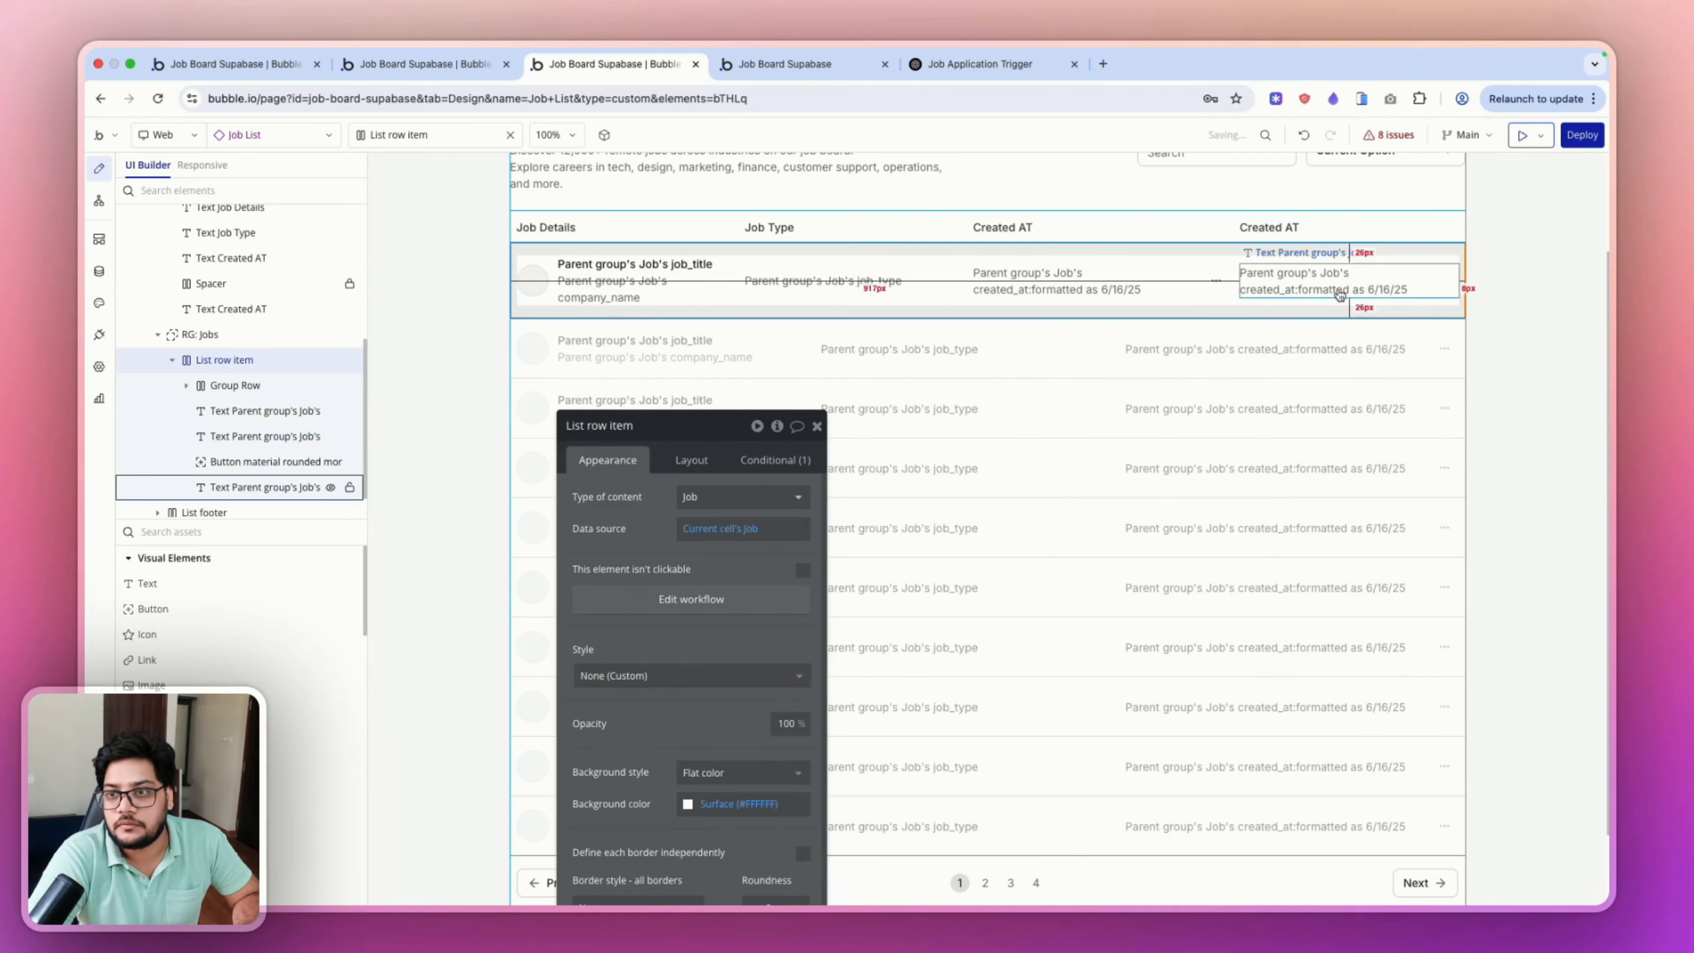
Place the copied row text before the row's options button and make it show Parent group's Job's total_applications.
click(691, 459)
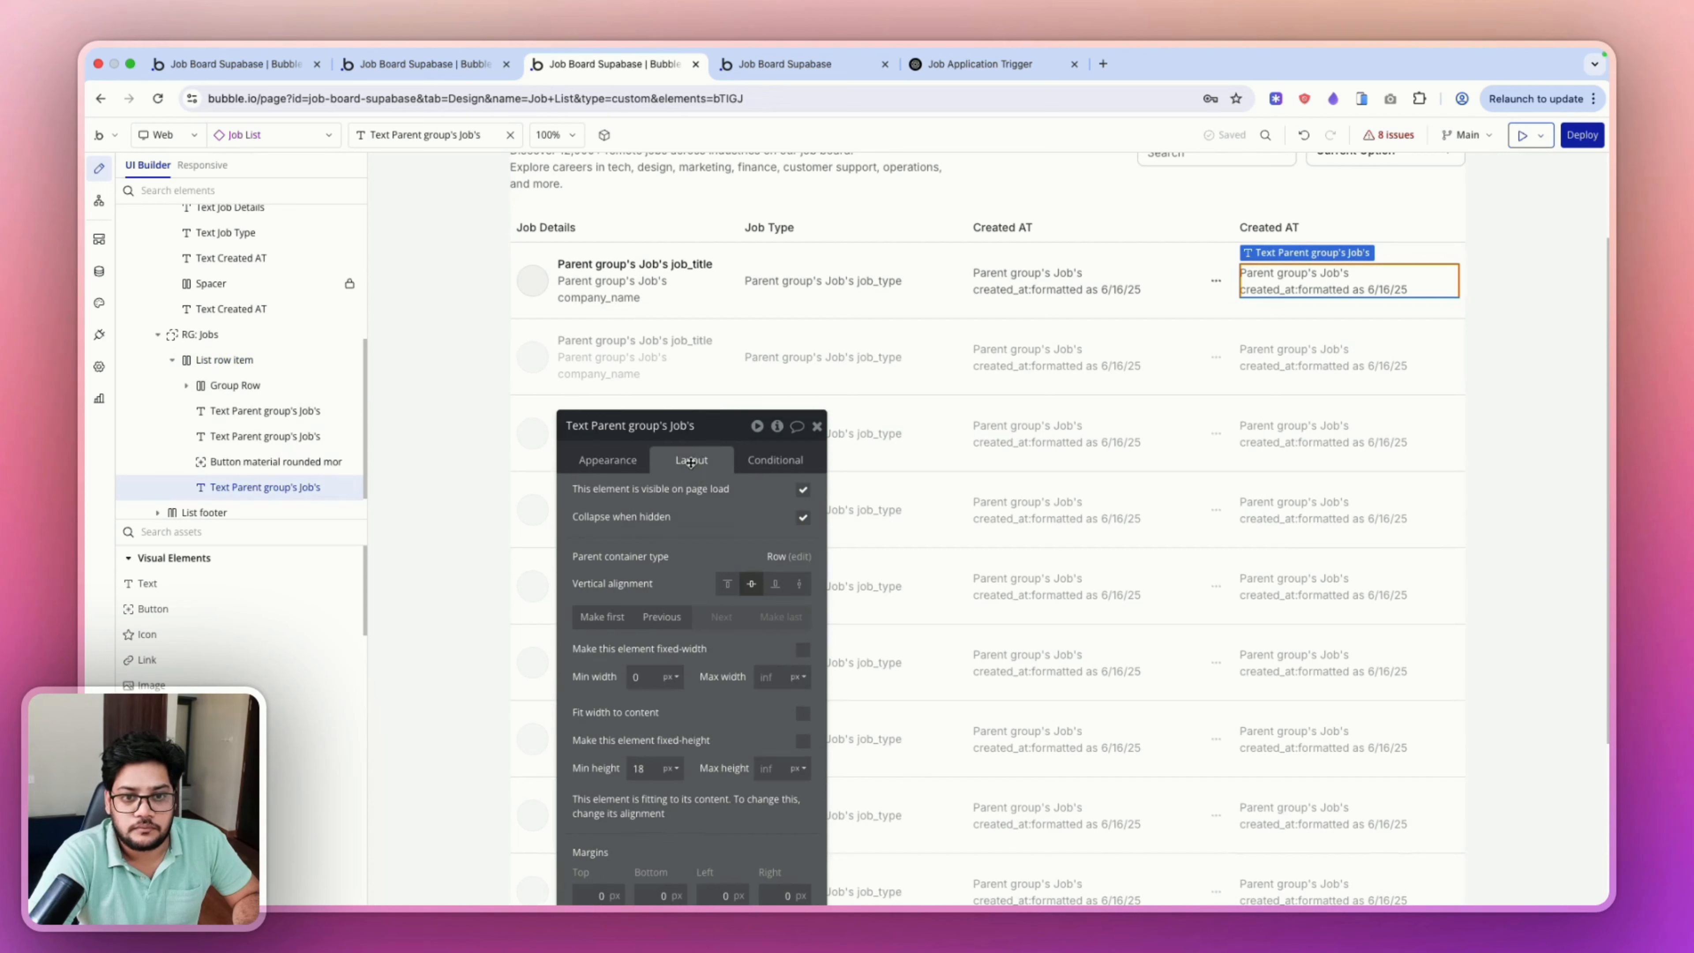
click(661, 618)
click(607, 460)
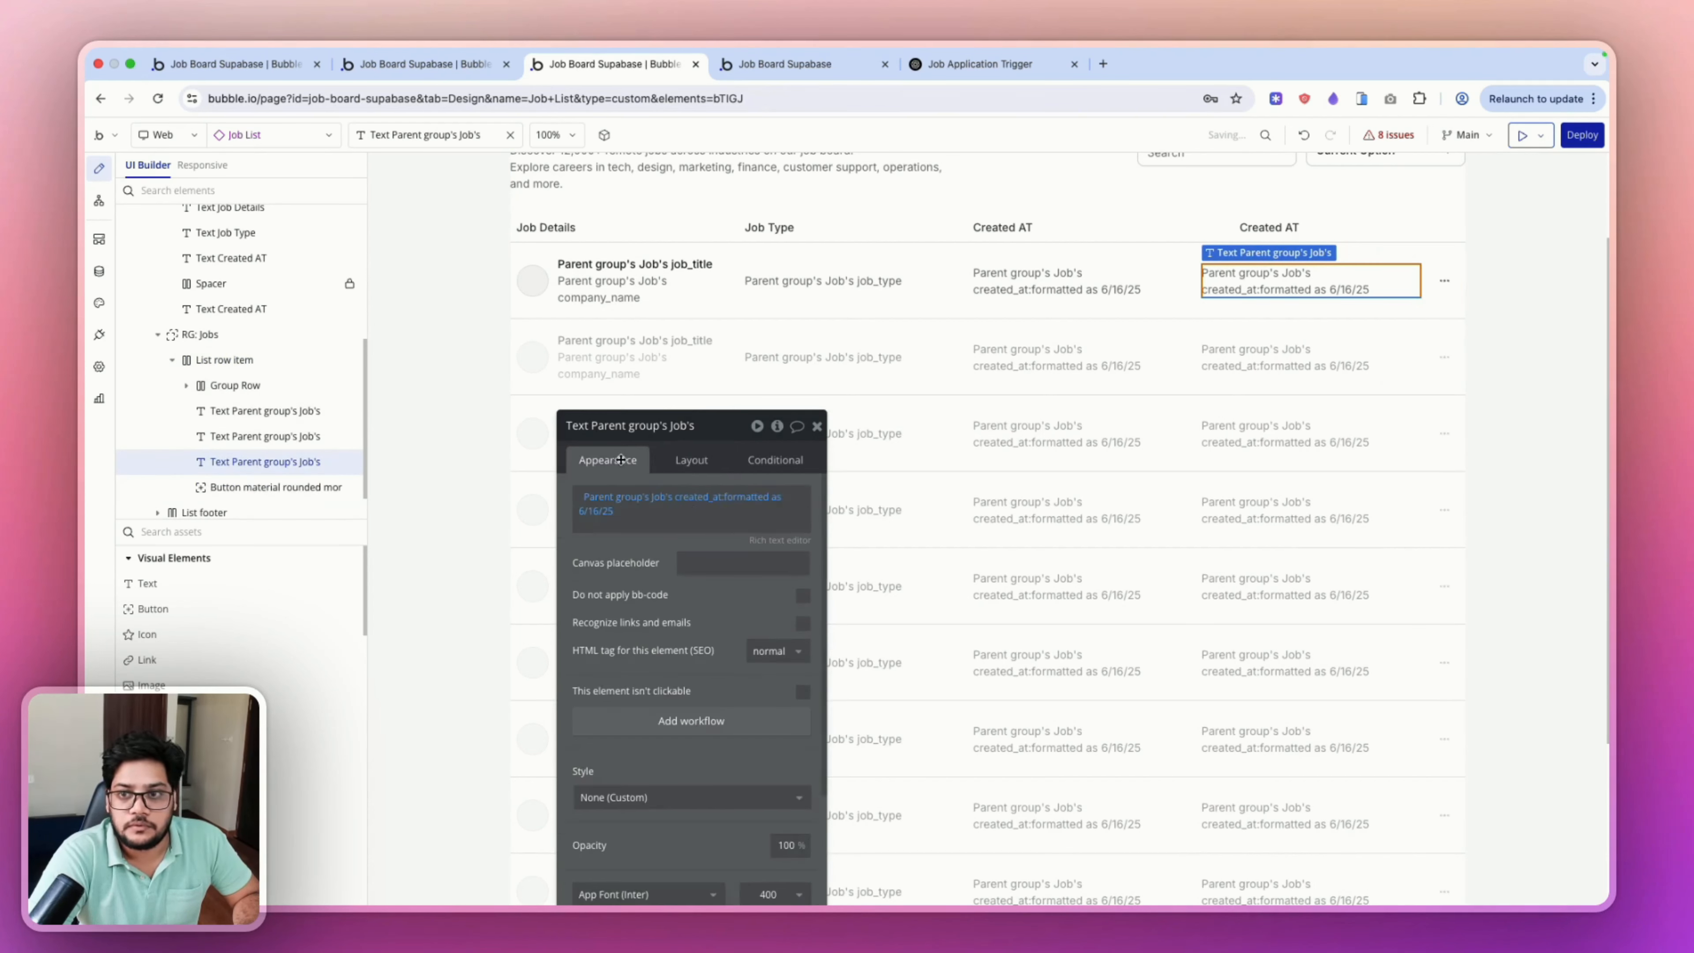
click(701, 497)
click(714, 739)
click(589, 607)
Place the copied Created AT header before the spacer and change its text to "Total Applications".
click(1227, 230)
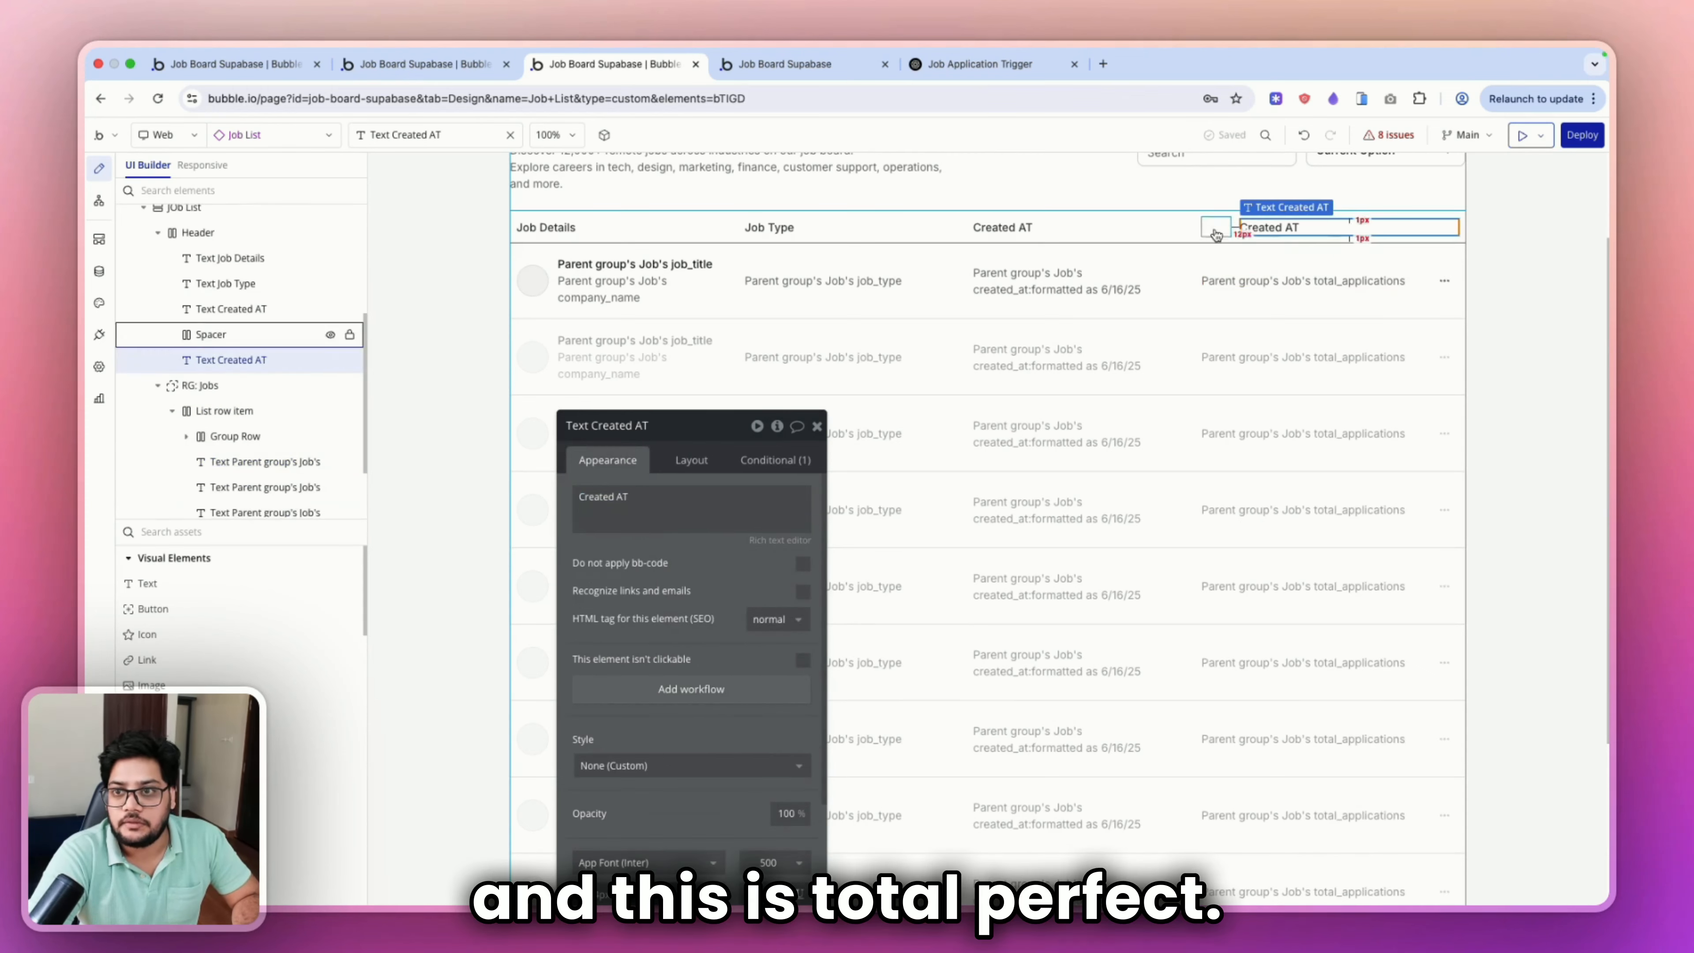
click(703, 464)
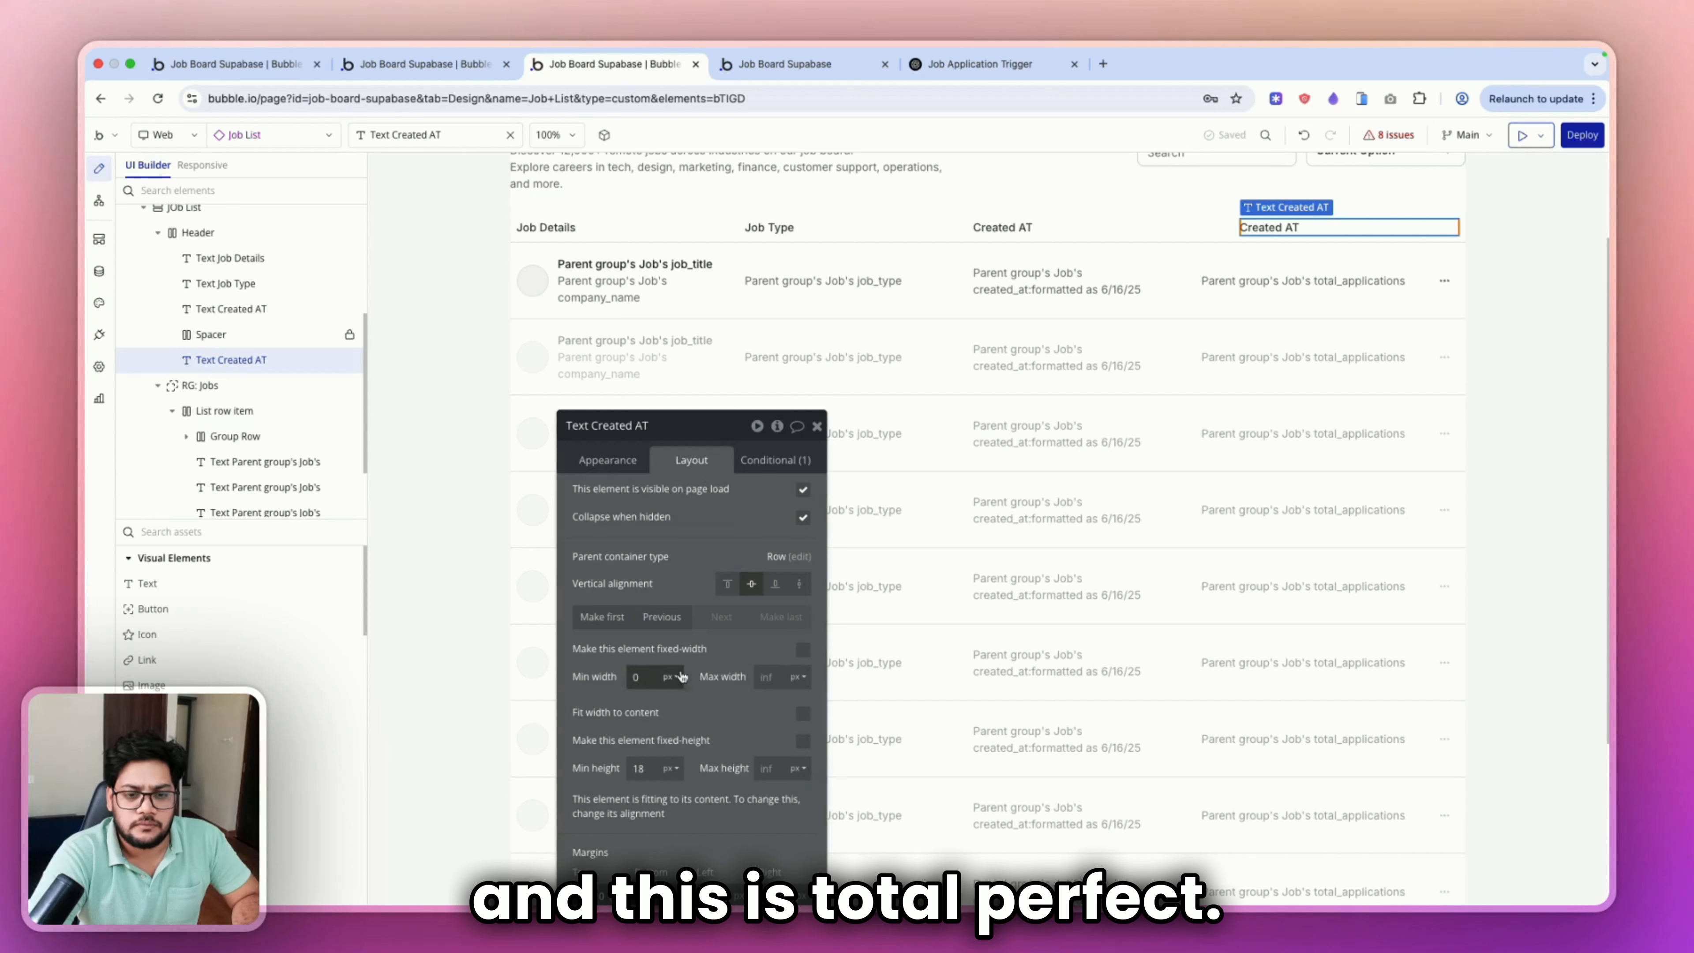
click(661, 617)
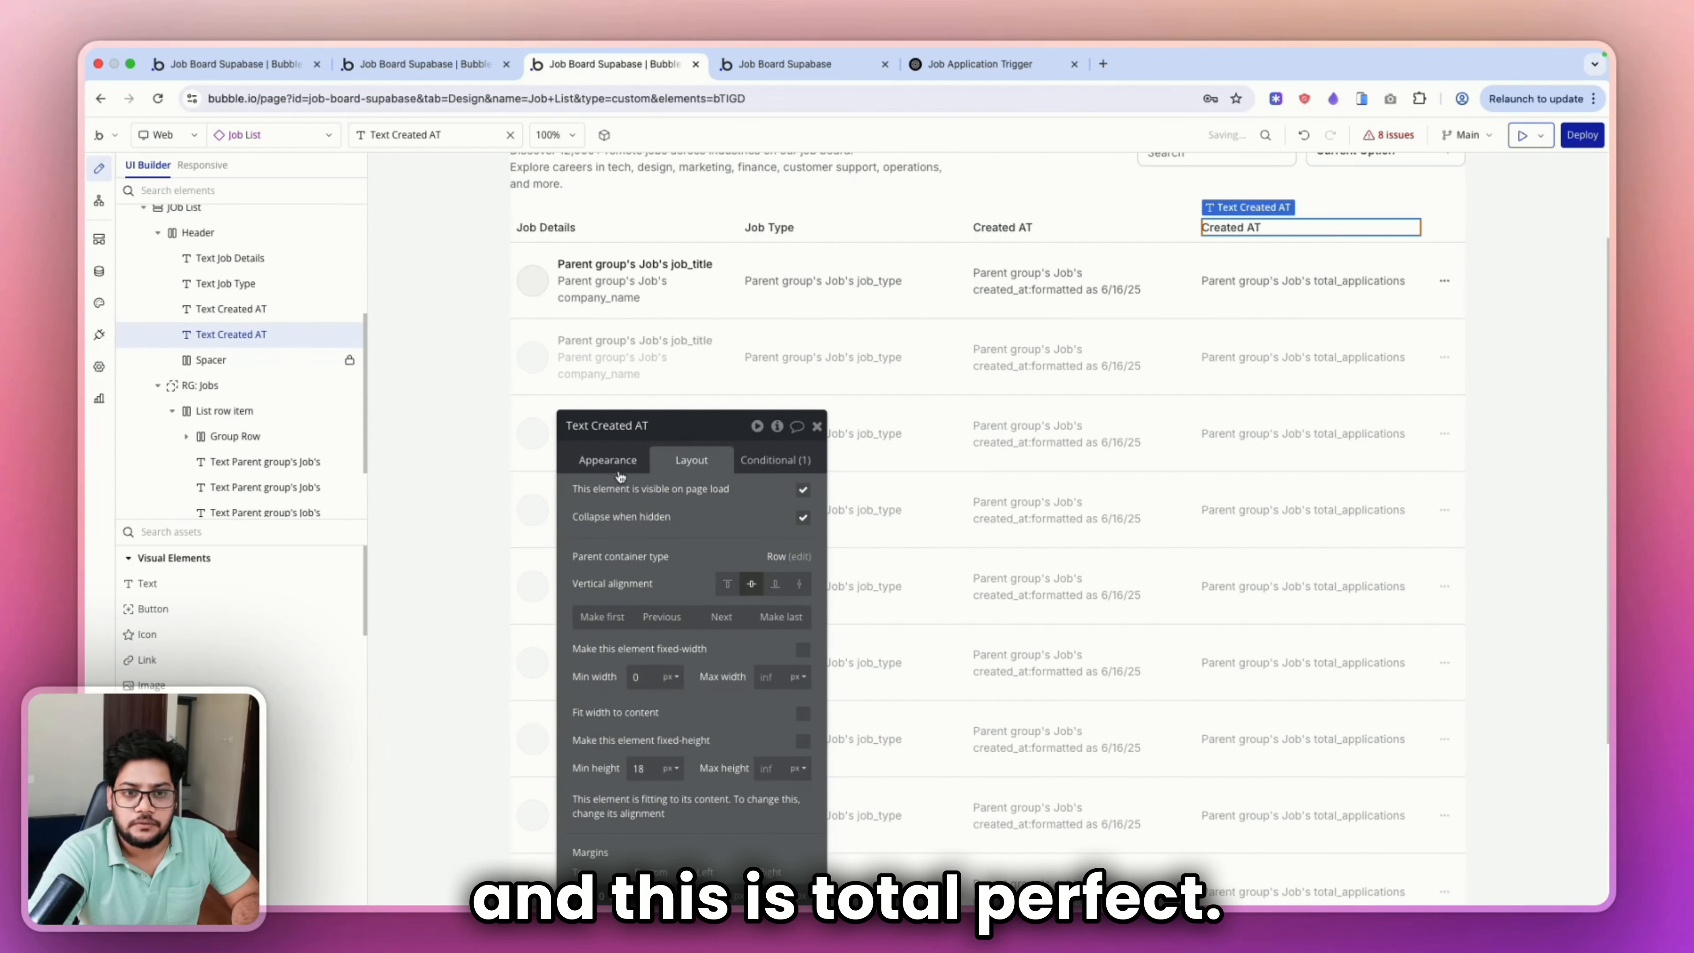
click(607, 460)
triple_click(600, 496)
text(Tpt)
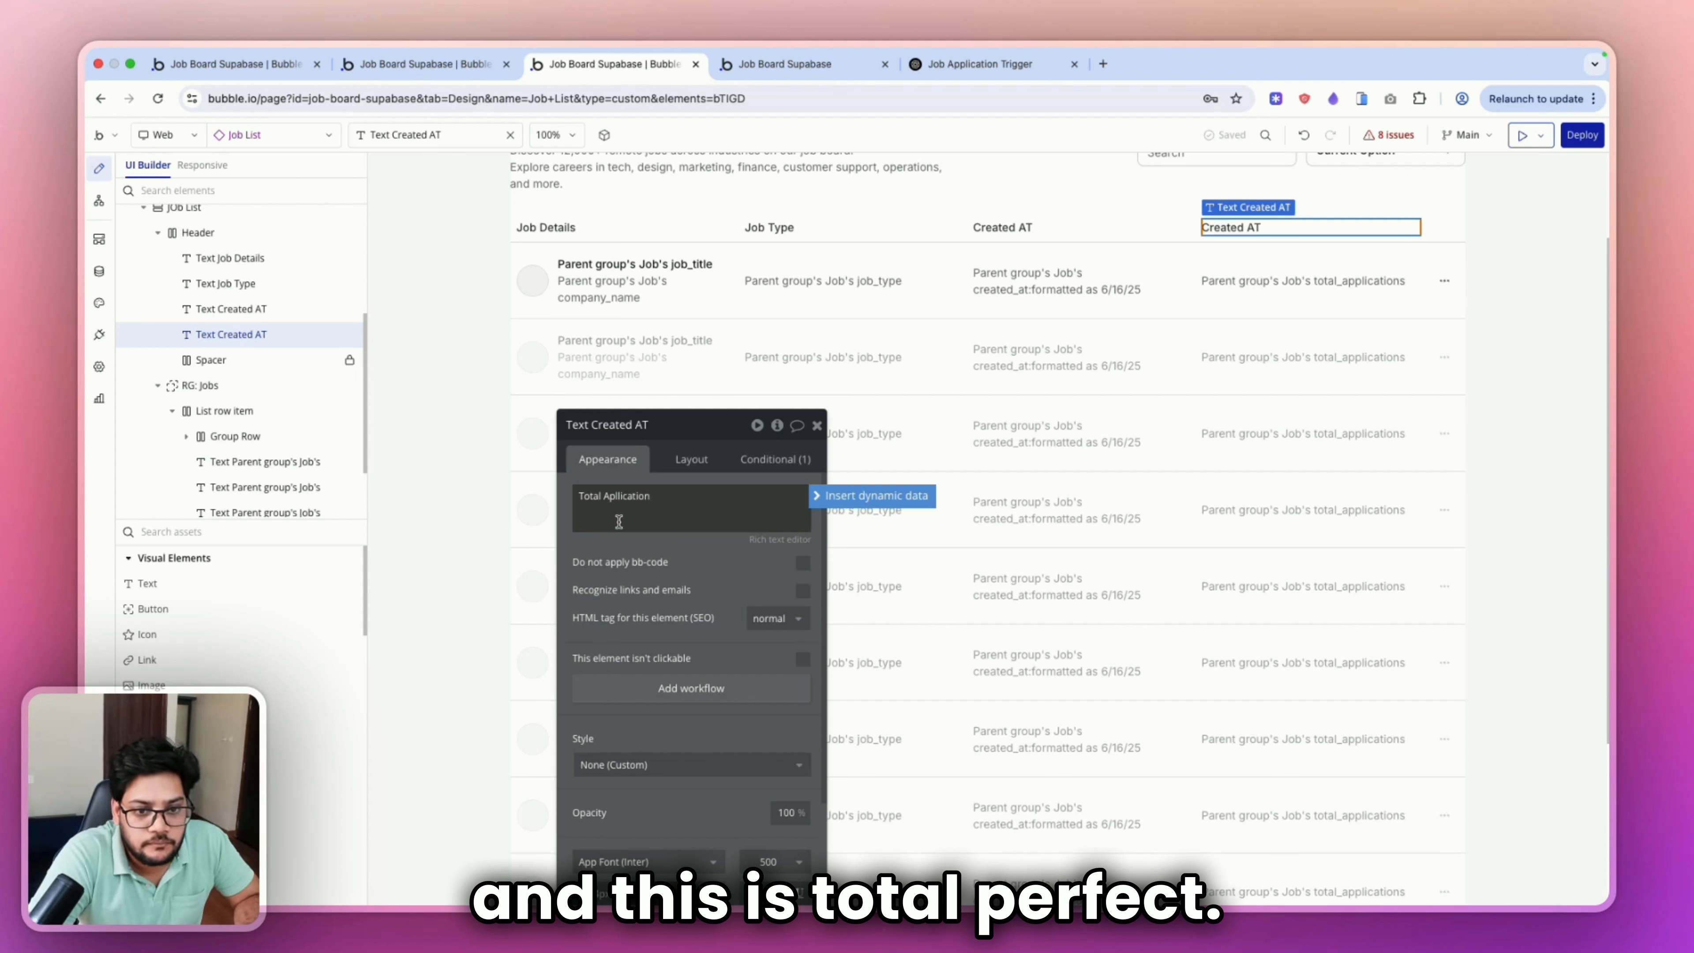
double_click(625, 495)
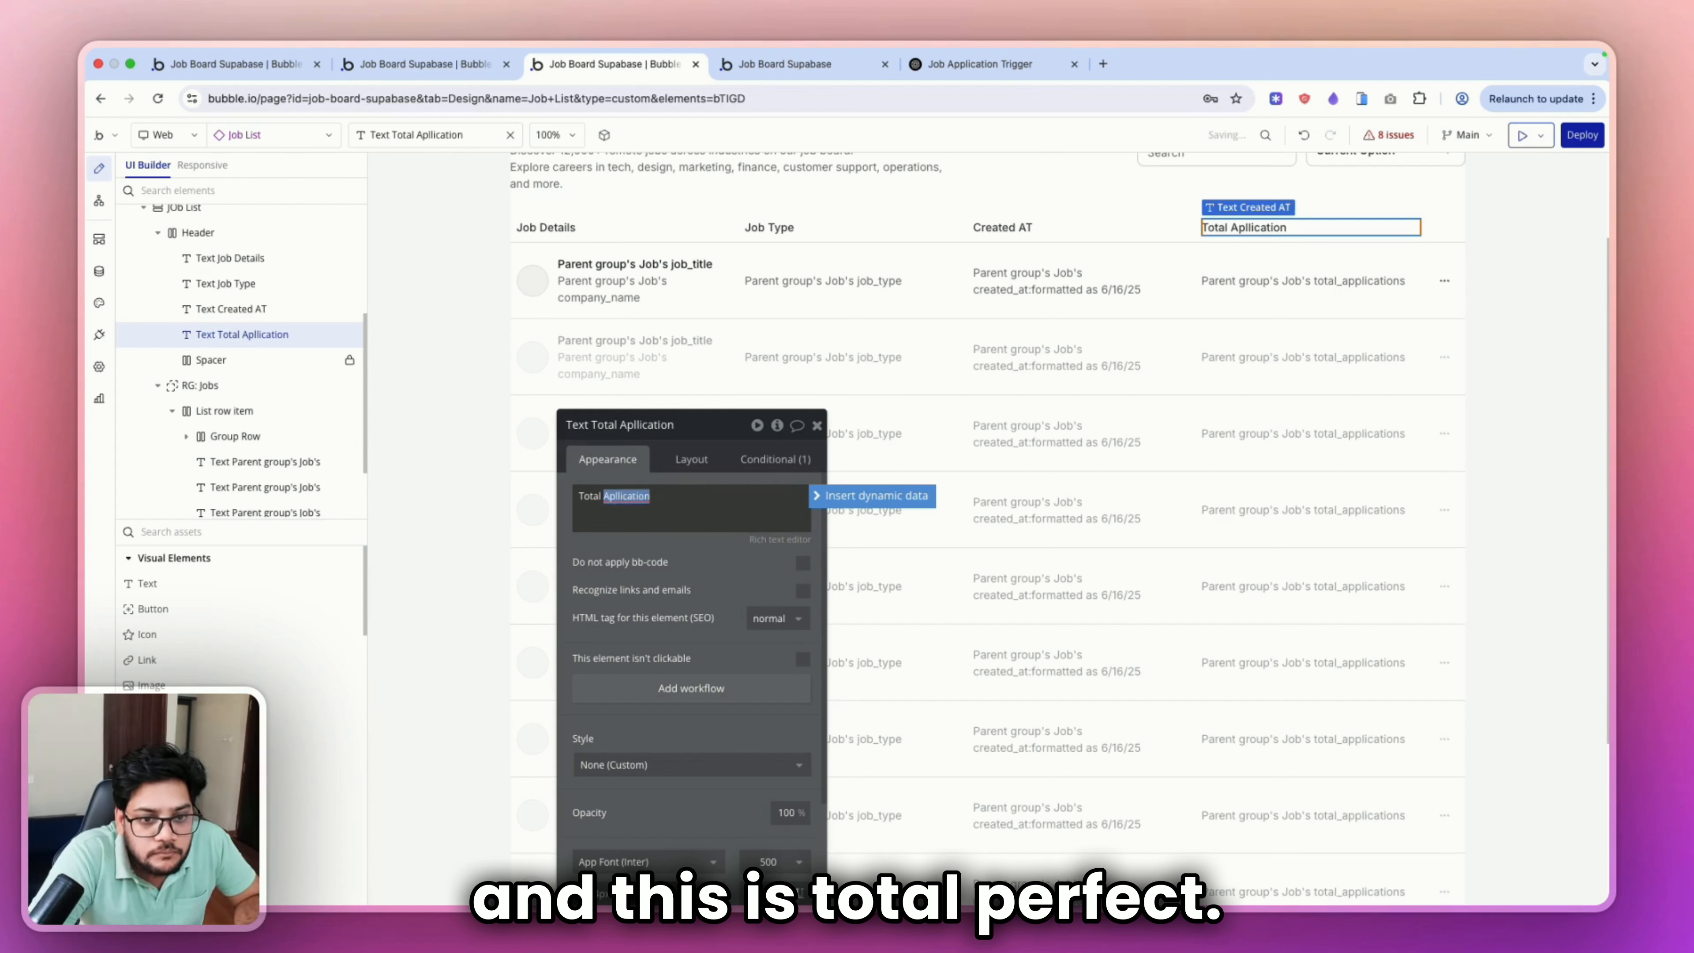
text(Ap)
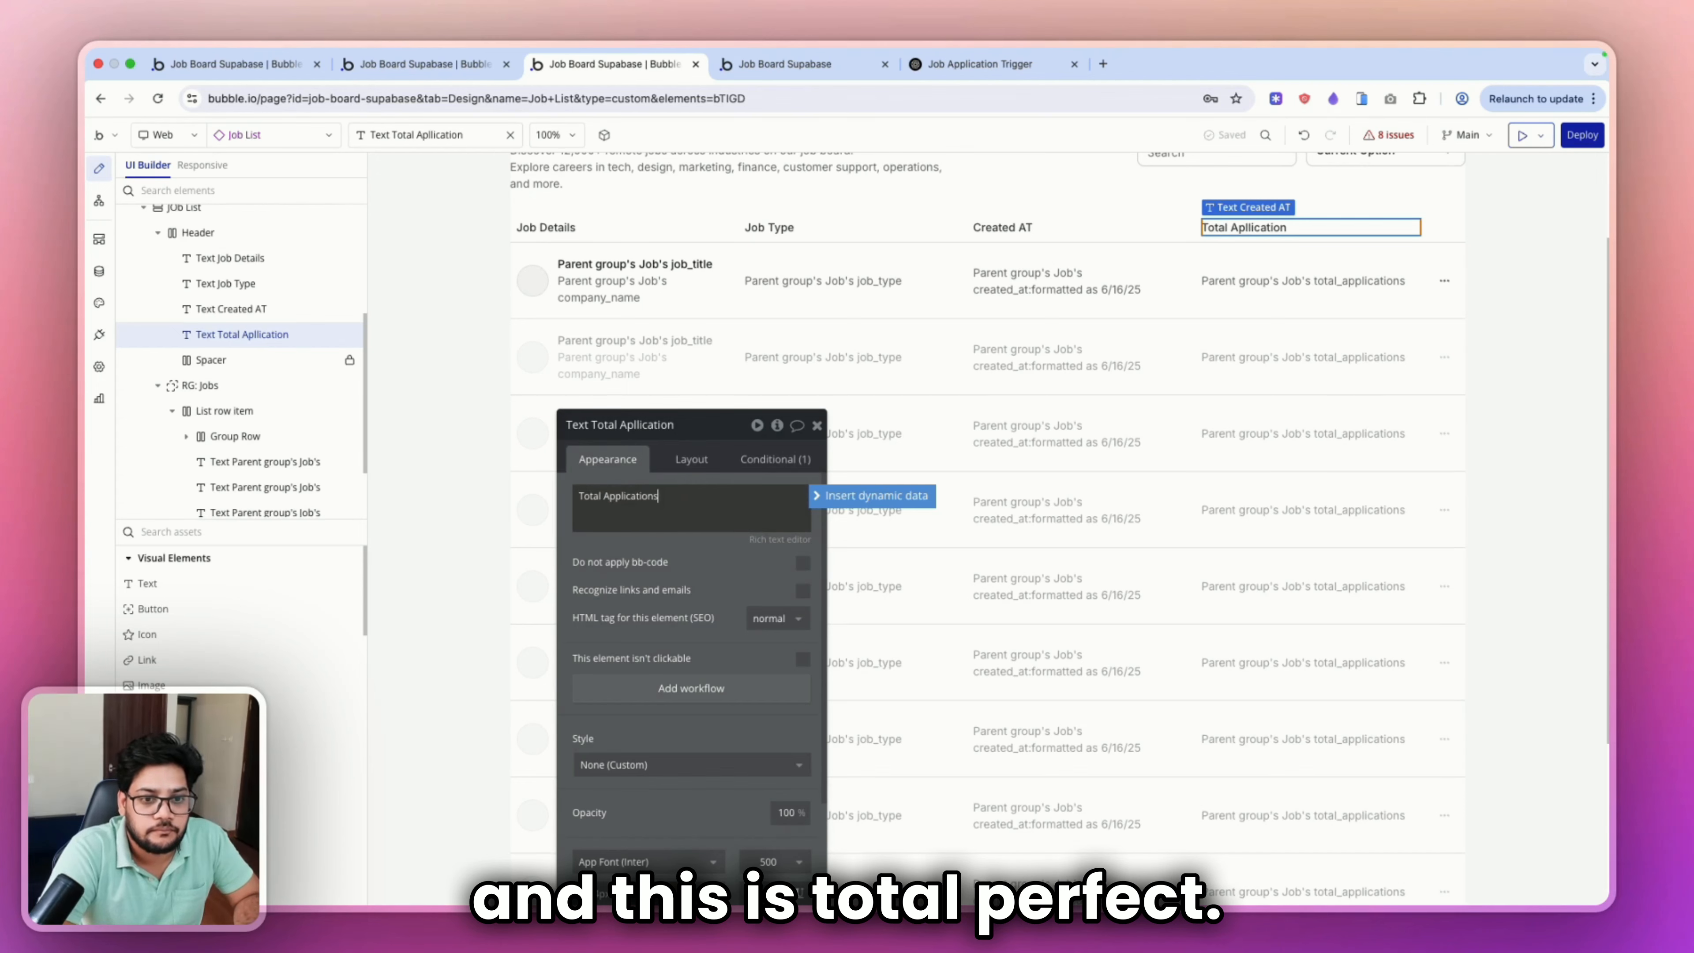
text(plications)
Refresh the Job Board preview and apply for the MLOps / Infrastructure Engineer job at 10 a labs and Ford's Analyst, Applications Development job.
click(800, 64)
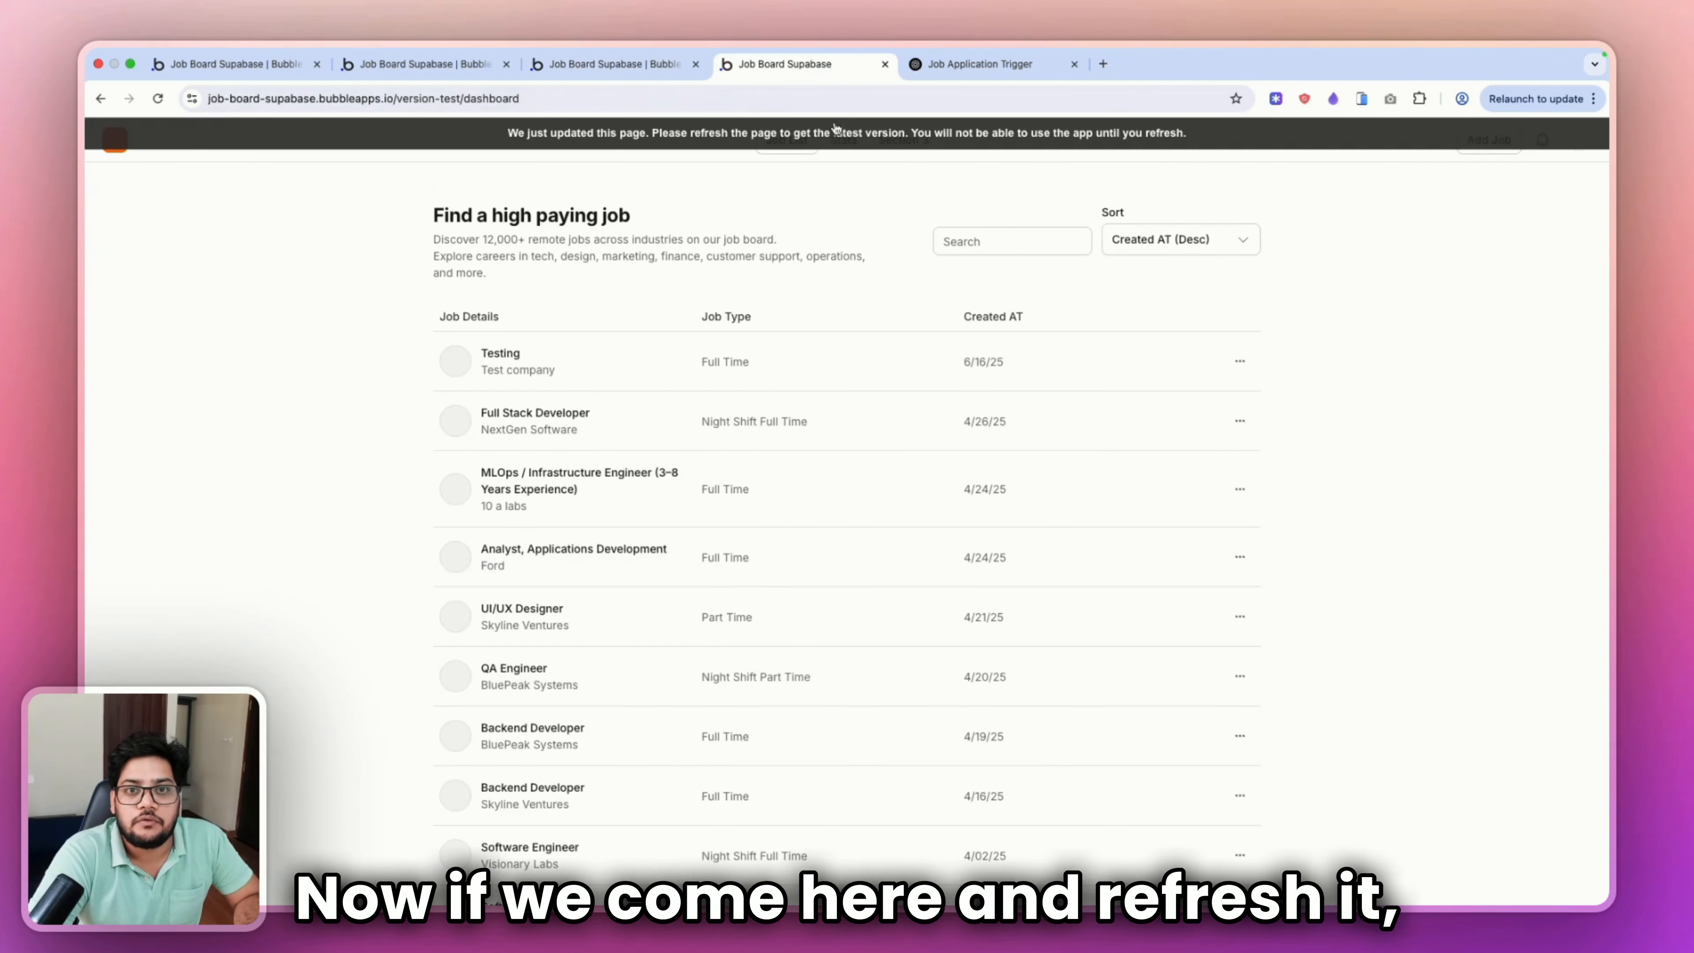
click(834, 132)
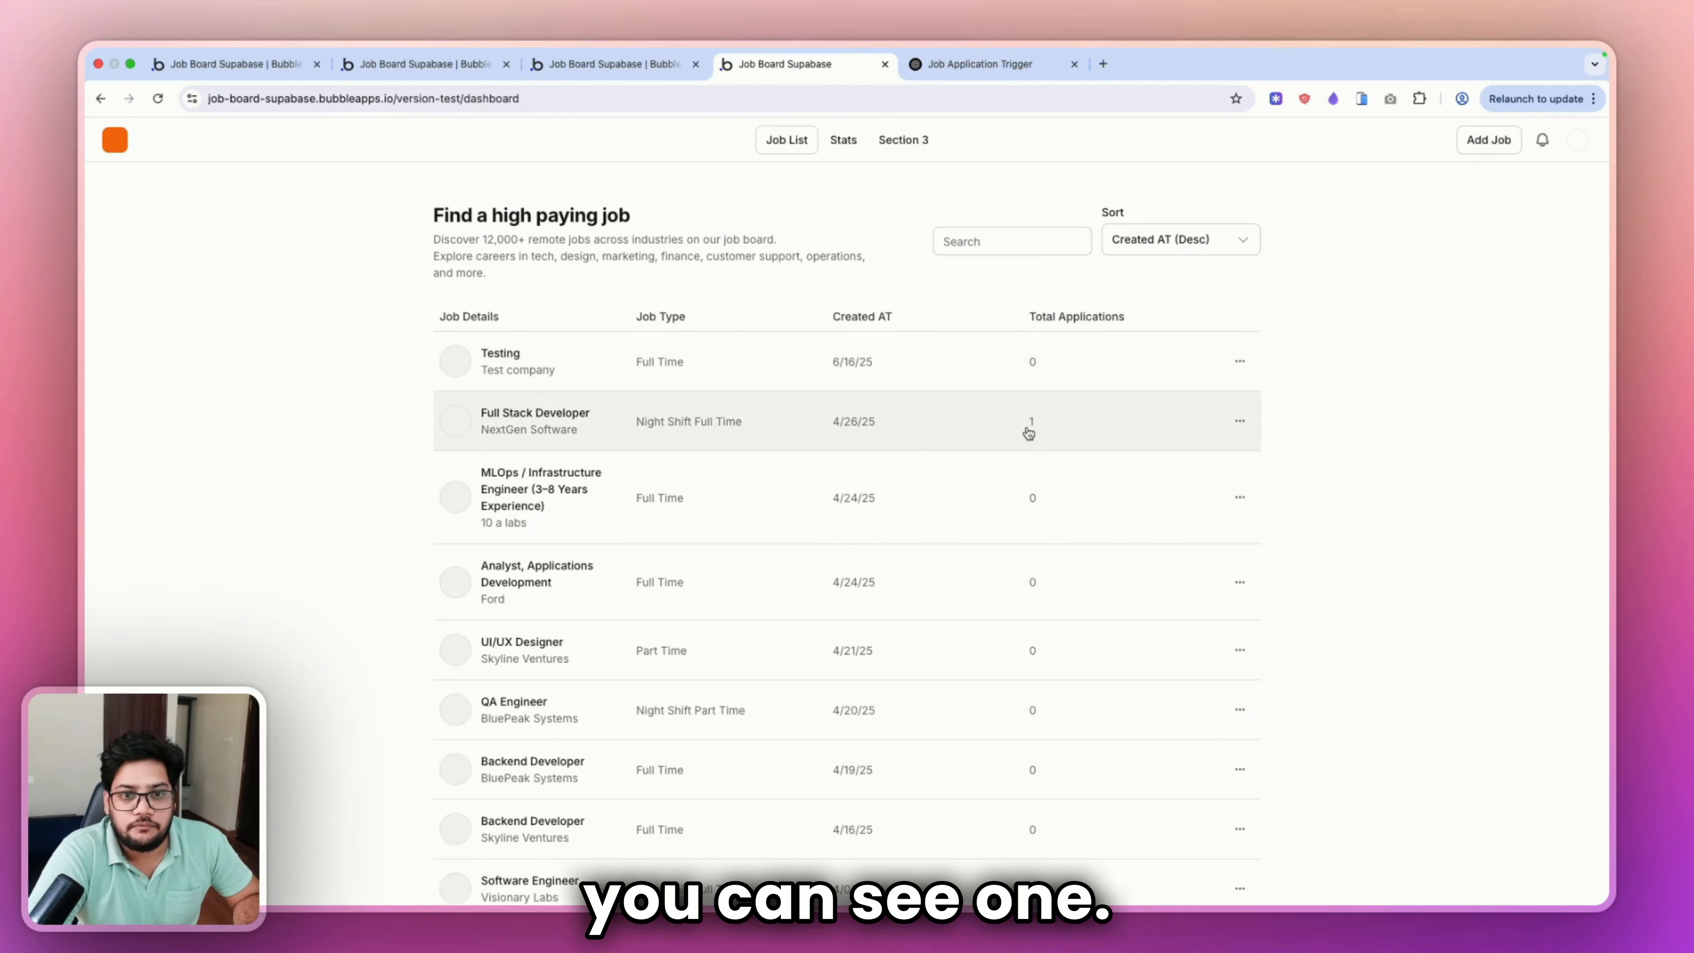
click(579, 531)
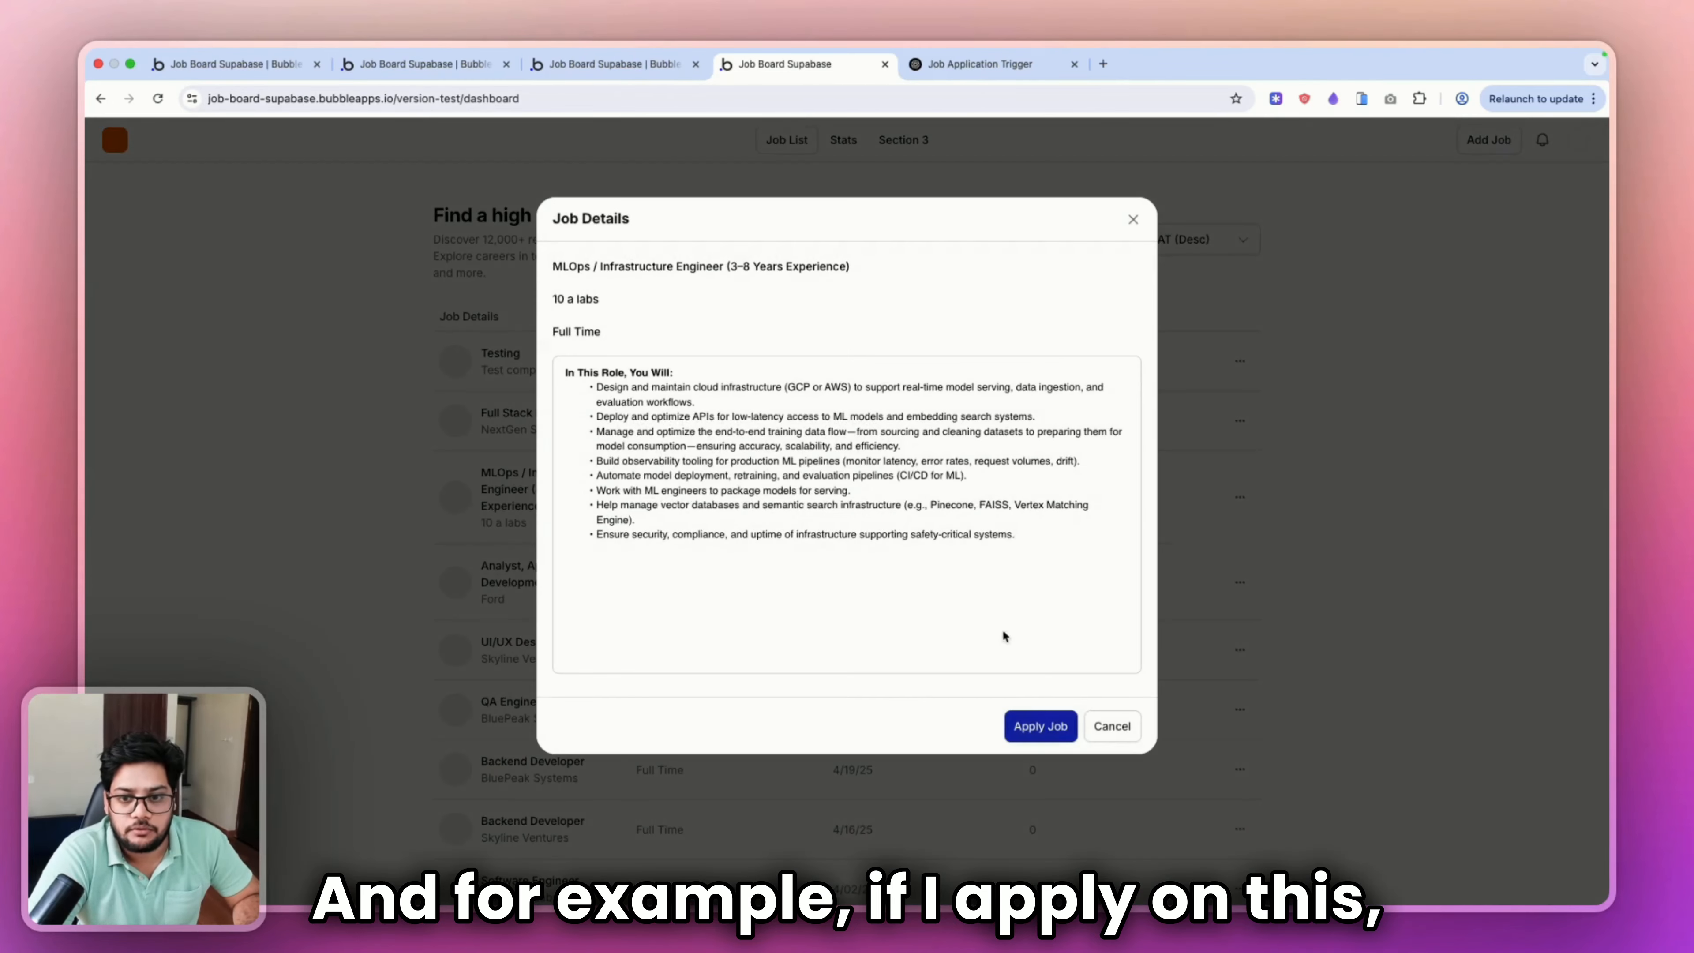
click(1031, 726)
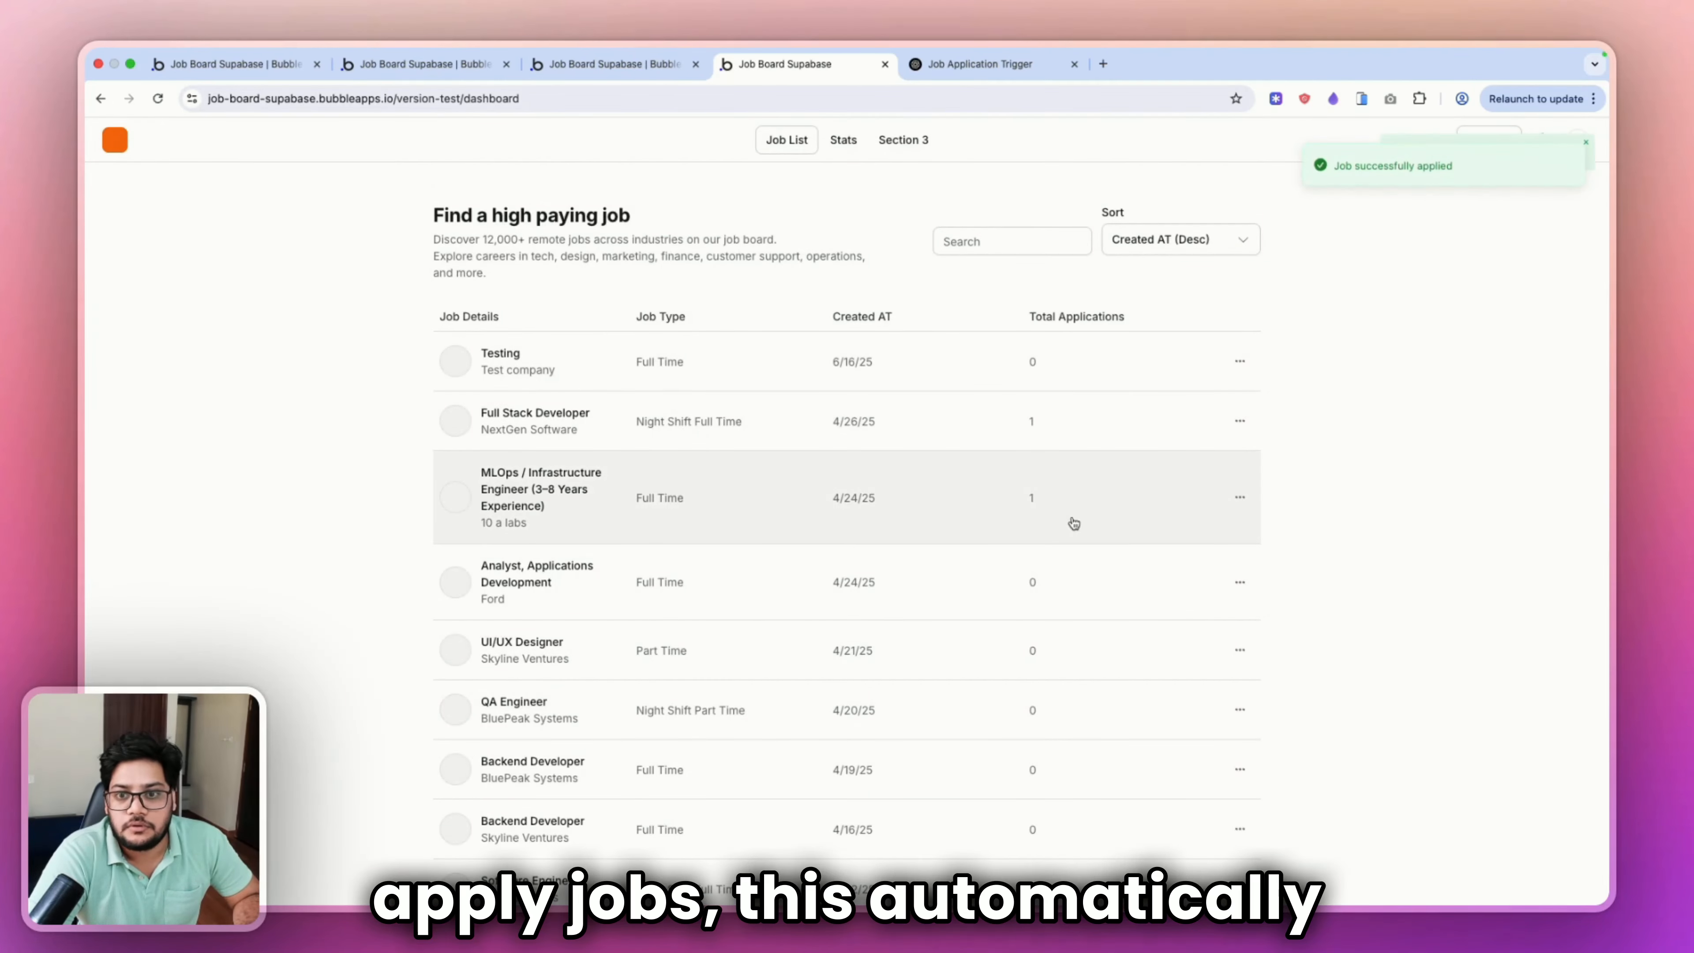
click(910, 600)
click(1030, 724)
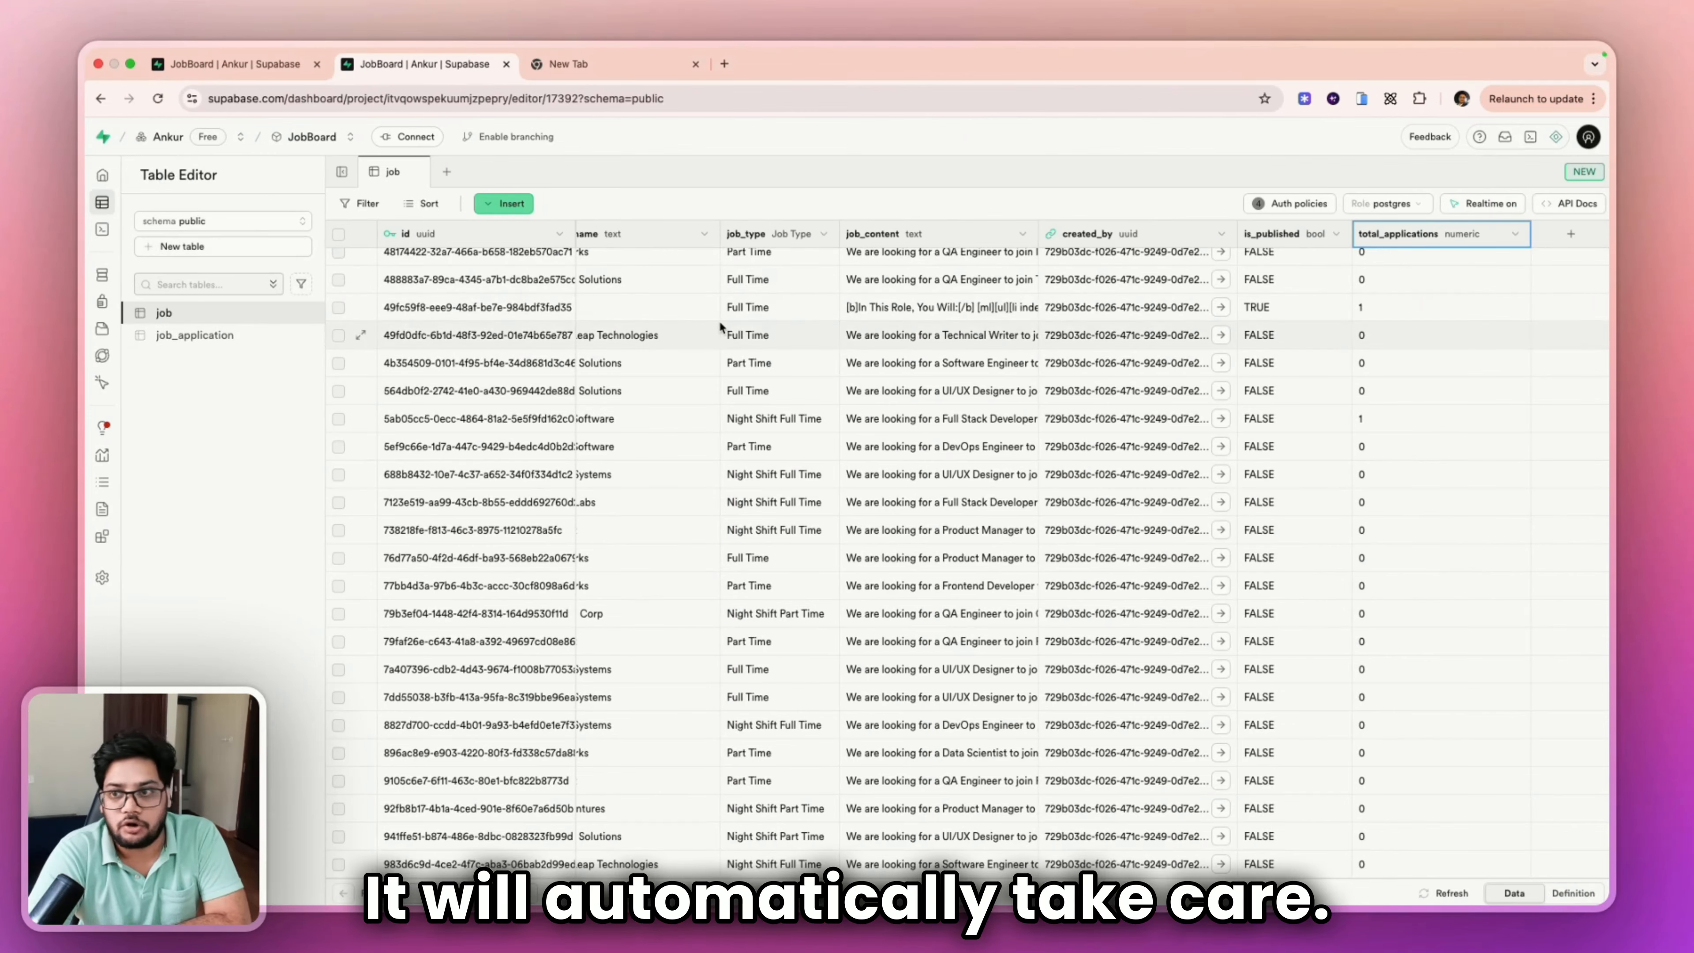
Check the total_applications values of the jobs in Supabase's job table.
scroll(719, 319, up, 1)
scroll(719, 319, up, 5)
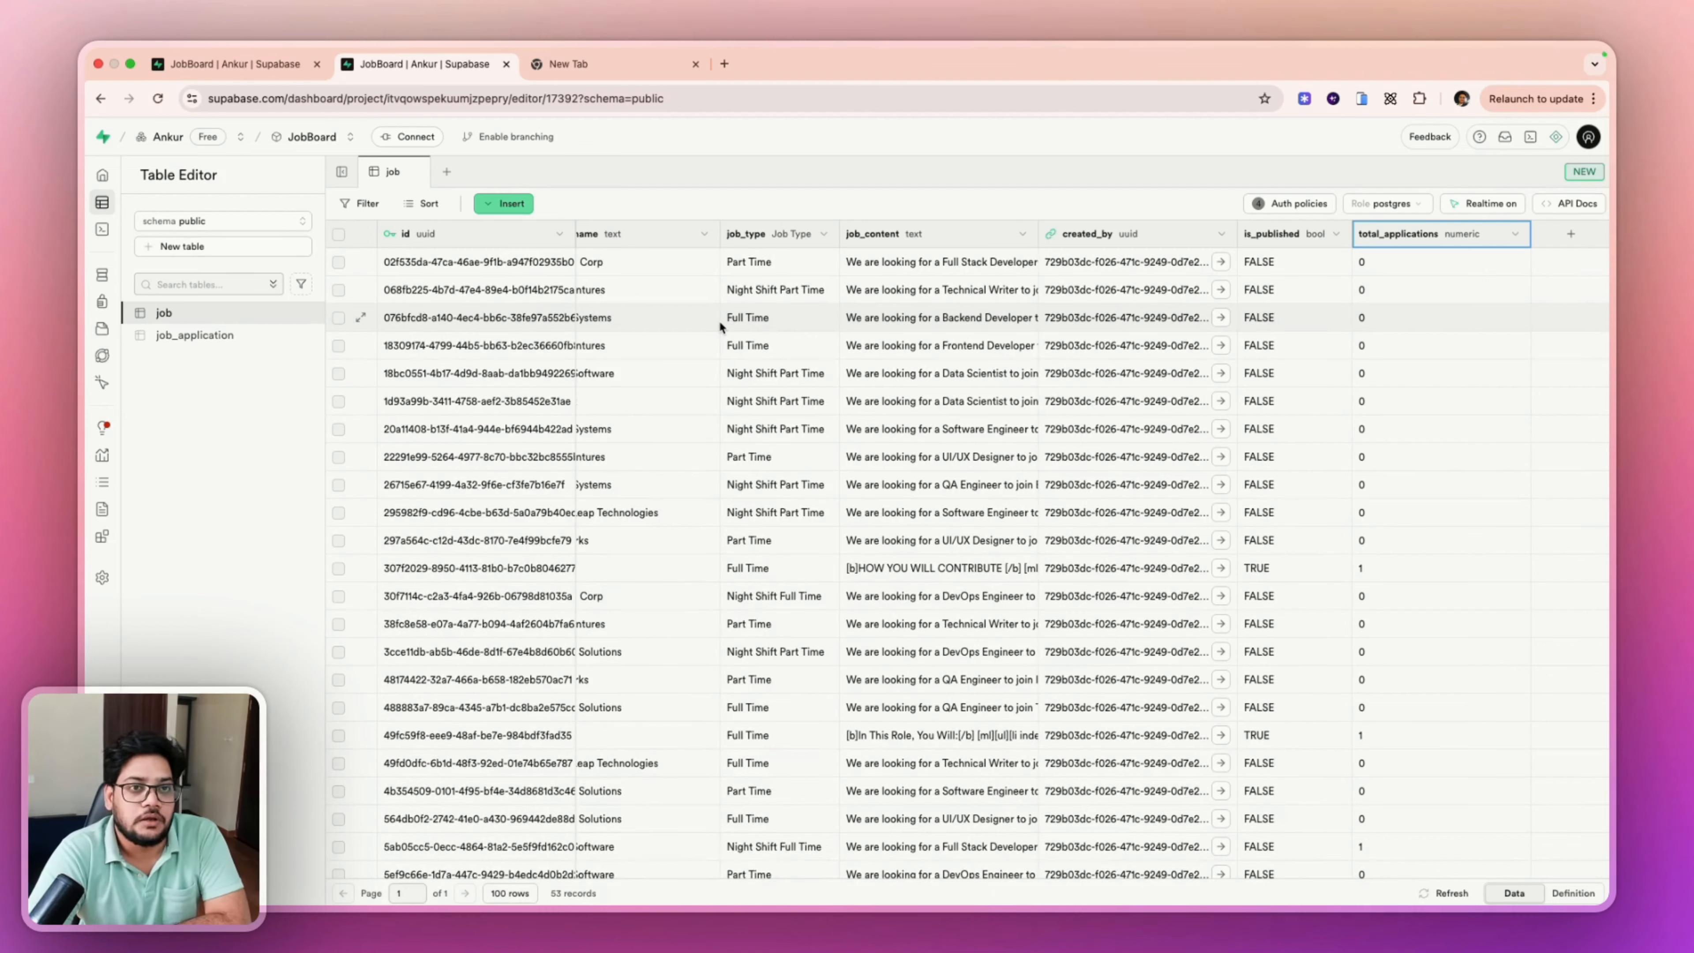